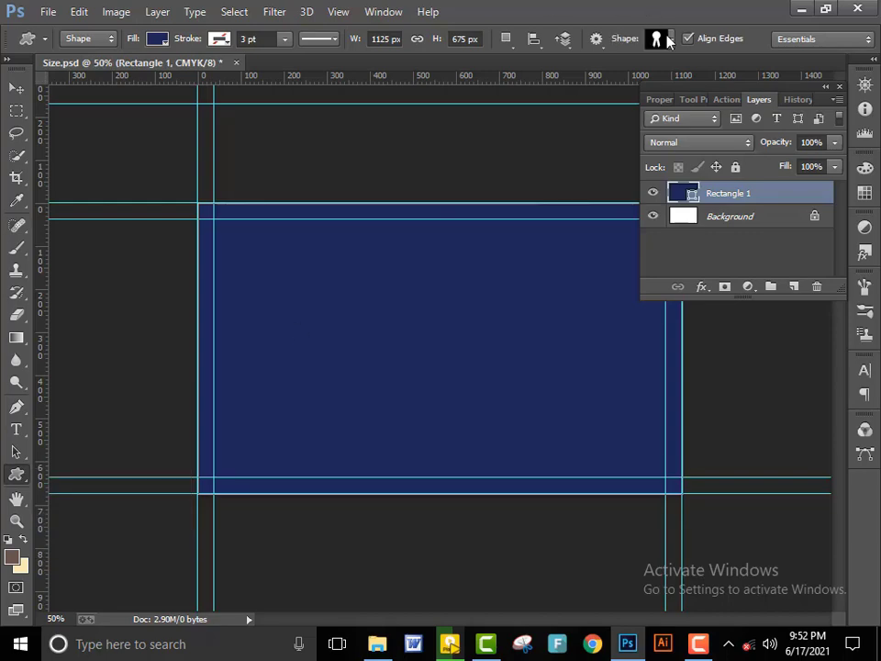
Draw a diamond outline on the navy card with the Custom Shape tool.
{"action": "left_click", "coordinate": [656, 39]}
{"action": "scroll", "coordinate": [679, 133], "scroll_direction": "down", "scroll_amount": 1}
{"action": "scroll", "coordinate": [678, 133], "scroll_direction": "down", "scroll_amount": 2}
{"action": "scroll", "coordinate": [679, 133], "scroll_direction": "down", "scroll_amount": 2}
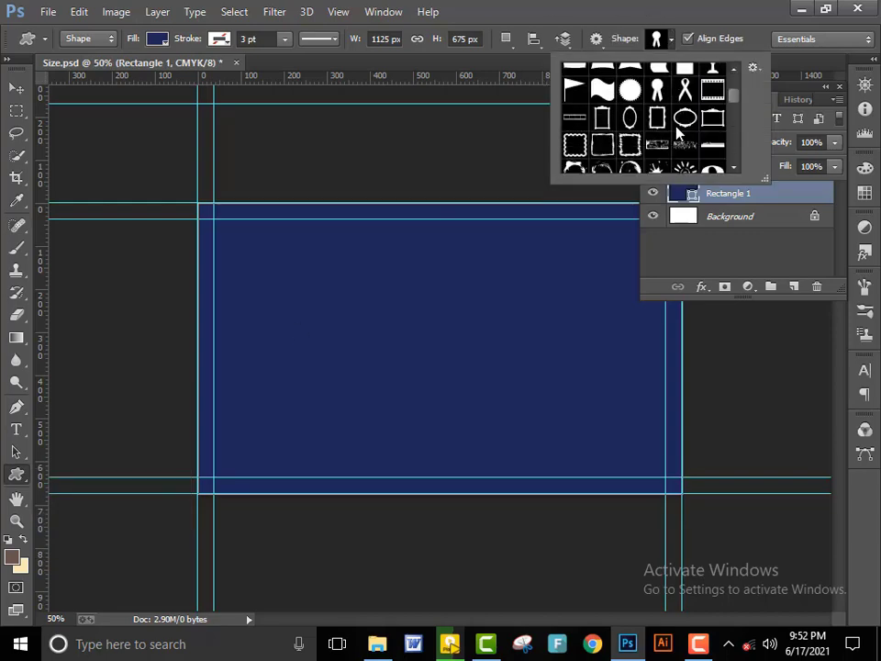
{"action": "scroll", "coordinate": [678, 133], "scroll_direction": "down", "scroll_amount": 2}
{"action": "scroll", "coordinate": [679, 134], "scroll_direction": "down", "scroll_amount": 2}
{"action": "scroll", "coordinate": [678, 135], "scroll_direction": "down", "scroll_amount": 2}
{"action": "scroll", "coordinate": [678, 134], "scroll_direction": "up", "scroll_amount": 2}
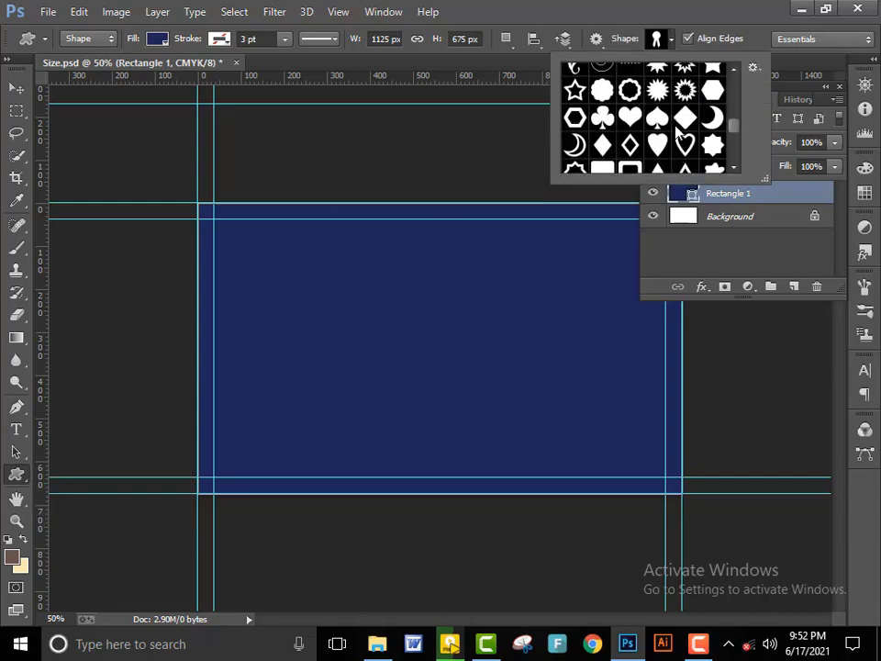
{"action": "left_click", "coordinate": [629, 142]}
{"action": "mouse_move", "coordinate": [516, 237]}
{"action": "left_mouse_down"}
{"action": "mouse_move", "coordinate": [547, 283]}
{"action": "mouse_move", "coordinate": [533, 252]}
{"action": "left_mouse_up"}
Recolour the diamond light blue and Alt-drag a copy just below it.
{"action": "double_click", "coordinate": [679, 192]}
{"action": "left_click_drag", "start_coordinate": [367, 115], "coordinate": [267, 325]}
{"action": "left_click", "coordinate": [247, 387]}
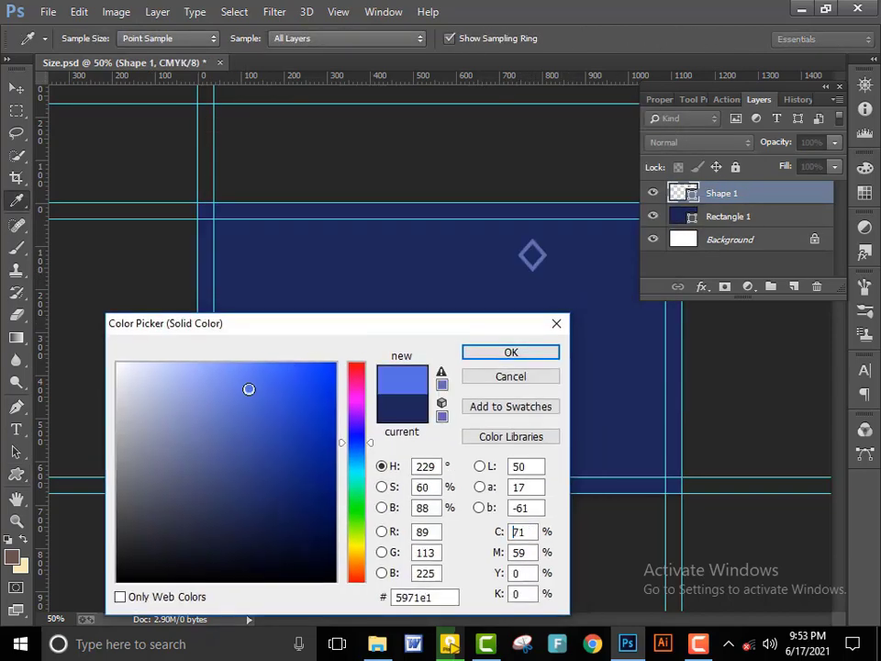
{"action": "left_click", "coordinate": [509, 352]}
{"action": "key", "text": "v"}
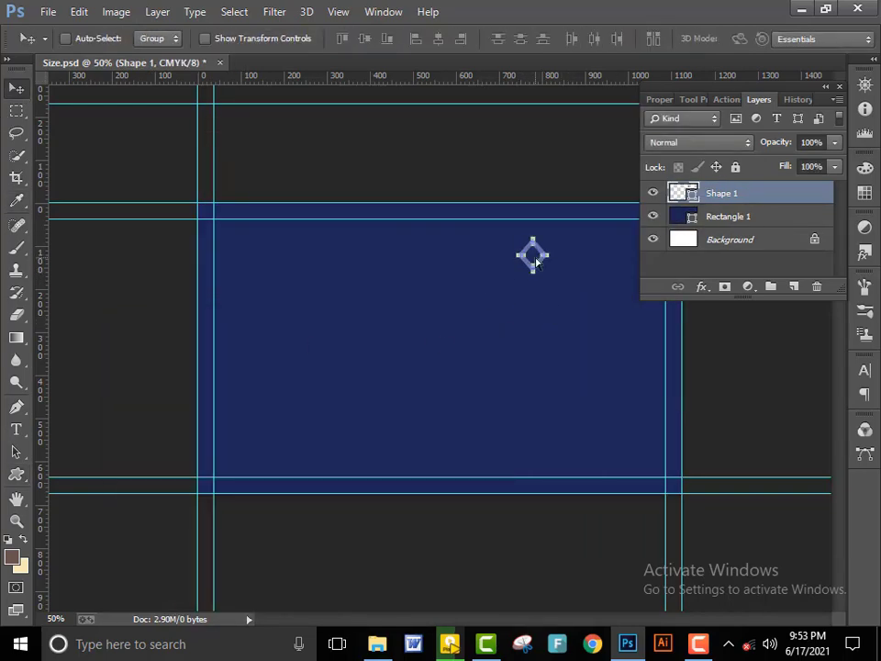
{"action": "left_click_drag", "start_coordinate": [534, 261], "coordinate": [535, 335]}
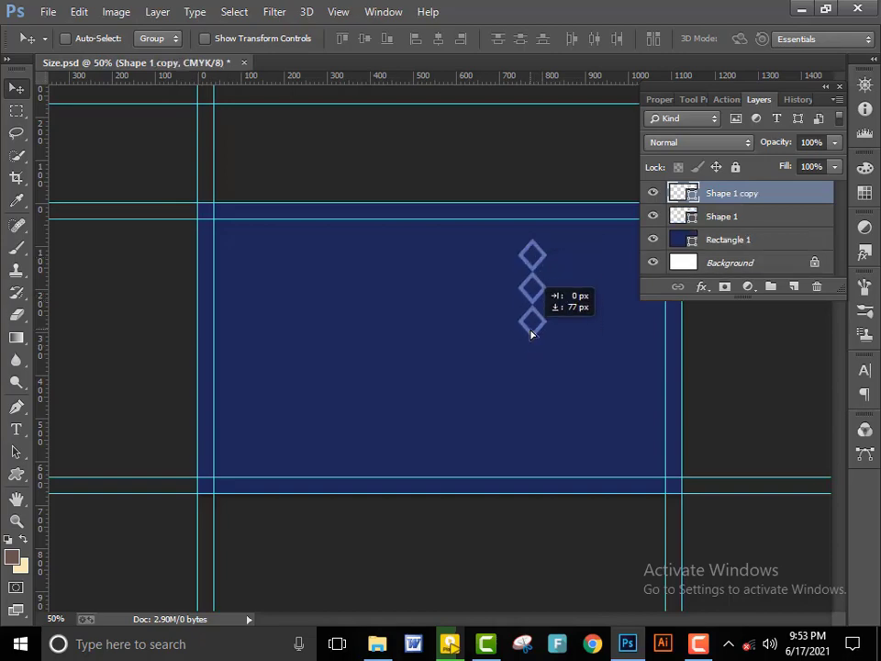
Colour the third diamond pink and duplicate it further down.
{"action": "double_click", "coordinate": [679, 197]}
{"action": "left_click_drag", "start_coordinate": [471, 326], "coordinate": [580, 424]}
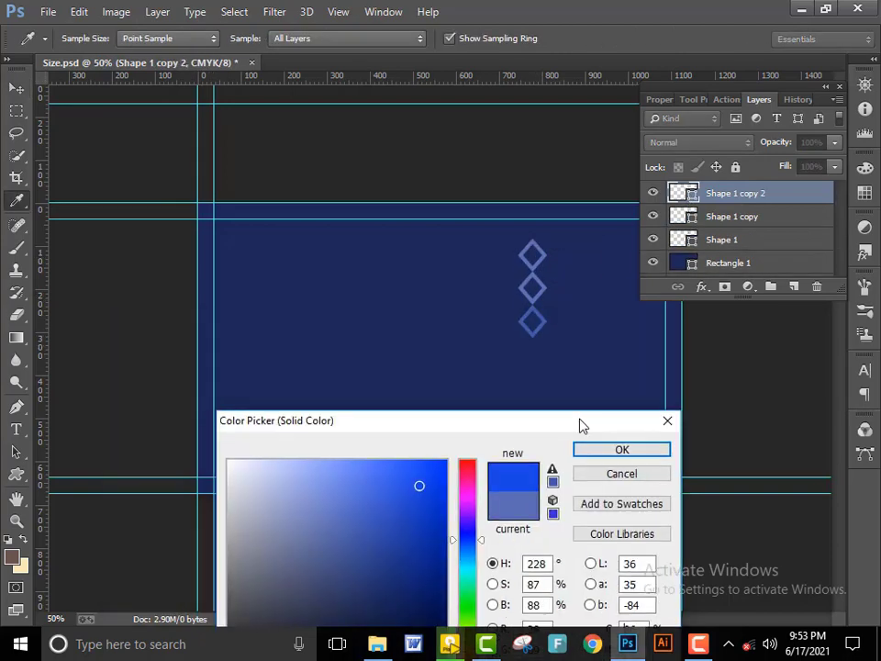
{"action": "left_click", "coordinate": [468, 482]}
{"action": "left_click", "coordinate": [600, 448]}
{"action": "left_click_drag", "start_coordinate": [547, 348], "coordinate": [535, 403]}
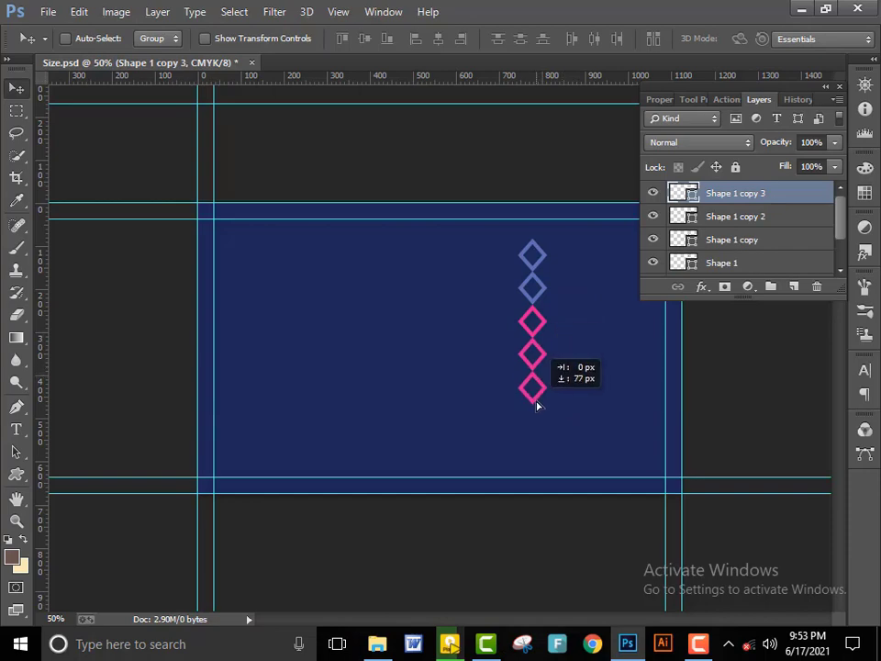
Colour the fifth diamond green and duplicate it below.
{"action": "double_click", "coordinate": [678, 193]}
{"action": "left_click", "coordinate": [467, 466]}
{"action": "left_click", "coordinate": [513, 504]}
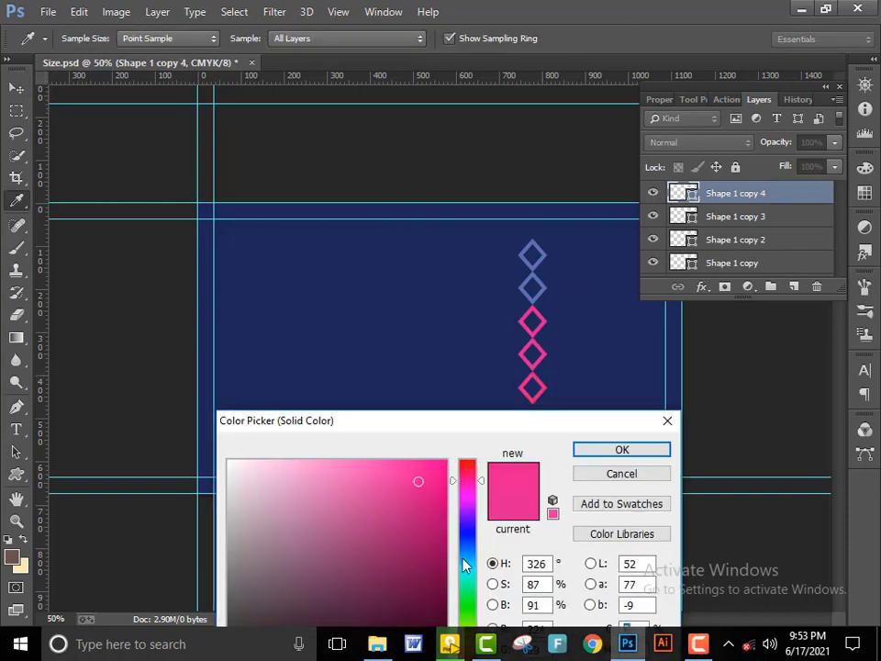
{"action": "left_click", "coordinate": [468, 603]}
{"action": "left_click", "coordinate": [622, 449]}
{"action": "left_click_drag", "start_coordinate": [540, 404], "coordinate": [542, 471], "text": "alt"}
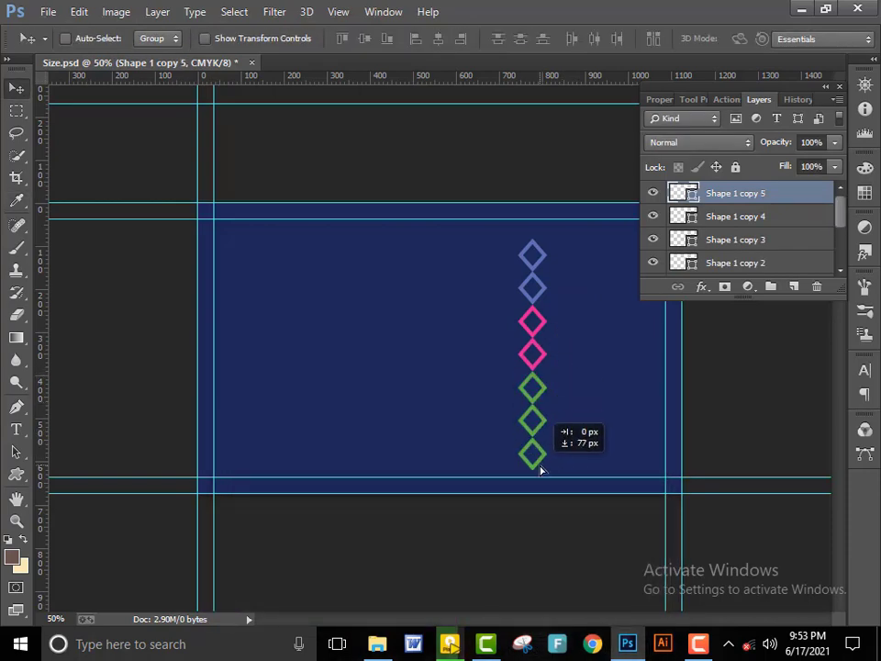
Recolour the seventh diamond with light blue sampled from the top diamond, and add an overlapping copy.
{"action": "double_click", "coordinate": [680, 192]}
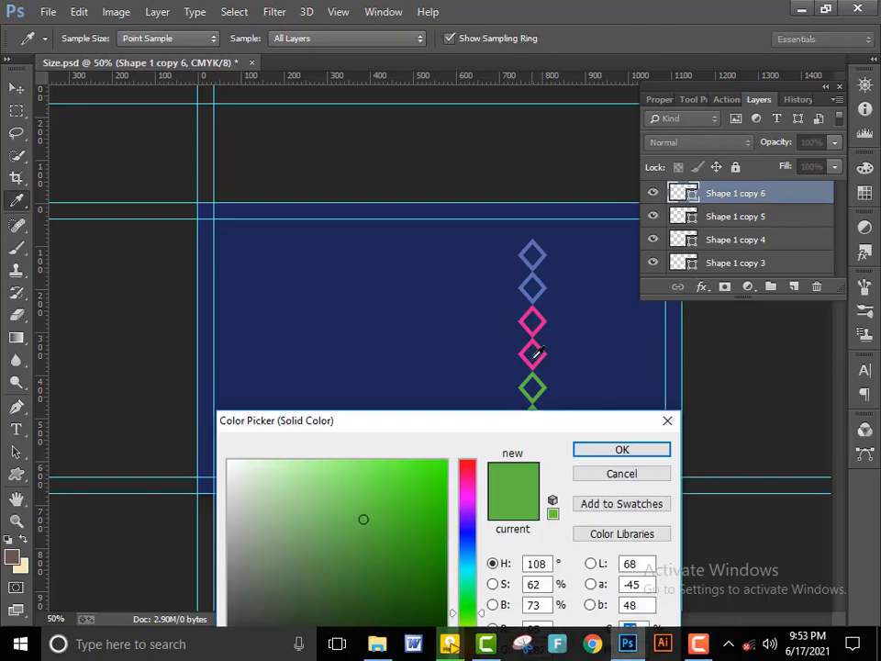
{"action": "left_click", "coordinate": [536, 354]}
{"action": "left_click_drag", "start_coordinate": [533, 429], "coordinate": [680, 558]}
{"action": "left_click", "coordinate": [537, 252]}
{"action": "left_click", "coordinate": [786, 578]}
{"action": "key", "text": "v"}
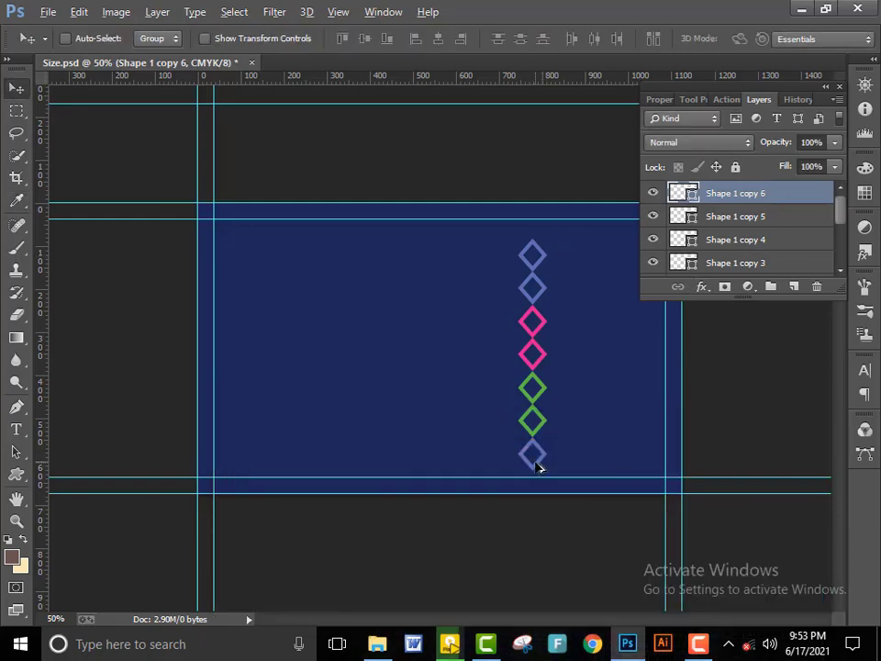
{"action": "left_click_drag", "start_coordinate": [537, 464], "coordinate": [536, 449], "text": "alt"}
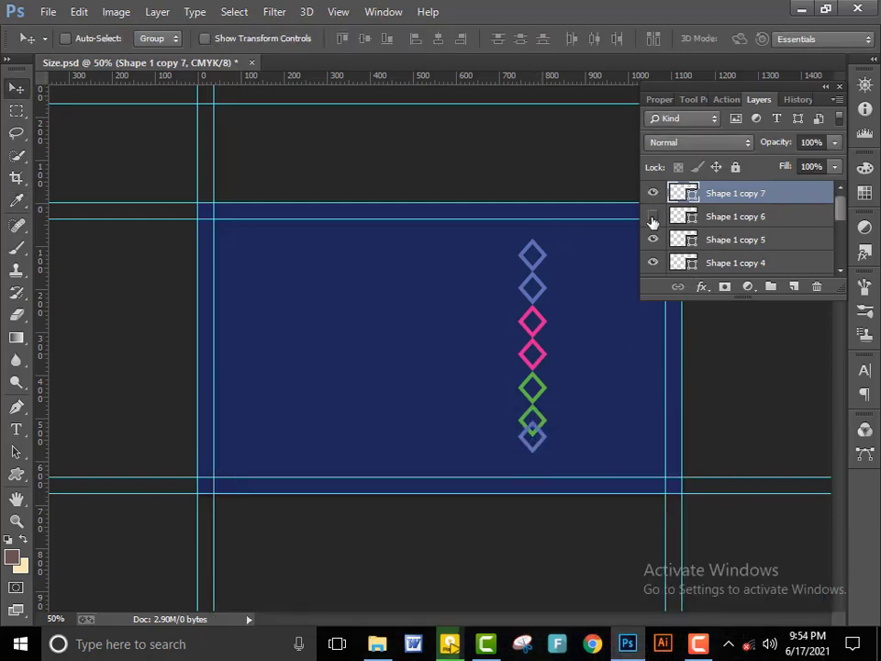
Move the green diamond into the chain and add another overlapping diamond.
{"action": "left_click", "coordinate": [709, 240]}
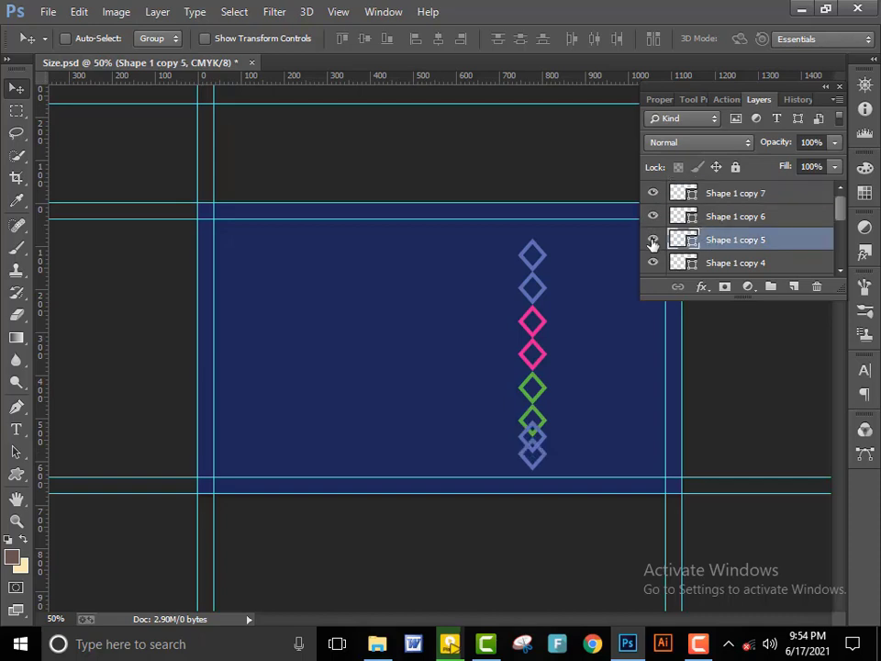
{"action": "mouse_move", "coordinate": [538, 384]}
{"action": "left_mouse_down"}
{"action": "mouse_move", "coordinate": [542, 401]}
{"action": "mouse_move", "coordinate": [535, 274]}
{"action": "mouse_move", "coordinate": [669, 285]}
{"action": "left_mouse_up"}
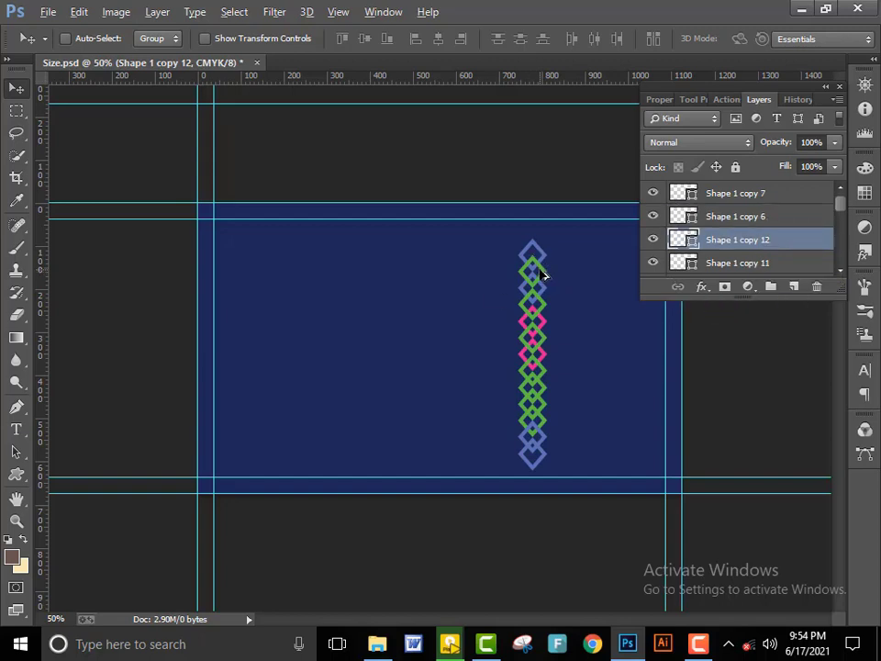
{"action": "left_click_drag", "start_coordinate": [543, 273], "coordinate": [537, 248], "text": "alt"}
Select all the diamond layers and group them with Ctrl+G.
{"action": "scroll", "coordinate": [733, 230], "scroll_direction": "down", "scroll_amount": 5}
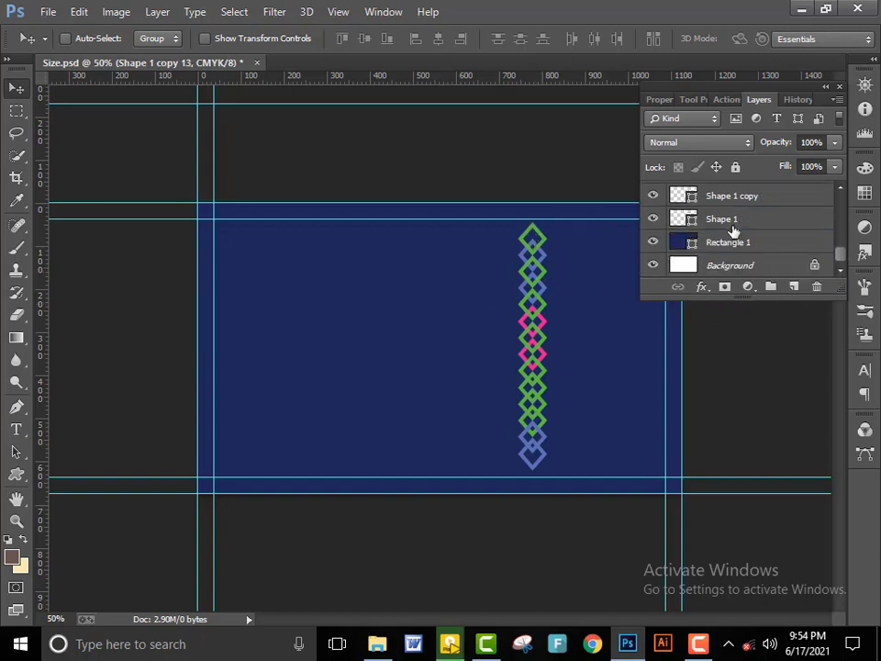
{"action": "left_click", "coordinate": [733, 220]}
{"action": "scroll", "coordinate": [733, 225], "scroll_direction": "up", "scroll_amount": 1}
{"action": "left_click", "coordinate": [733, 229], "text": "ctrl"}
{"action": "scroll", "coordinate": [733, 225], "scroll_direction": "up", "scroll_amount": 3}
{"action": "key", "text": "shift+alt+bracketright"}
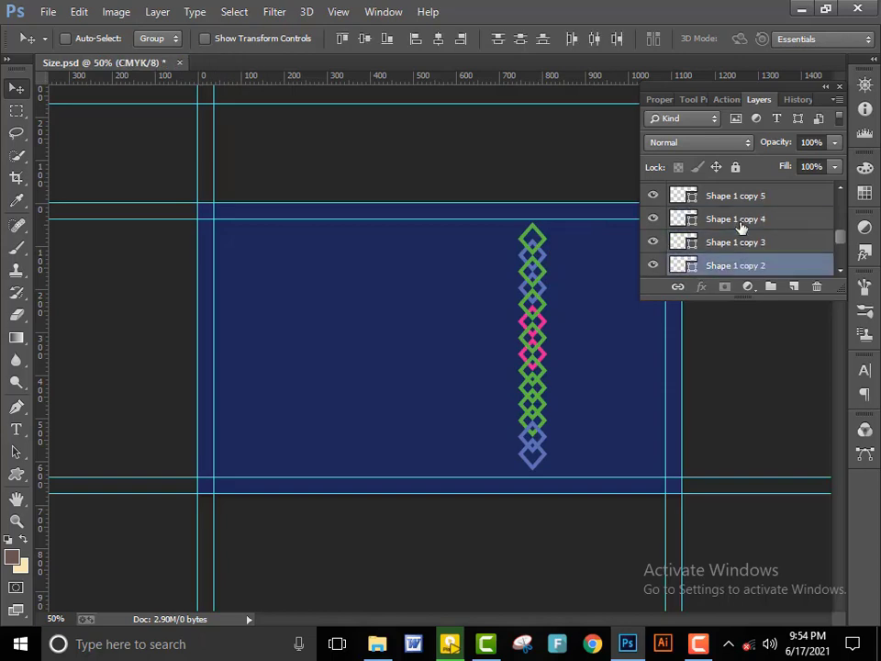
{"action": "key", "text": "shift+alt+bracketright"}
{"action": "key", "text": "shift+alt+bracketright"}
{"action": "key", "text": "shift+alt+bracketright"}
{"action": "key", "text": "shift+alt+bracketright"}
{"action": "key", "text": "shift+alt+bracketright"}
{"action": "key", "text": "shift+alt+bracketright"}
{"action": "key", "text": "shift+alt+bracketright"}
{"action": "key", "text": "shift+alt+bracketright"}
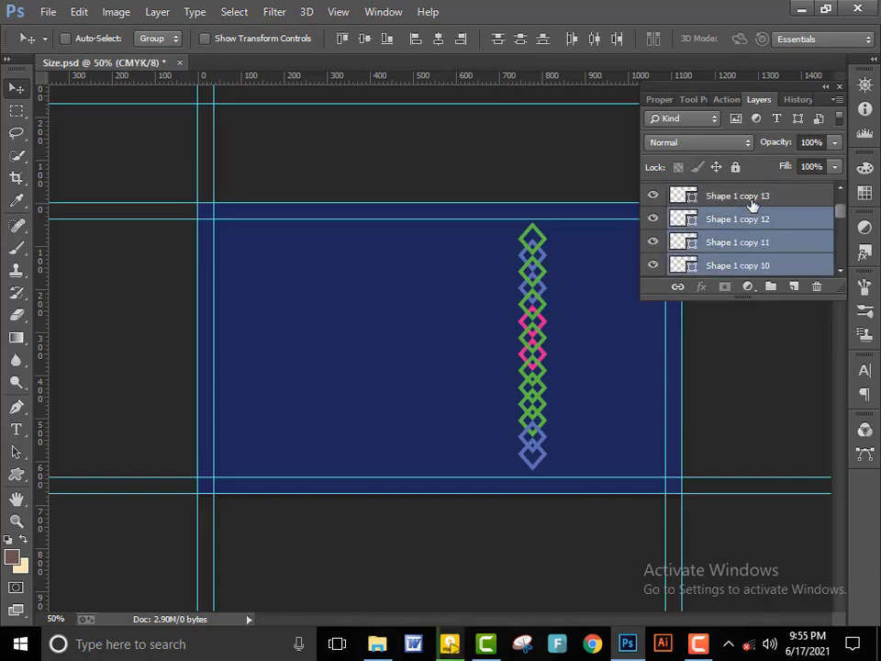
{"action": "key", "text": "shift+alt+bracketright"}
{"action": "key", "text": "ctrl+g"}
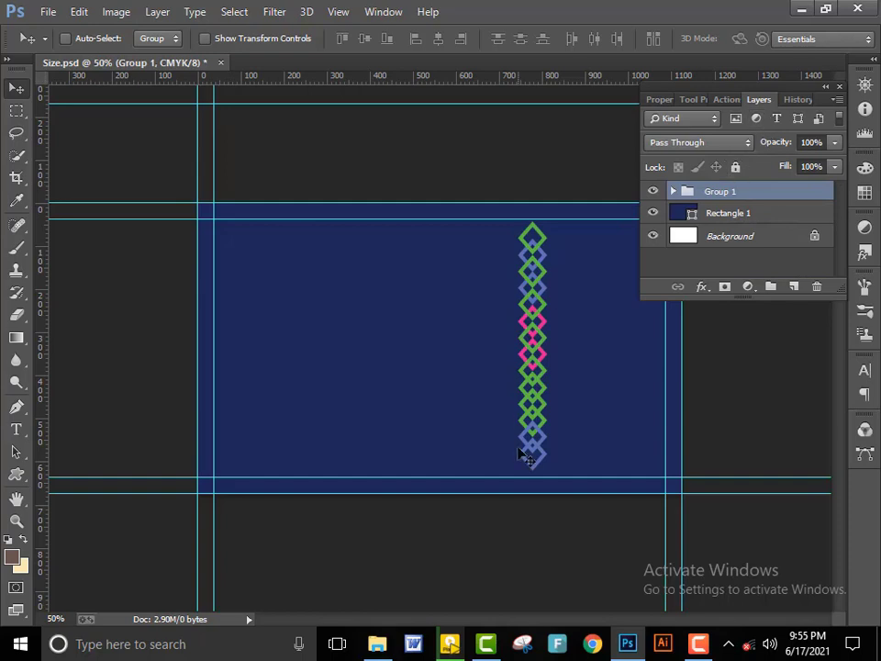
Alt-drag a copy of the diamond group to the left as a second chain.
{"action": "mouse_move", "coordinate": [524, 456]}
{"action": "left_mouse_down"}
{"action": "mouse_move", "coordinate": [435, 519]}
{"action": "mouse_move", "coordinate": [415, 517]}
{"action": "mouse_move", "coordinate": [507, 512]}
{"action": "mouse_move", "coordinate": [412, 510]}
{"action": "left_mouse_up"}
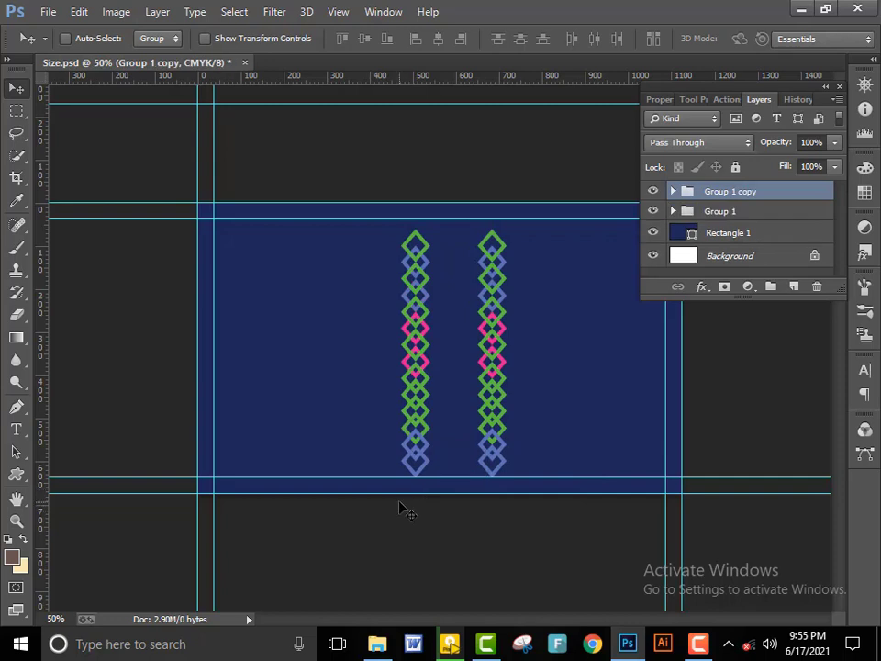
{"action": "left_click_drag", "start_coordinate": [418, 530], "coordinate": [401, 518]}
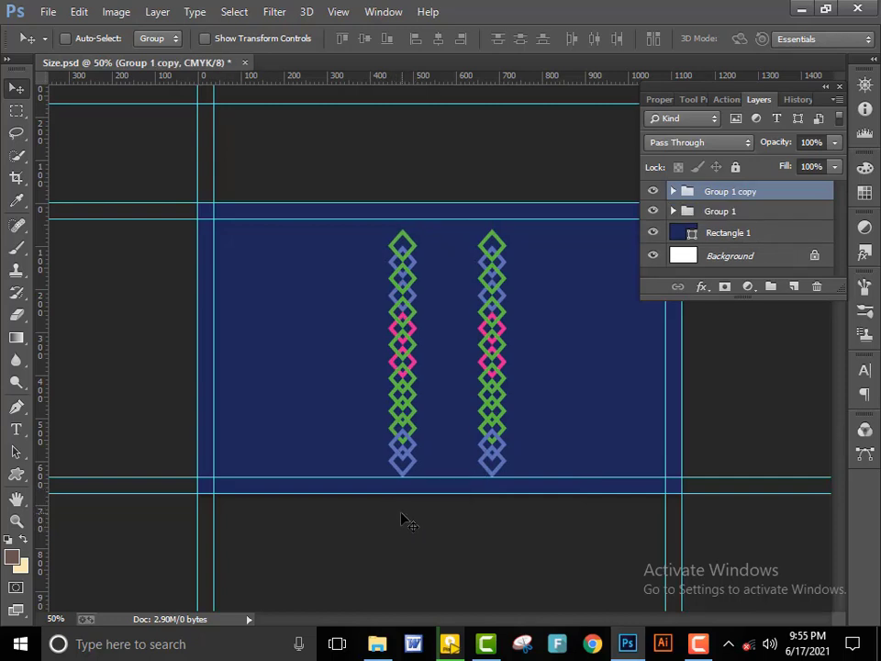
{"action": "left_click_drag", "start_coordinate": [486, 511], "coordinate": [450, 492]}
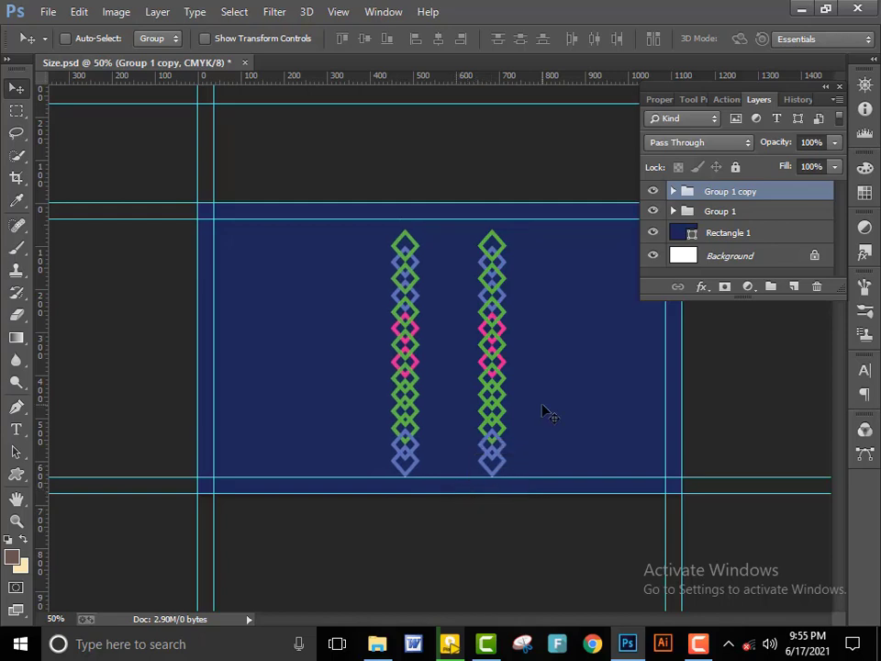
Draw an oval with the Ellipse tool toward the card's upper left.
{"action": "right_click", "coordinate": [17, 473]}
{"action": "left_click", "coordinate": [92, 503]}
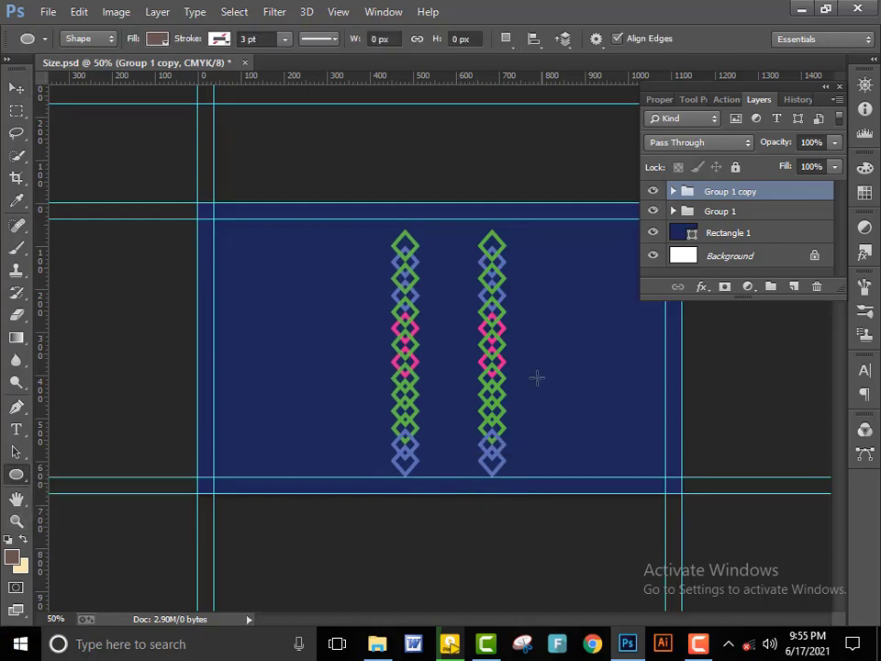
{"action": "left_click_drag", "start_coordinate": [427, 299], "coordinate": [489, 374]}
{"action": "left_click", "coordinate": [16, 87]}
{"action": "left_click_drag", "start_coordinate": [441, 350], "coordinate": [285, 282]}
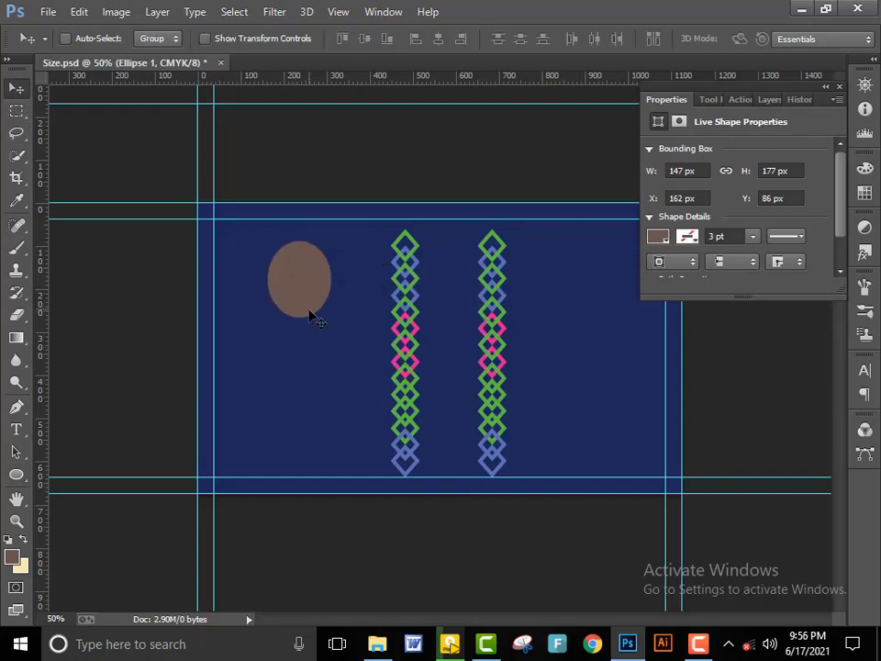
Enlarge the oval and fill it white.
{"action": "key", "text": "ctrl+t"}
{"action": "left_click_drag", "start_coordinate": [328, 323], "coordinate": [338, 335]}
{"action": "key", "text": "Return"}
{"action": "left_click", "coordinate": [768, 99]}
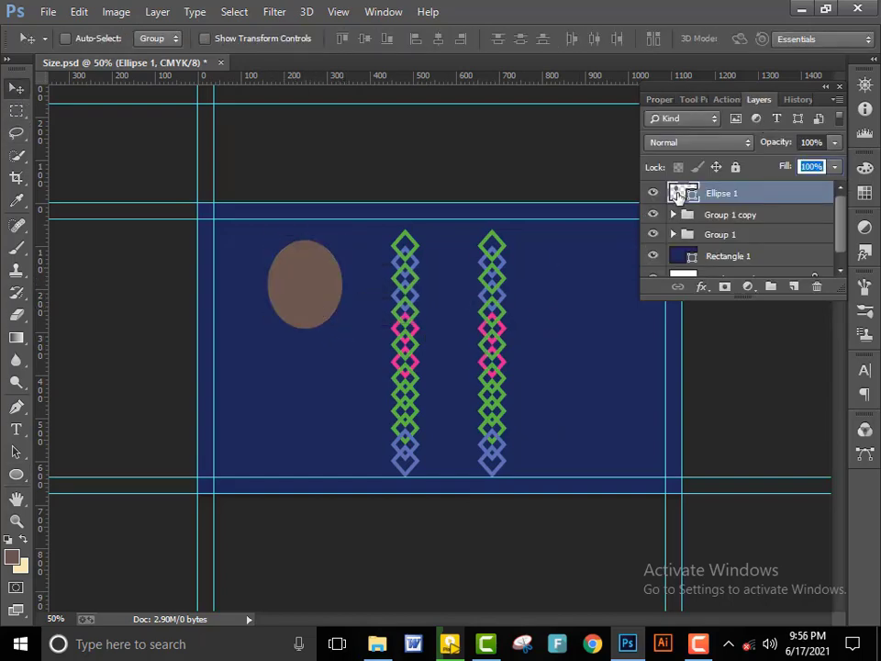
{"action": "double_click", "coordinate": [678, 194]}
{"action": "left_click_drag", "start_coordinate": [426, 123], "coordinate": [508, 301]}
{"action": "left_click", "coordinate": [500, 342]}
{"action": "left_click", "coordinate": [432, 245]}
{"action": "left_click", "coordinate": [509, 351]}
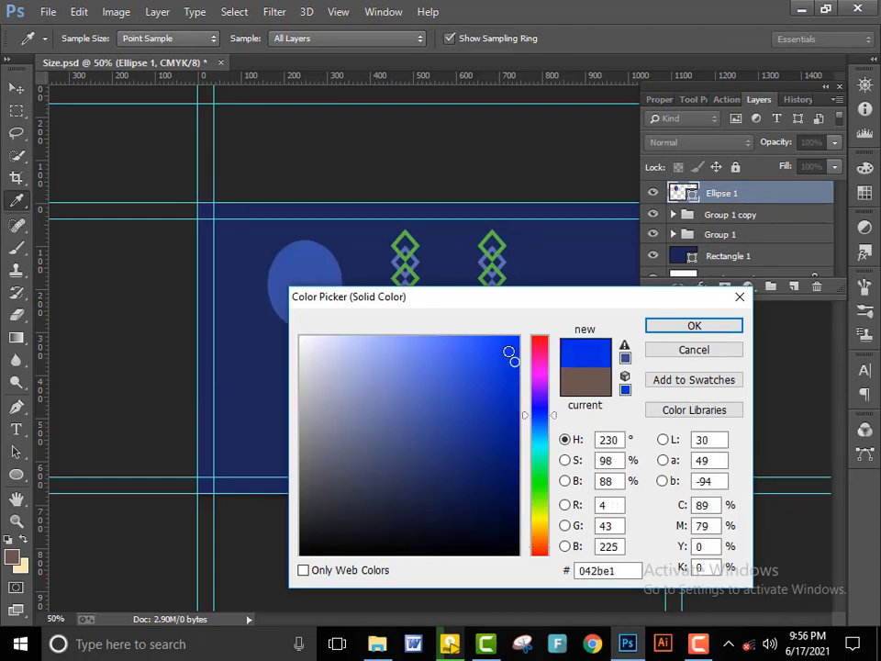
{"action": "mouse_move", "coordinate": [510, 352]}
{"action": "left_mouse_down"}
{"action": "mouse_move", "coordinate": [291, 349]}
{"action": "mouse_move", "coordinate": [299, 335]}
{"action": "left_mouse_up"}
{"action": "left_click", "coordinate": [675, 326]}
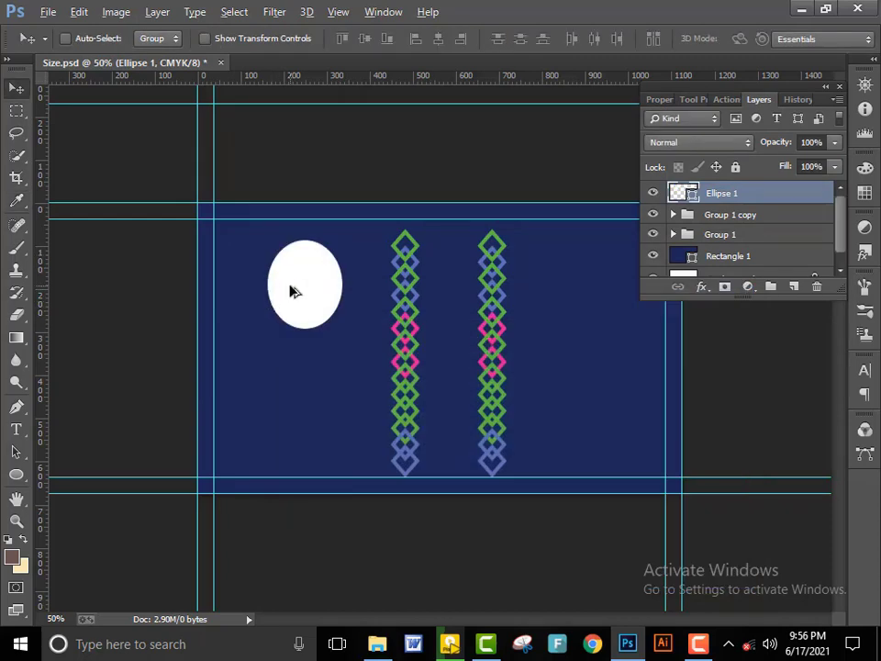
Duplicate the white oval, colour the copy pink, and move it lower.
{"action": "left_click_drag", "start_coordinate": [290, 291], "coordinate": [314, 321]}
{"action": "double_click", "coordinate": [680, 194]}
{"action": "left_click", "coordinate": [432, 246]}
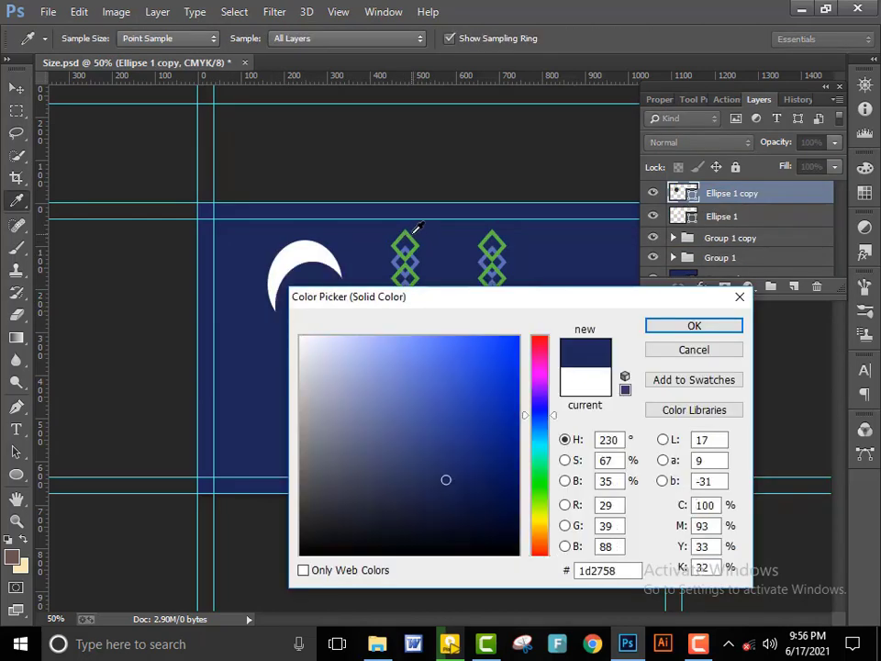
{"action": "left_click", "coordinate": [509, 346]}
{"action": "left_click", "coordinate": [539, 353]}
{"action": "left_click", "coordinate": [693, 326]}
{"action": "key", "text": "v"}
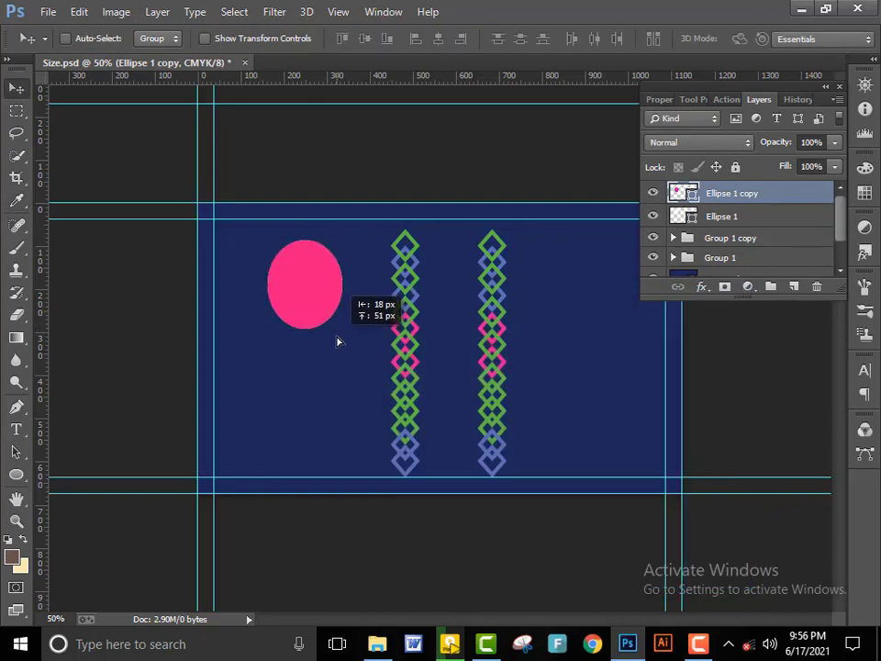
{"action": "left_click_drag", "start_coordinate": [355, 350], "coordinate": [337, 386]}
Enlarge the white ellipse, centre the pink one over it, and scale the pink slightly up.
{"action": "left_click", "coordinate": [688, 218]}
{"action": "key", "text": "ctrl+t"}
{"action": "left_click_drag", "start_coordinate": [343, 318], "coordinate": [362, 344]}
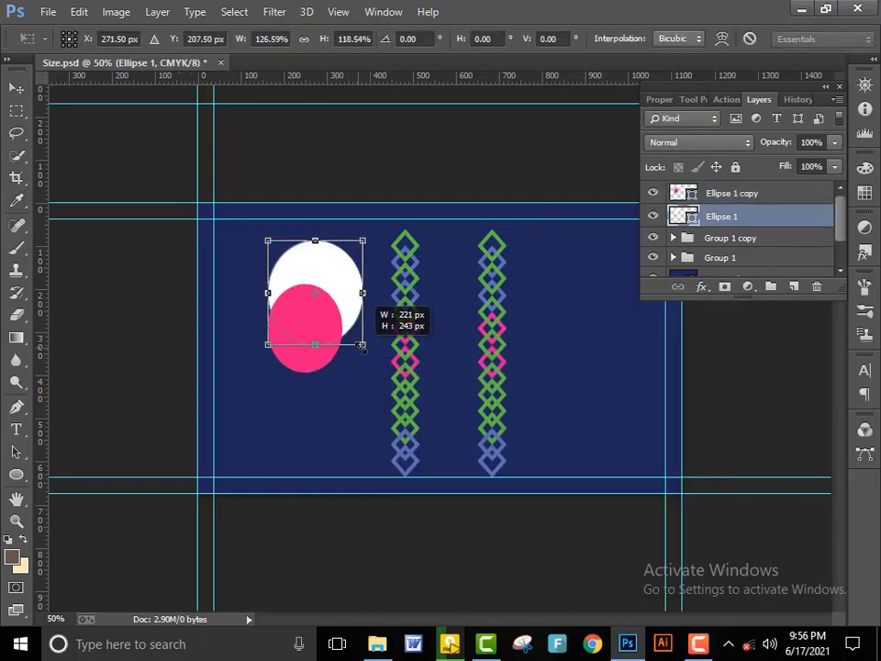
{"action": "key", "text": "Return"}
{"action": "left_click_drag", "start_coordinate": [310, 314], "coordinate": [320, 280]}
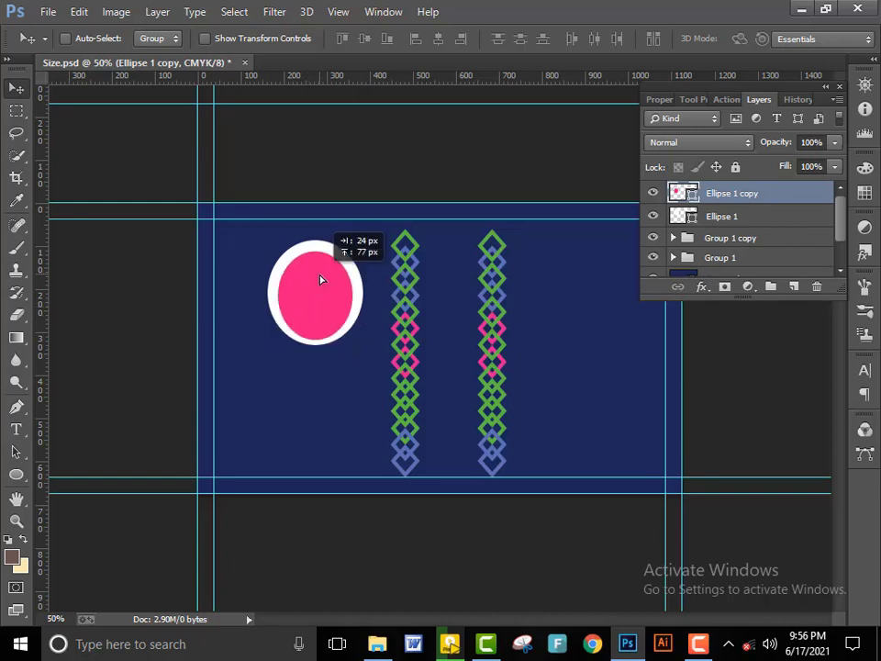
{"action": "key", "text": "ctrl+t"}
{"action": "left_click_drag", "start_coordinate": [357, 336], "coordinate": [362, 345]}
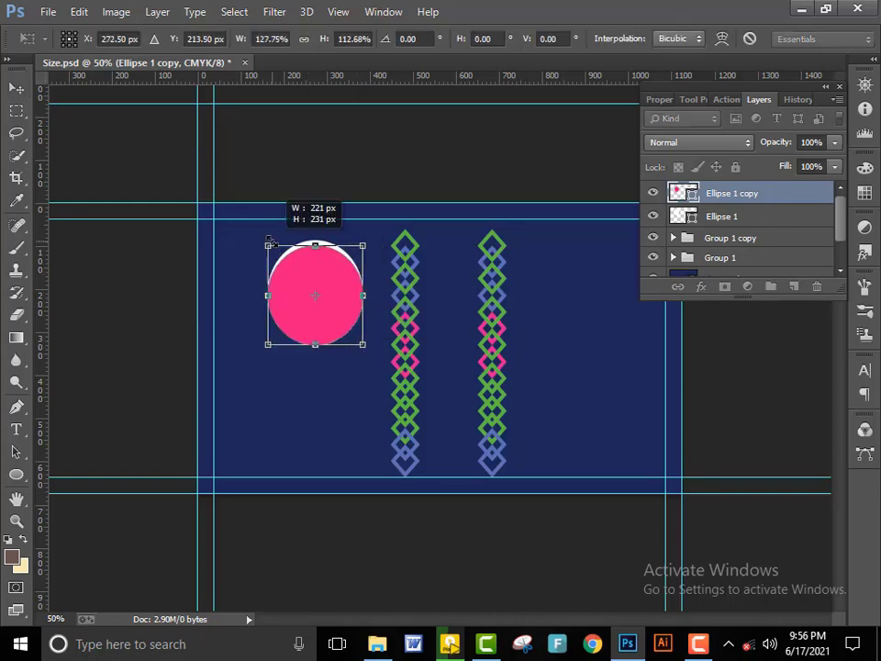
{"action": "key", "text": "Return"}
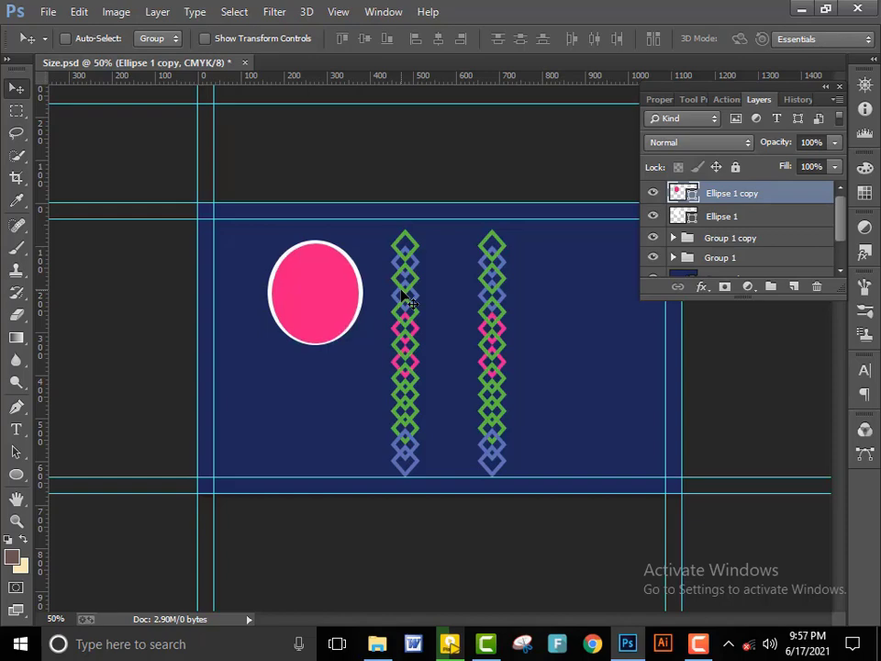
Colour the back ellipse the front circle's sampled pink to form the ring, then open the File menu.
{"action": "left_click", "coordinate": [721, 216]}
{"action": "double_click", "coordinate": [682, 216]}
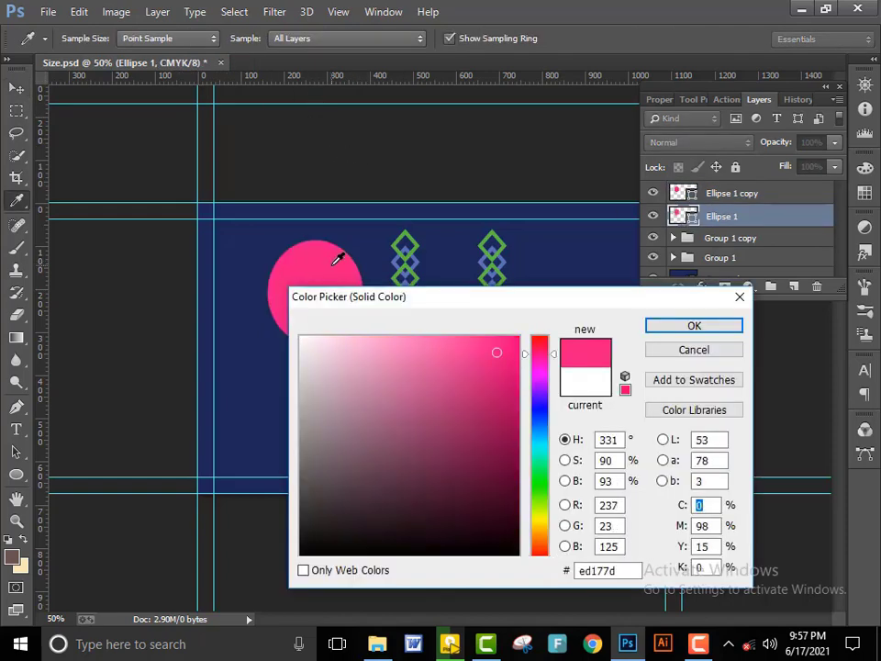
{"action": "left_click", "coordinate": [339, 255]}
{"action": "left_click", "coordinate": [692, 325]}
{"action": "left_click", "coordinate": [732, 192]}
{"action": "left_click", "coordinate": [47, 11]}
Open the portrait 2.jpg from the Photo BD > Naogaon college folder.
{"action": "left_click", "coordinate": [68, 52]}
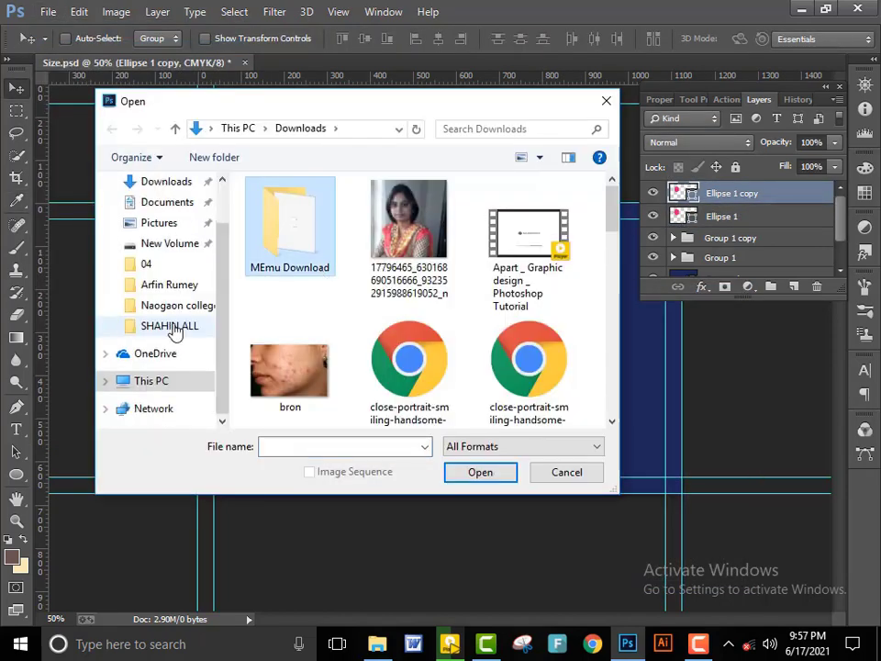
{"action": "left_click", "coordinate": [175, 321]}
{"action": "scroll", "coordinate": [423, 309], "scroll_direction": "down", "scroll_amount": 5}
{"action": "scroll", "coordinate": [477, 294], "scroll_direction": "up", "scroll_amount": 2}
{"action": "double_click", "coordinate": [529, 239]}
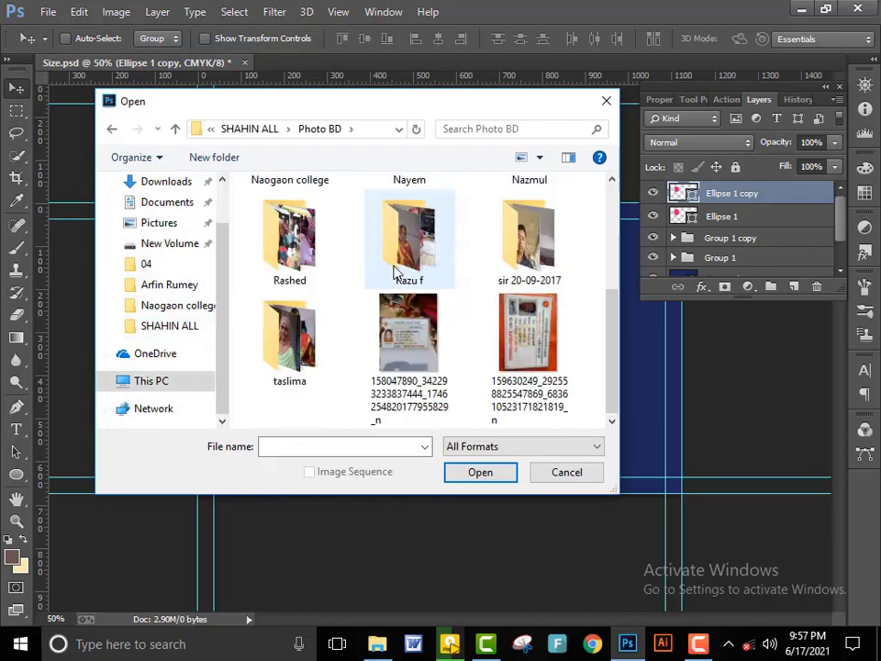
{"action": "scroll", "coordinate": [395, 276], "scroll_direction": "up", "scroll_amount": 2}
{"action": "double_click", "coordinate": [289, 225]}
{"action": "double_click", "coordinate": [275, 360]}
Drag the photo into the card, clip it to the ellipse, and scale it to fit the circle.
{"action": "left_click_drag", "start_coordinate": [275, 359], "coordinate": [411, 156]}
{"action": "left_click", "coordinate": [319, 81]}
{"action": "right_click", "coordinate": [725, 193]}
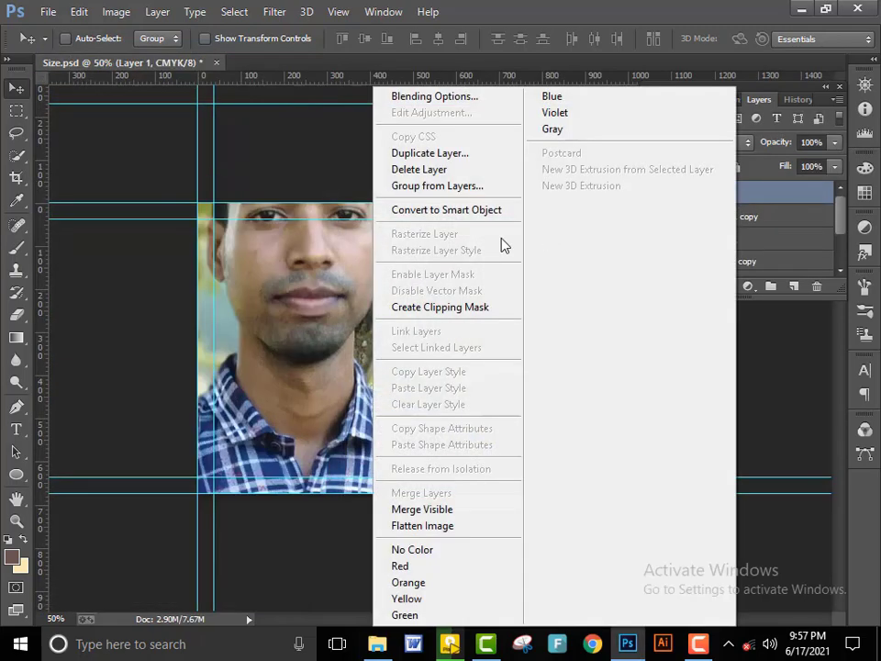
{"action": "left_click", "coordinate": [453, 304]}
{"action": "key", "text": "ctrl+t"}
{"action": "left_click_drag", "start_coordinate": [457, 316], "coordinate": [323, 356]}
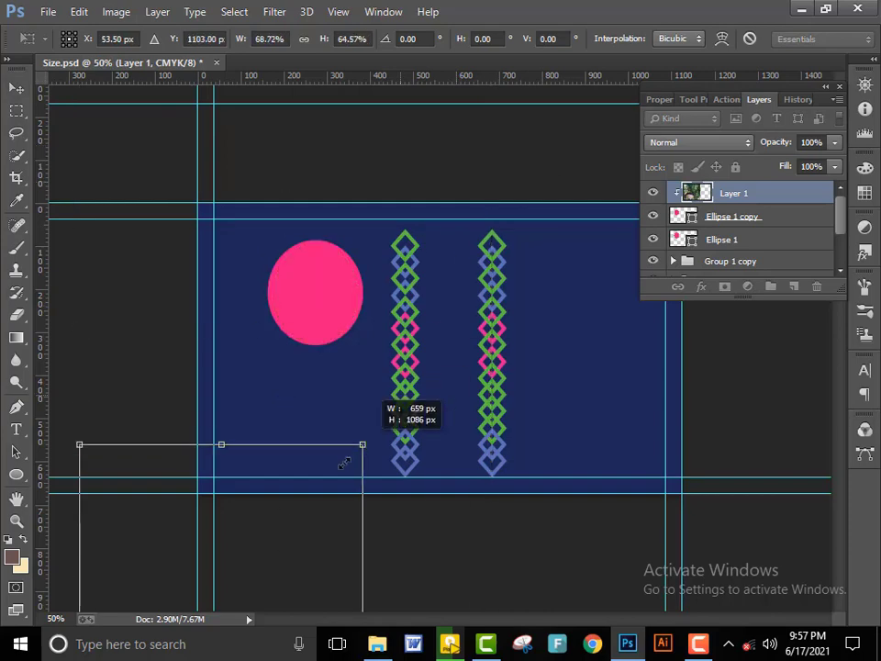
{"action": "left_click_drag", "start_coordinate": [276, 431], "coordinate": [326, 277]}
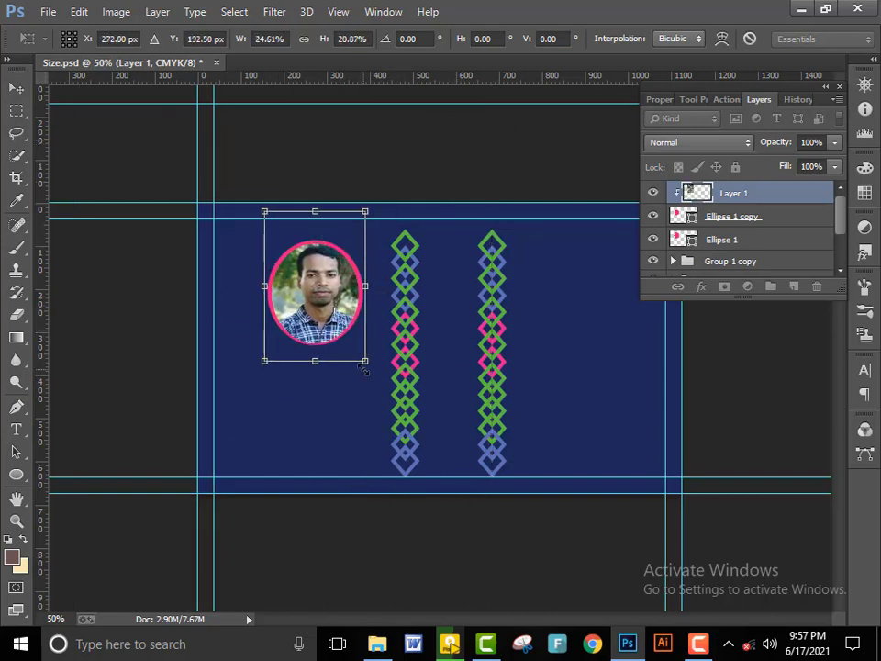
{"action": "key", "text": "Return"}
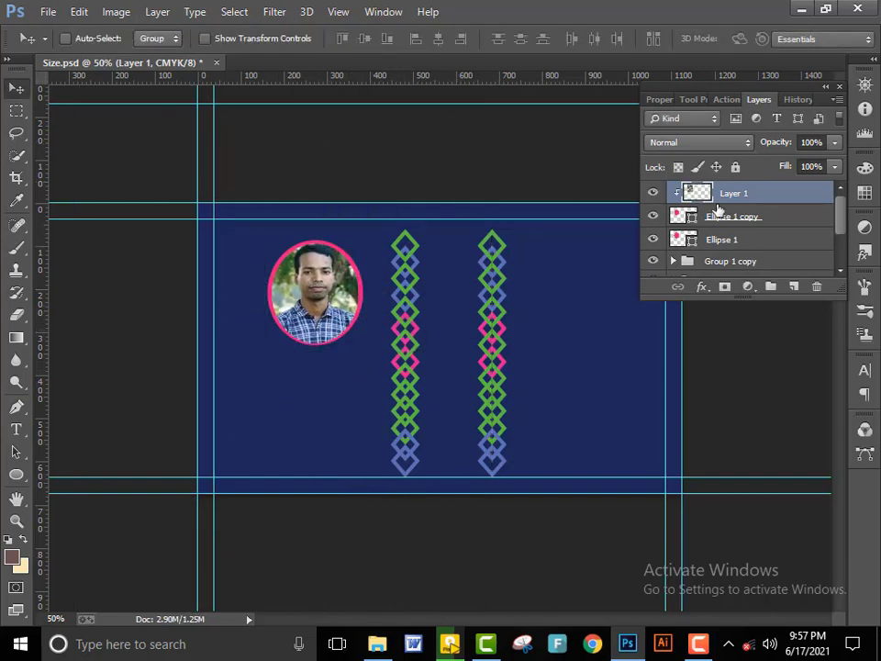
Group the photo with both ellipses and nudge the framed photo slightly.
{"action": "left_click", "coordinate": [718, 239], "text": "shift"}
{"action": "key", "text": "ctrl+g"}
{"action": "left_click_drag", "start_coordinate": [317, 416], "coordinate": [312, 413]}
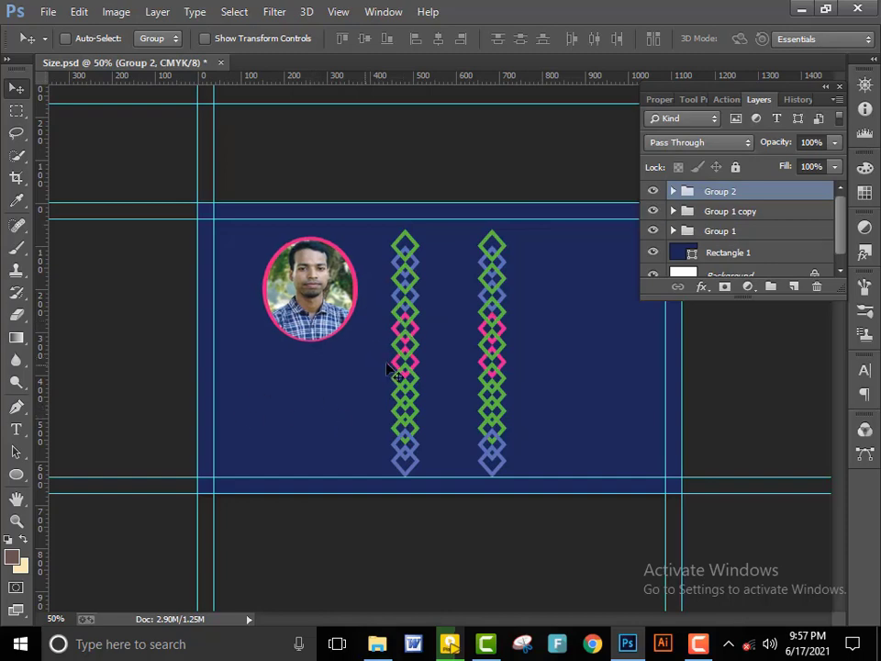
Copy the 'GRAPHIC DESIGNER' line from the Notepad text document and return to Photoshop.
{"action": "left_click", "coordinate": [800, 8]}
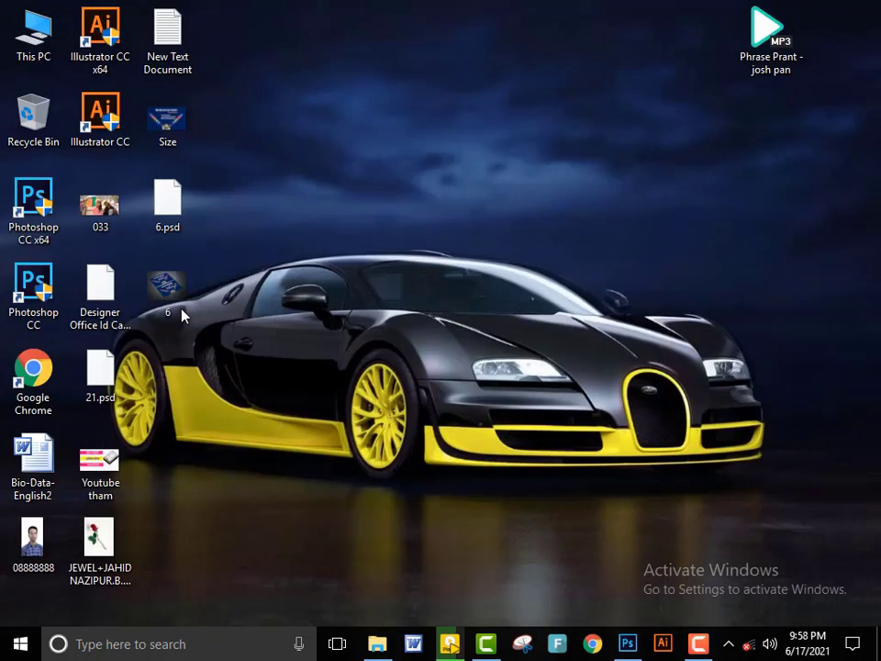
{"action": "double_click", "coordinate": [168, 35]}
{"action": "left_click_drag", "start_coordinate": [229, 511], "coordinate": [142, 514]}
{"action": "right_click", "coordinate": [146, 507]}
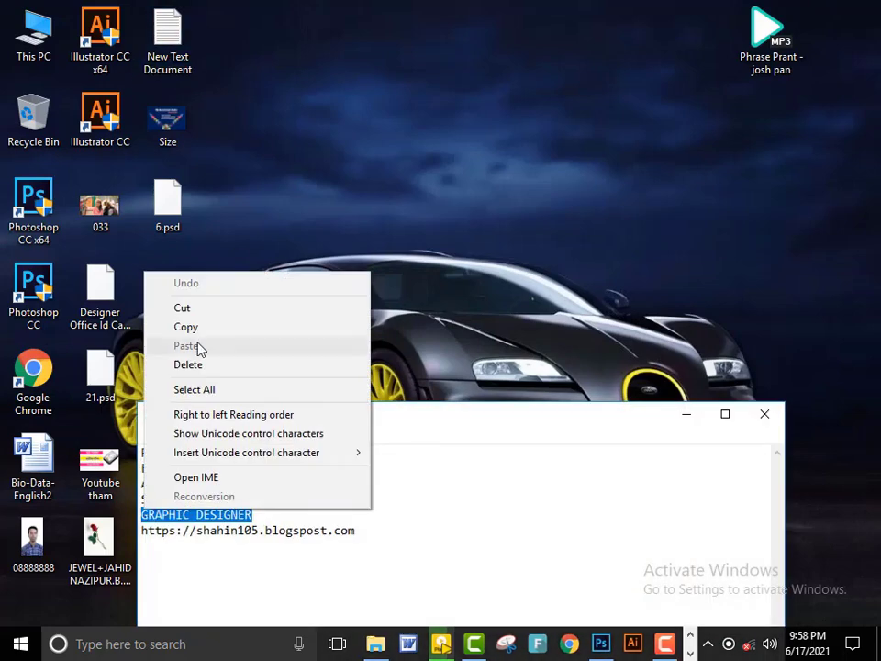
{"action": "left_click", "coordinate": [187, 326]}
{"action": "left_click", "coordinate": [601, 643]}
Type the cardholder's name below the photo and colour it white.
{"action": "left_click", "coordinate": [14, 450]}
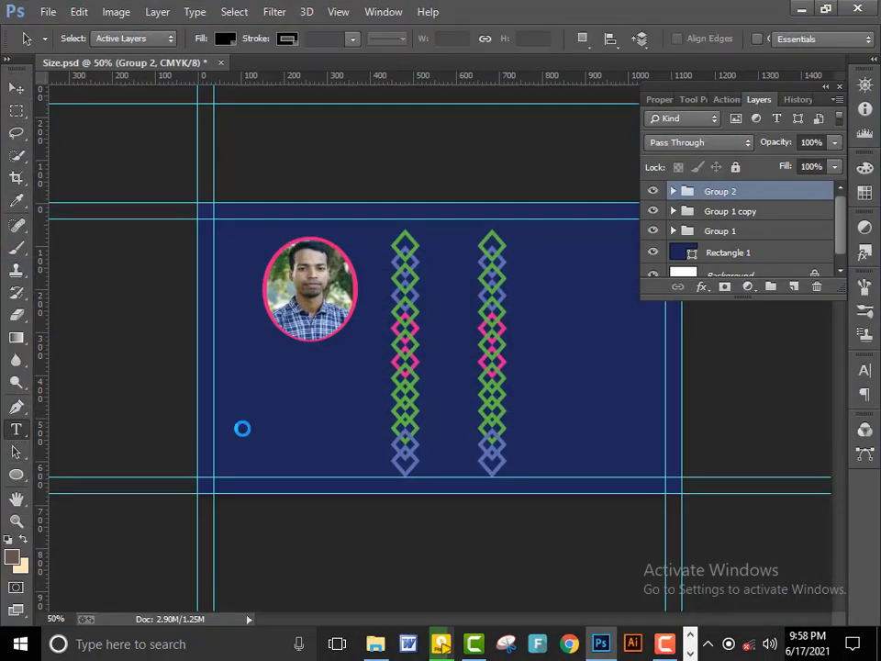
{"action": "key", "text": "t"}
{"action": "left_click", "coordinate": [239, 367]}
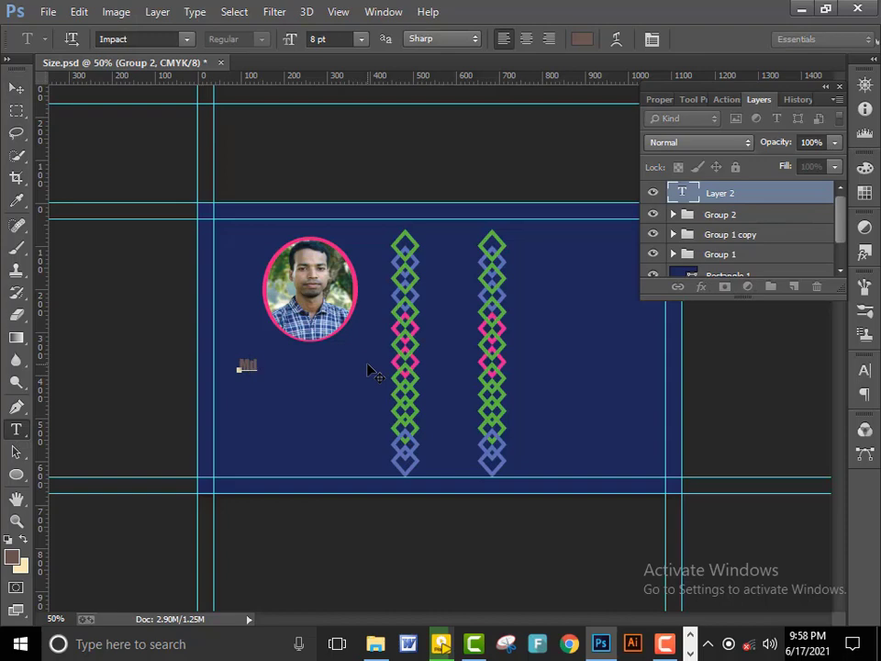
{"action": "type", "text": "Islam Shahin"}
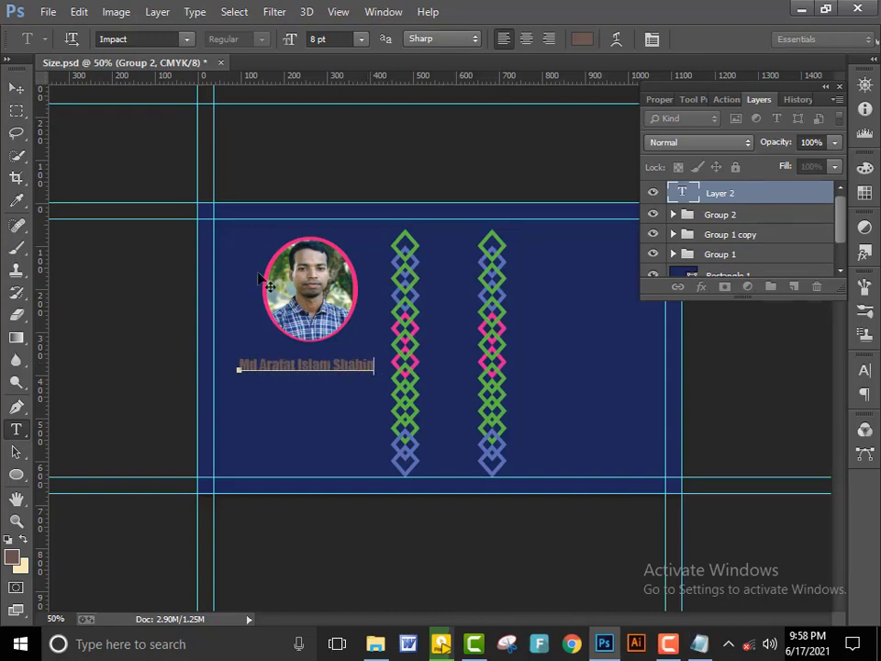
{"action": "left_click_drag", "start_coordinate": [375, 365], "coordinate": [235, 364]}
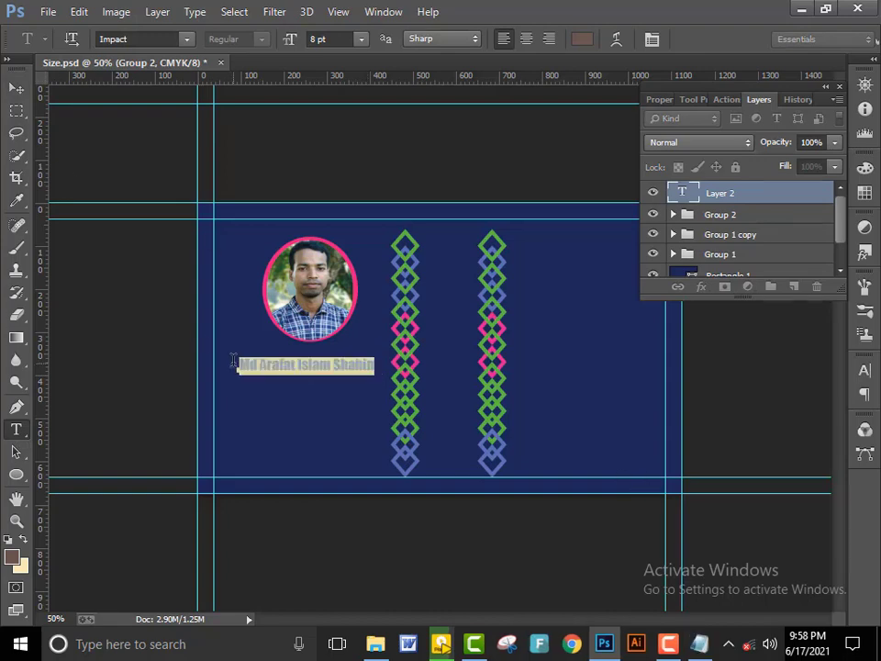
{"action": "left_click", "coordinate": [582, 38]}
{"action": "left_click", "coordinate": [301, 338]}
{"action": "left_click", "coordinate": [690, 325]}
Browse the font list to set the name in Candara.
{"action": "left_click", "coordinate": [158, 37]}
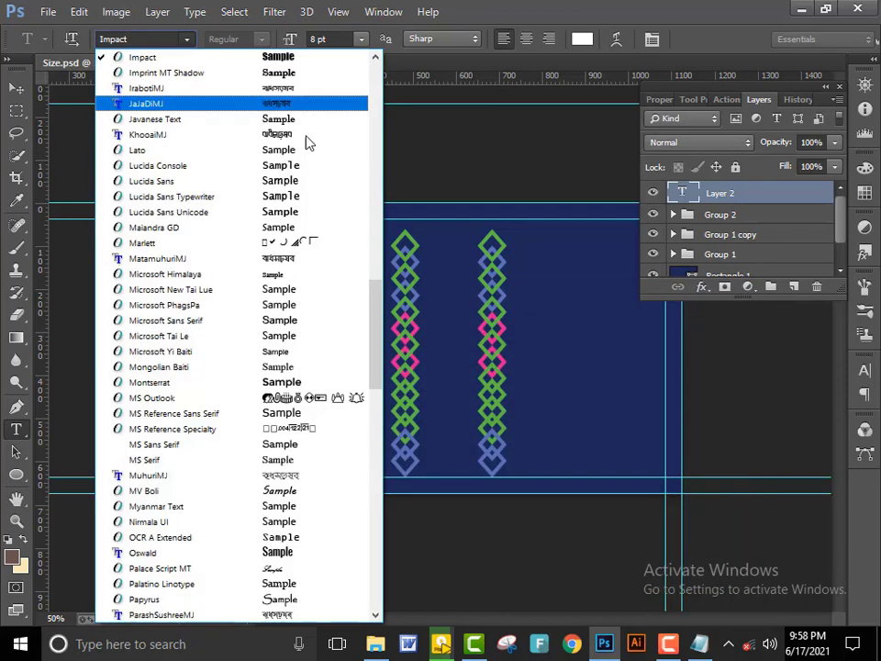
{"action": "key", "text": "Home"}
{"action": "key", "text": "Return"}
{"action": "key", "text": "Down"}
{"action": "key", "text": "Down"}
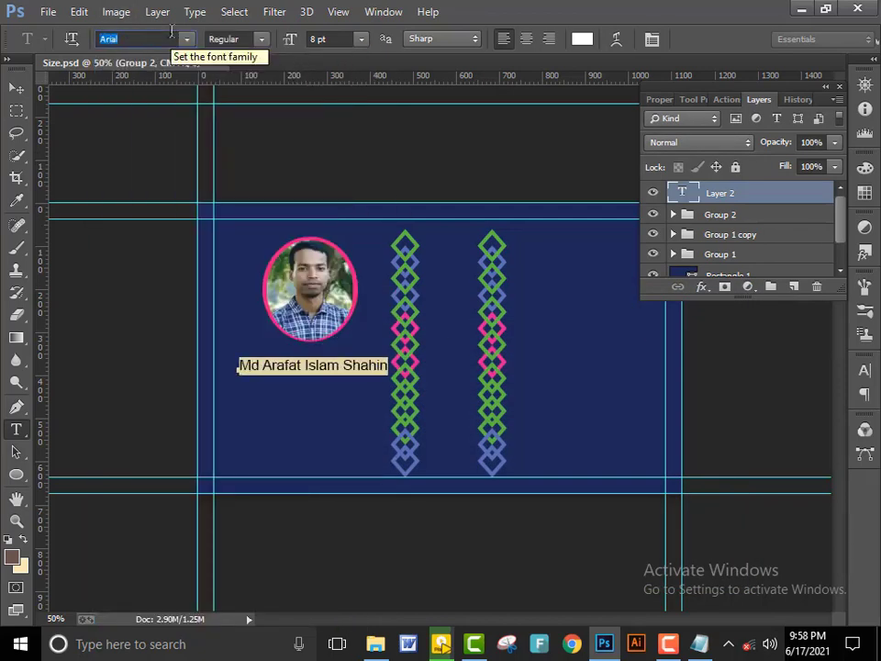
{"action": "key", "text": "Down"}
{"action": "scroll", "coordinate": [141, 35], "scroll_direction": "down", "scroll_amount": 2}
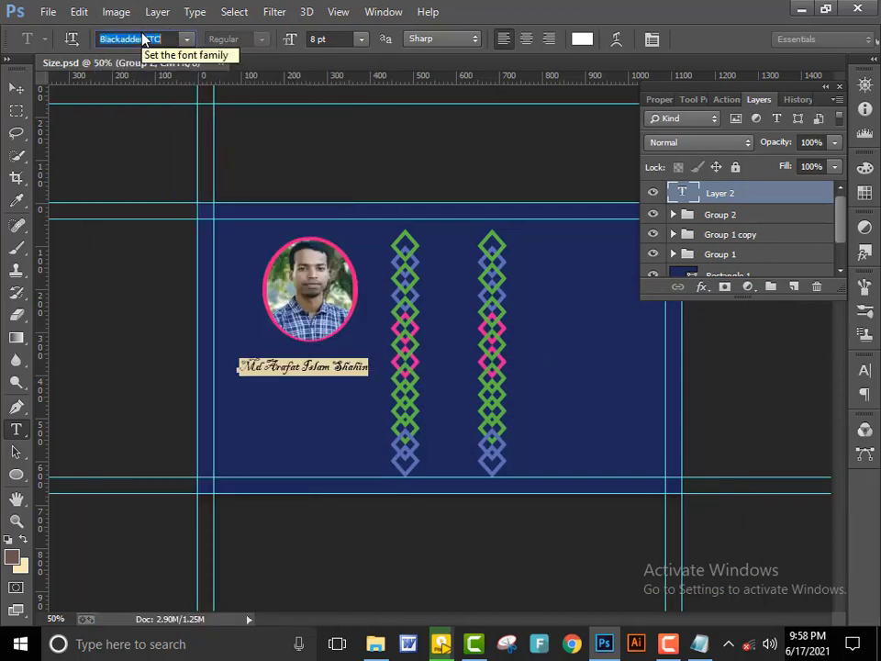
{"action": "scroll", "coordinate": [143, 38], "scroll_direction": "down", "scroll_amount": 2}
{"action": "scroll", "coordinate": [142, 39], "scroll_direction": "down", "scroll_amount": 2}
{"action": "scroll", "coordinate": [142, 38], "scroll_direction": "down", "scroll_amount": 2}
{"action": "scroll", "coordinate": [142, 39], "scroll_direction": "down", "scroll_amount": 1}
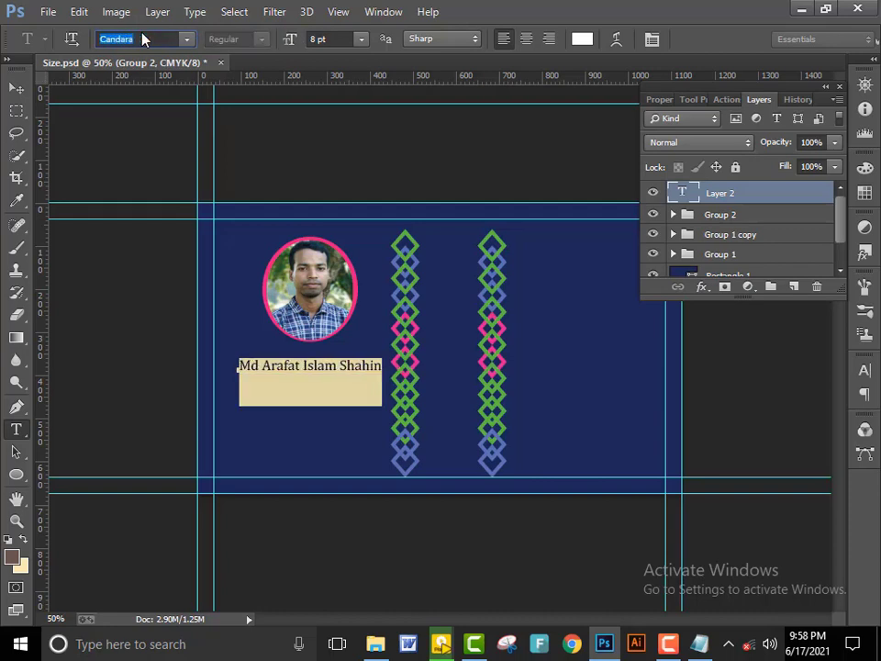
{"action": "scroll", "coordinate": [142, 38], "scroll_direction": "down", "scroll_amount": 1}
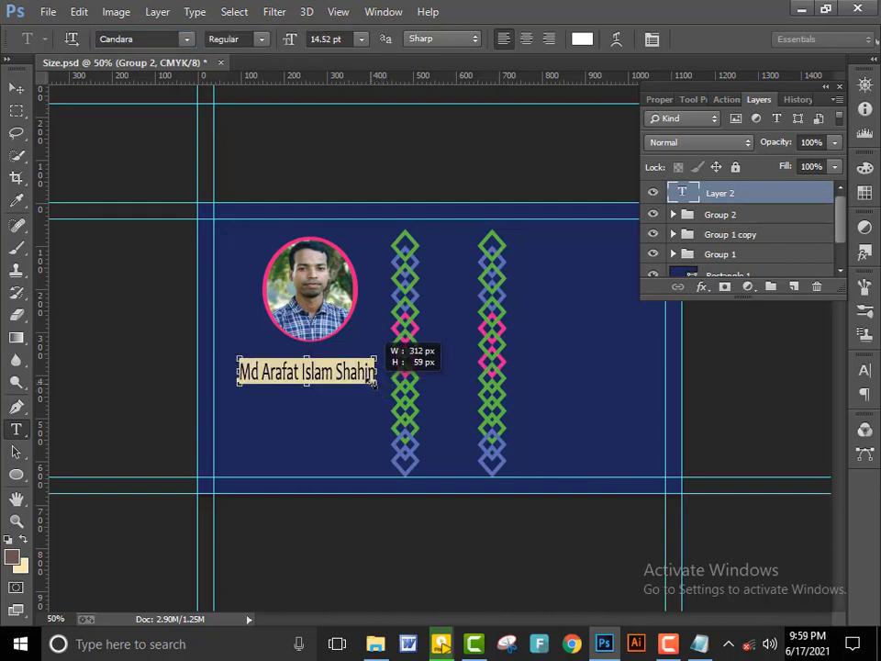
Scale up the name text, set it to Bold, and commit it.
{"action": "left_click_drag", "start_coordinate": [371, 365], "coordinate": [374, 369]}
{"action": "left_click", "coordinate": [236, 39]}
{"action": "left_click", "coordinate": [228, 83]}
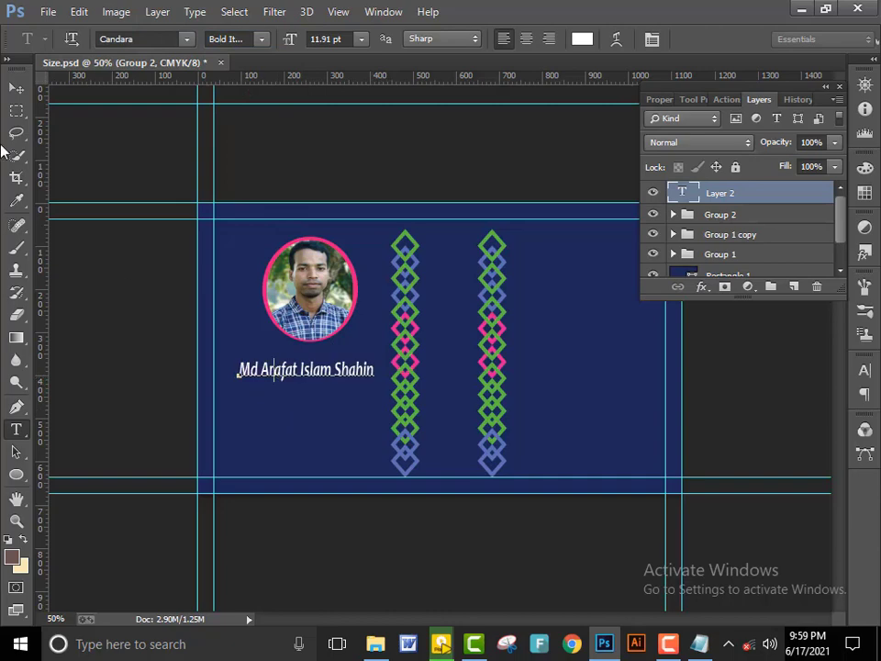
{"action": "left_click", "coordinate": [16, 89]}
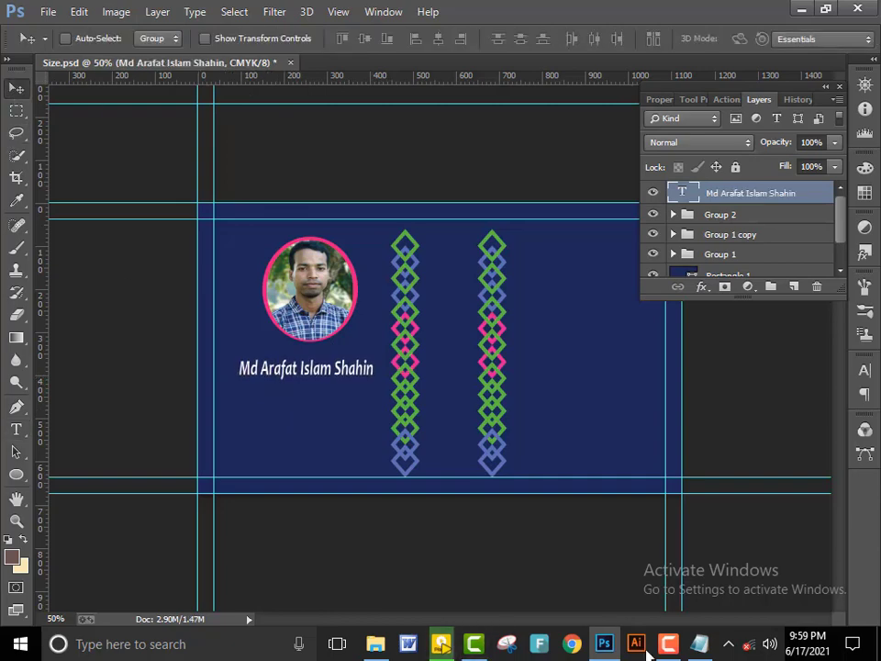
{"action": "key", "text": "alt+Tab"}
Paste 'GRAPHIC DESIGNER' as a new text line beneath the name and select it.
{"action": "right_click", "coordinate": [223, 510]}
{"action": "left_click", "coordinate": [257, 313]}
{"action": "left_click", "coordinate": [686, 413]}
{"action": "key", "text": "t"}
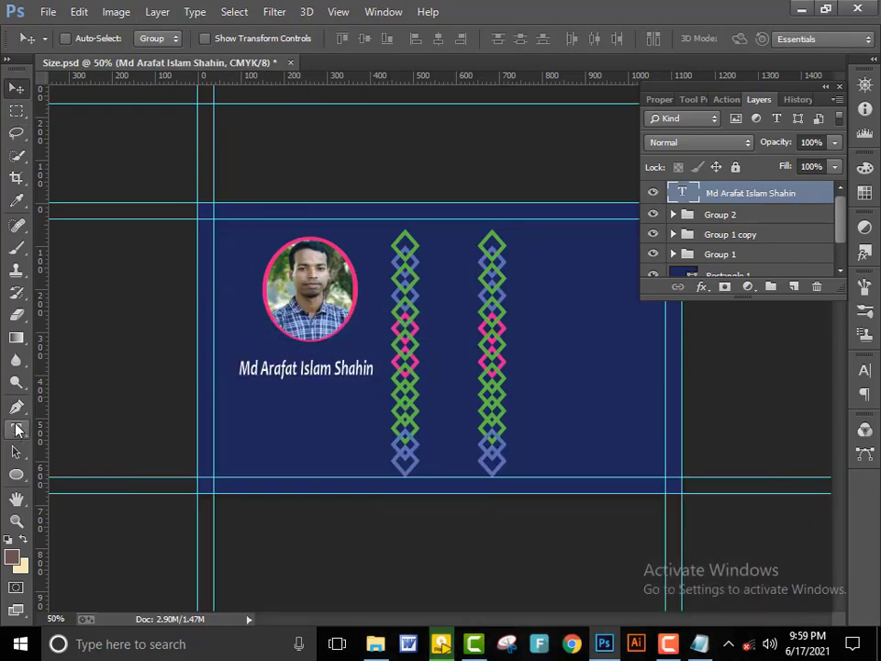
{"action": "left_click", "coordinate": [271, 397]}
{"action": "right_click", "coordinate": [272, 396]}
{"action": "left_click", "coordinate": [352, 114]}
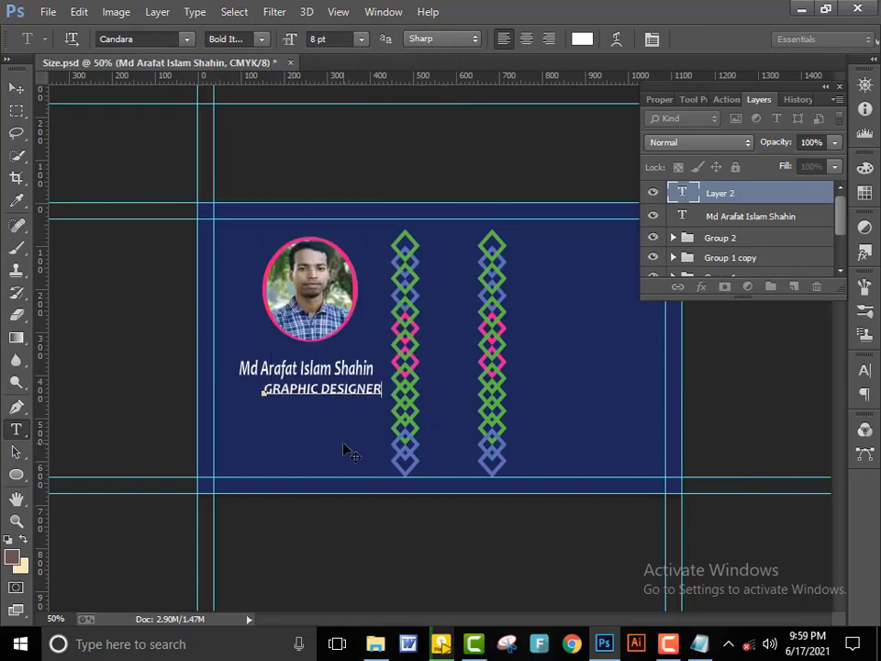
{"action": "key", "text": "ctrl+a"}
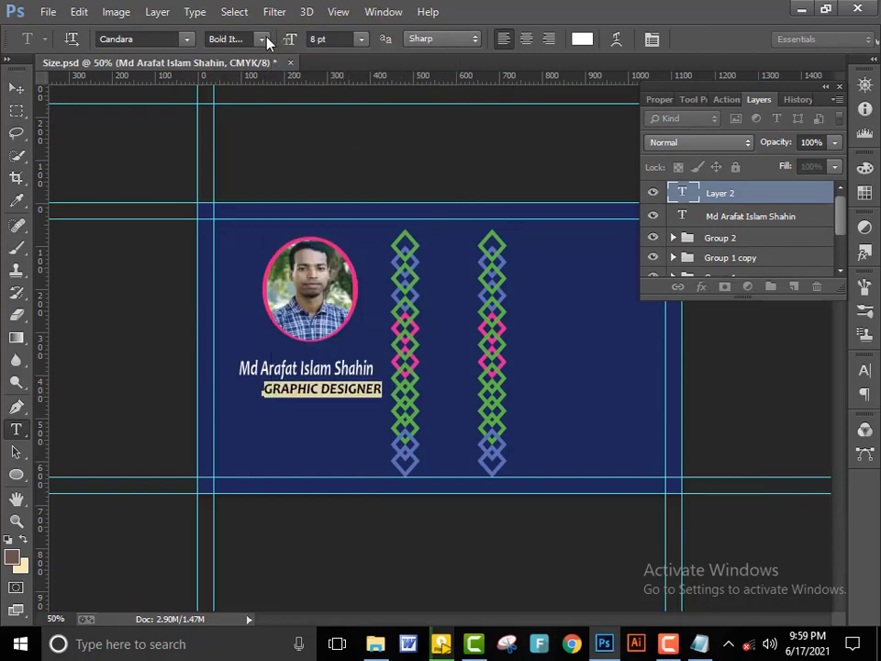
Set the GRAPHIC DESIGNER text size to 6 pt.
{"action": "left_click", "coordinate": [263, 41]}
{"action": "left_click", "coordinate": [266, 44]}
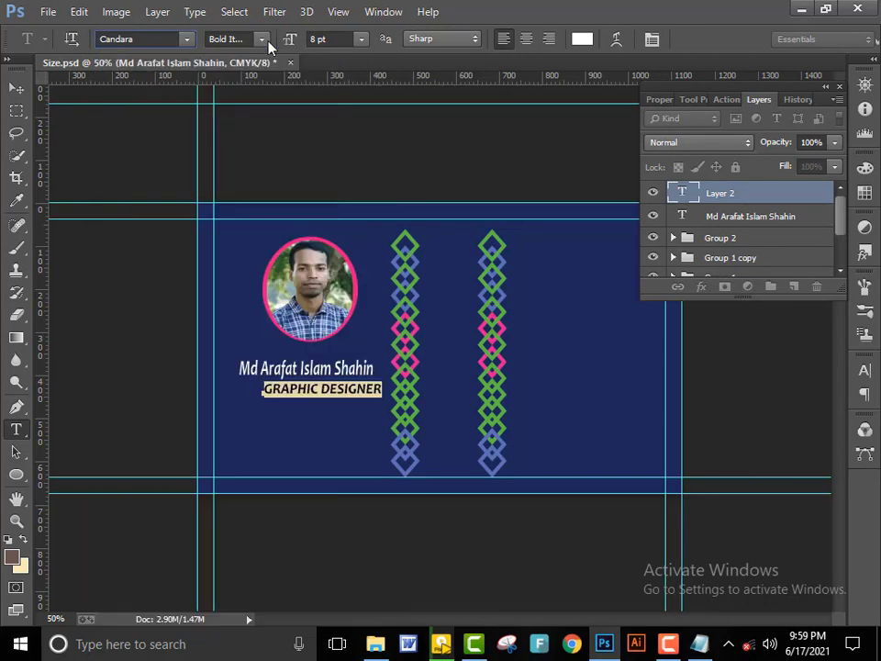
{"action": "left_click", "coordinate": [362, 38]}
{"action": "left_click", "coordinate": [347, 83]}
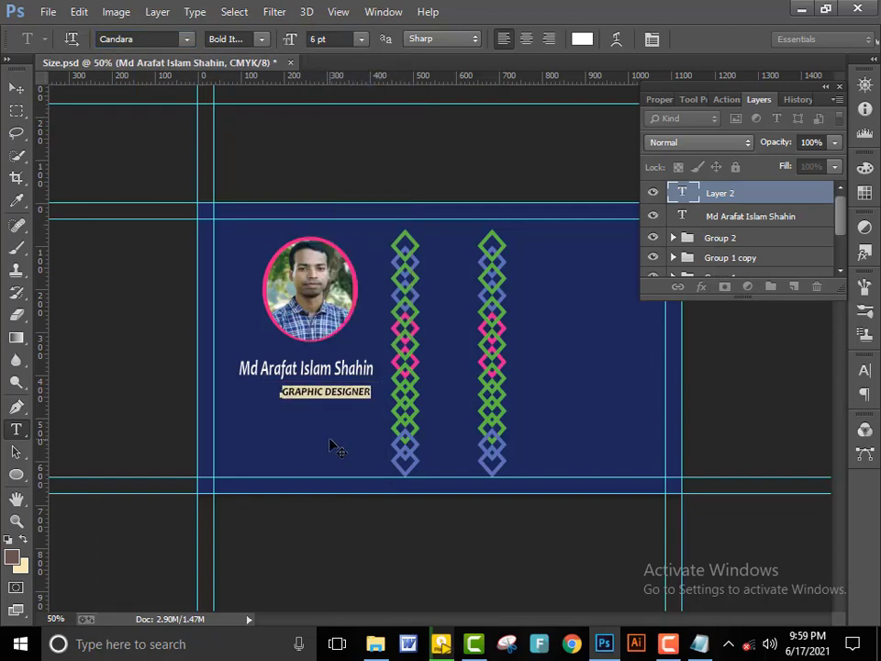
Colour the GRAPHIC DESIGNER subtitle white (ffffff) and commit the text.
{"action": "left_click", "coordinate": [582, 38]}
{"action": "left_click_drag", "start_coordinate": [437, 295], "coordinate": [593, 270]}
{"action": "left_click", "coordinate": [621, 383]}
{"action": "left_click", "coordinate": [692, 338]}
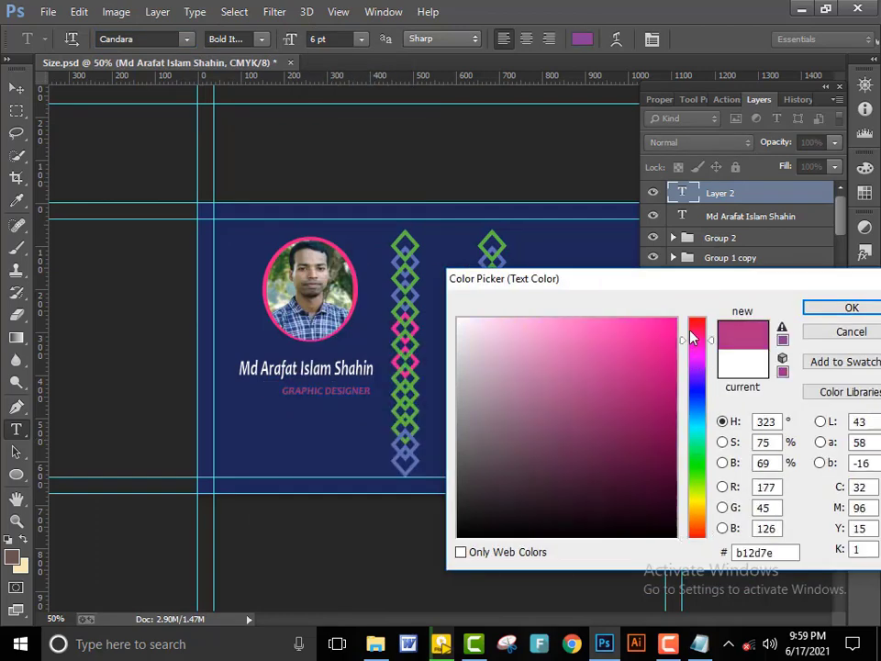
{"action": "mouse_move", "coordinate": [691, 339]}
{"action": "left_mouse_down"}
{"action": "mouse_move", "coordinate": [691, 318]}
{"action": "mouse_move", "coordinate": [691, 456]}
{"action": "left_mouse_up"}
{"action": "left_click", "coordinate": [565, 417]}
{"action": "left_click_drag", "start_coordinate": [660, 330], "coordinate": [394, 292]}
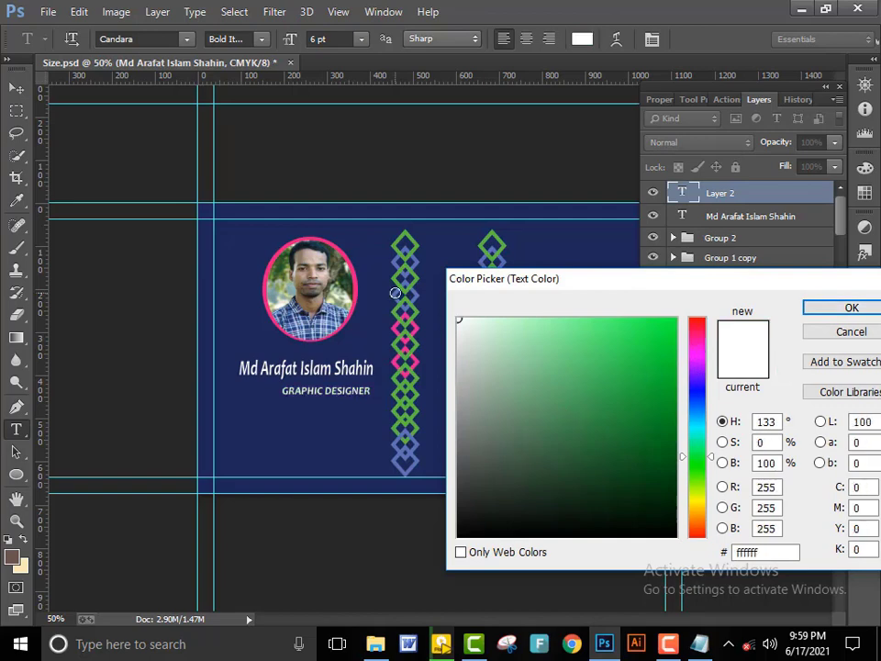
{"action": "left_click", "coordinate": [846, 312]}
{"action": "key", "text": "ctrl+Return"}
{"action": "key", "text": "v"}
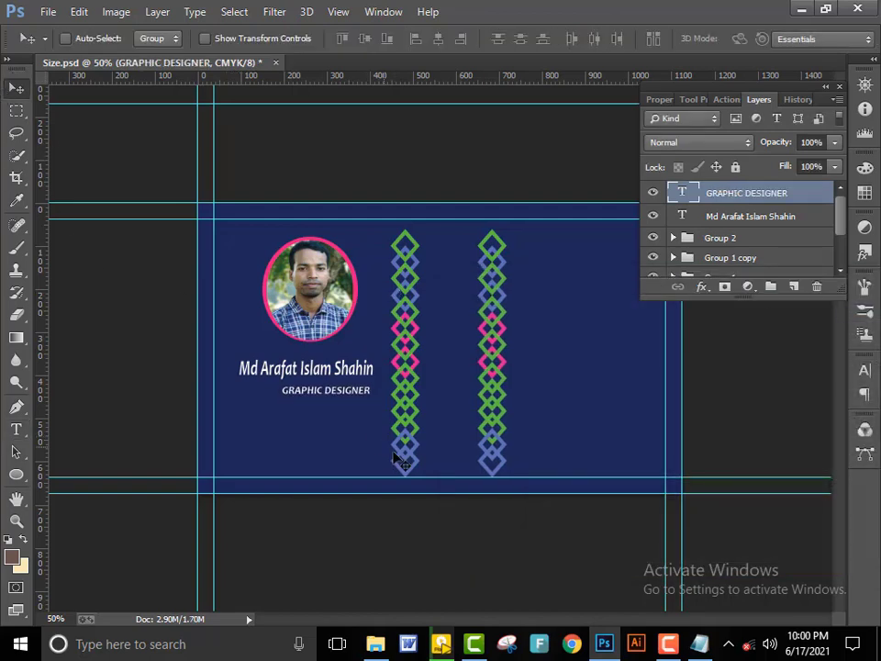
{"action": "left_click", "coordinate": [699, 643]}
Group the name and GRAPHIC DESIGNER text layers together.
{"action": "left_click", "coordinate": [700, 643]}
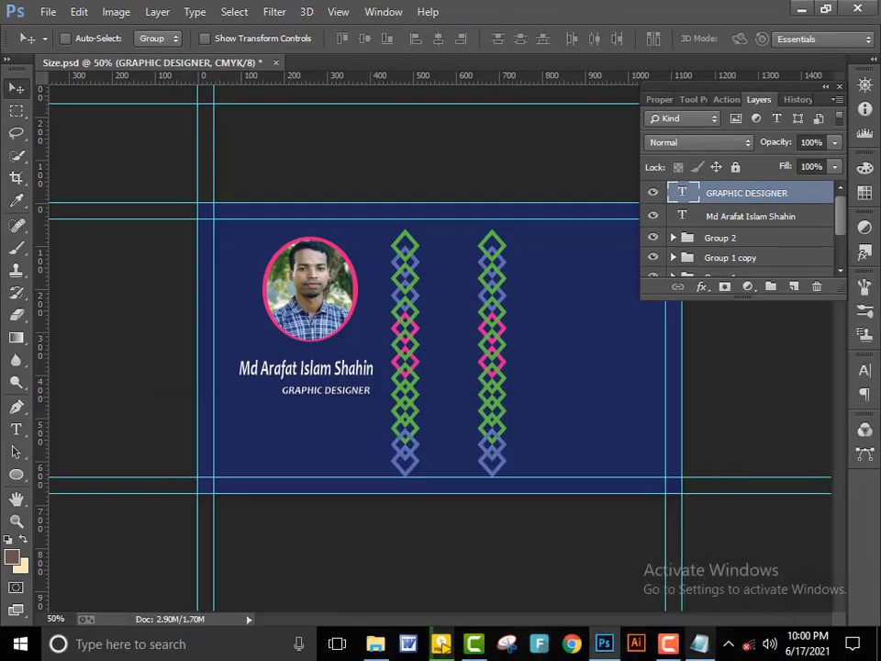
{"action": "left_click", "coordinate": [699, 643]}
{"action": "left_click", "coordinate": [701, 646]}
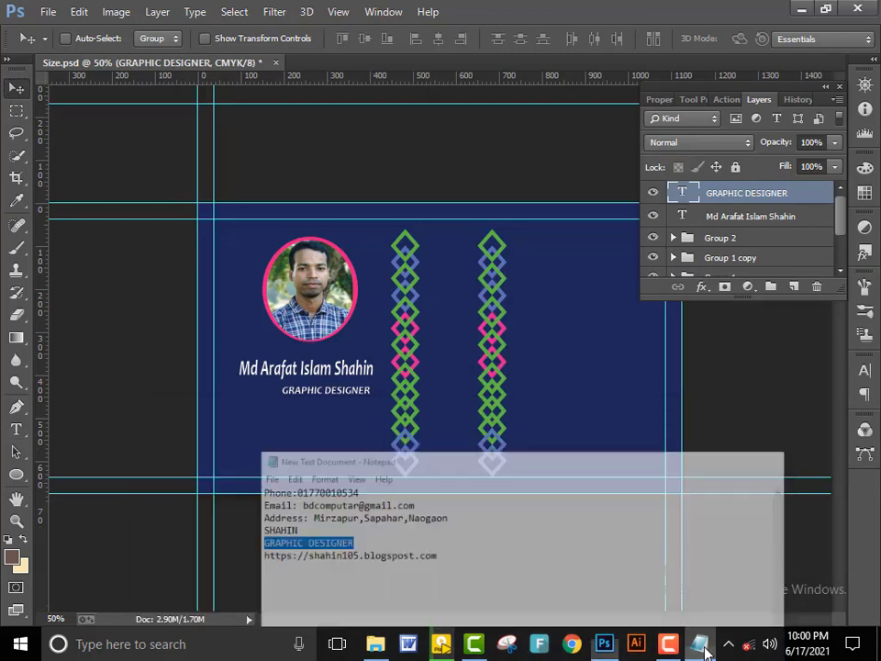
{"action": "left_click_drag", "start_coordinate": [739, 89], "coordinate": [762, 89]}
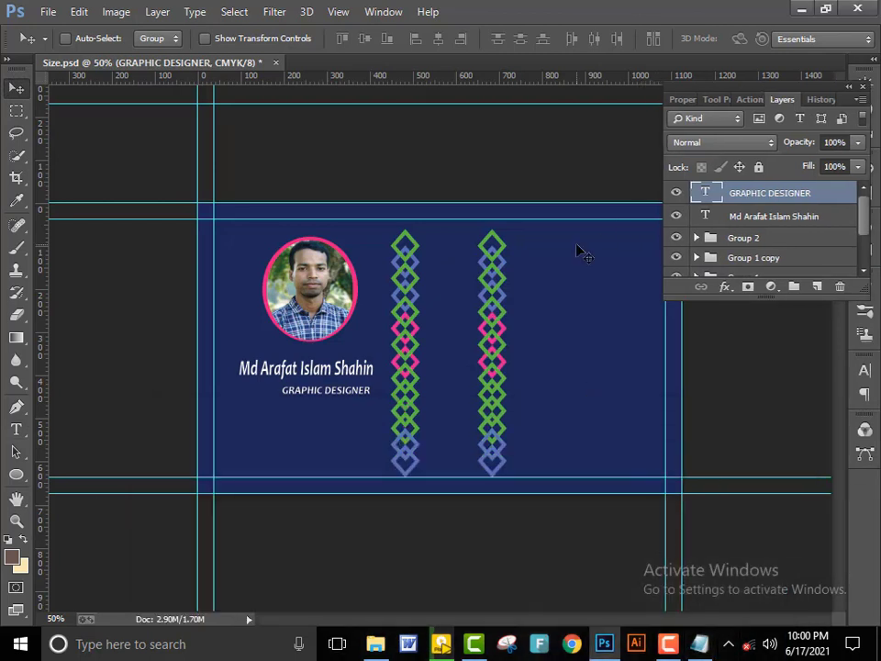
{"action": "left_click", "coordinate": [751, 217], "text": "shift"}
{"action": "key", "text": "ctrl+g"}
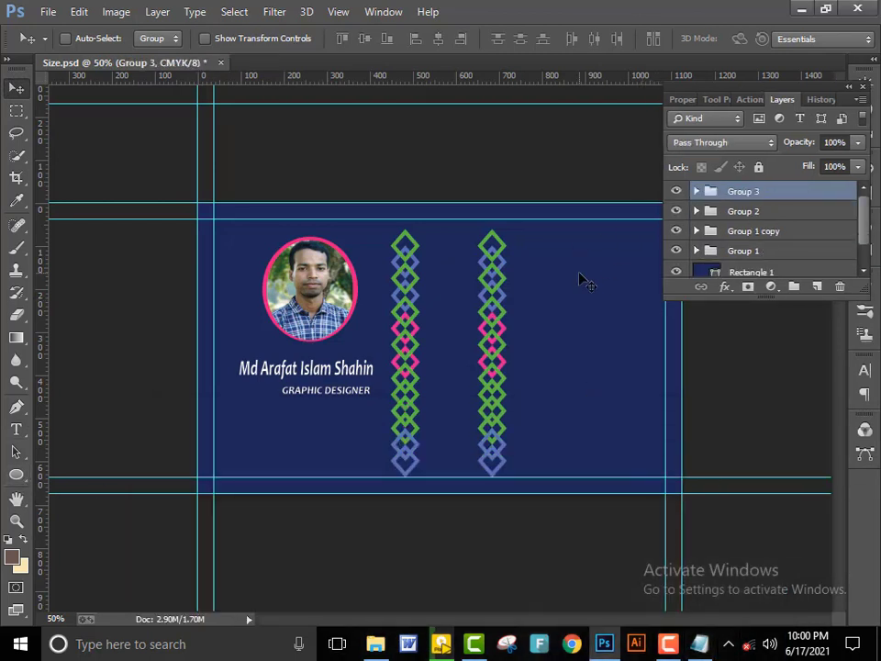
Draw a phone custom shape to the right of the second diamond column.
{"action": "right_click", "coordinate": [15, 473]}
{"action": "left_click", "coordinate": [82, 555]}
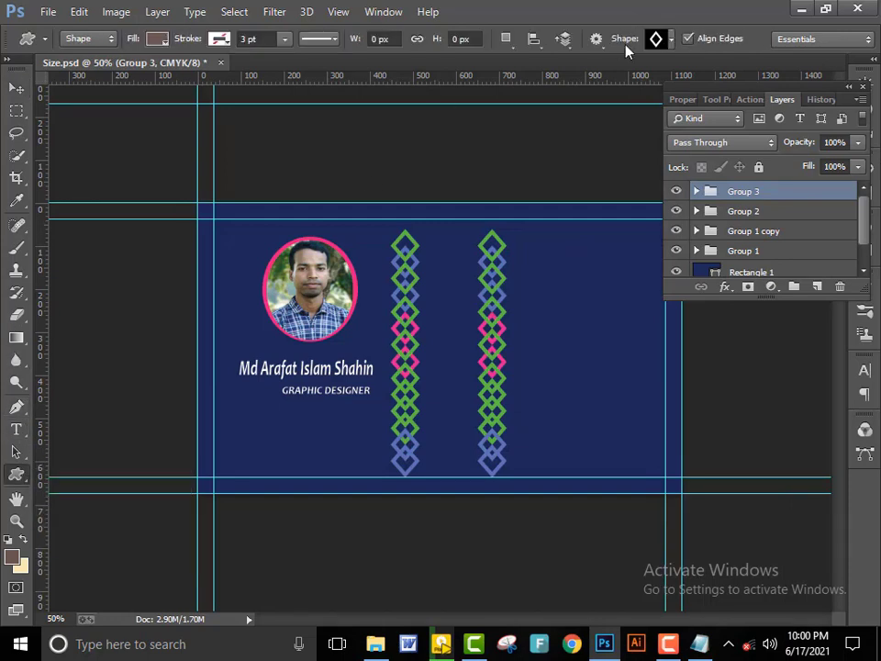
{"action": "left_click", "coordinate": [662, 38]}
{"action": "scroll", "coordinate": [684, 110], "scroll_direction": "down", "scroll_amount": 3}
{"action": "scroll", "coordinate": [683, 110], "scroll_direction": "down", "scroll_amount": 2}
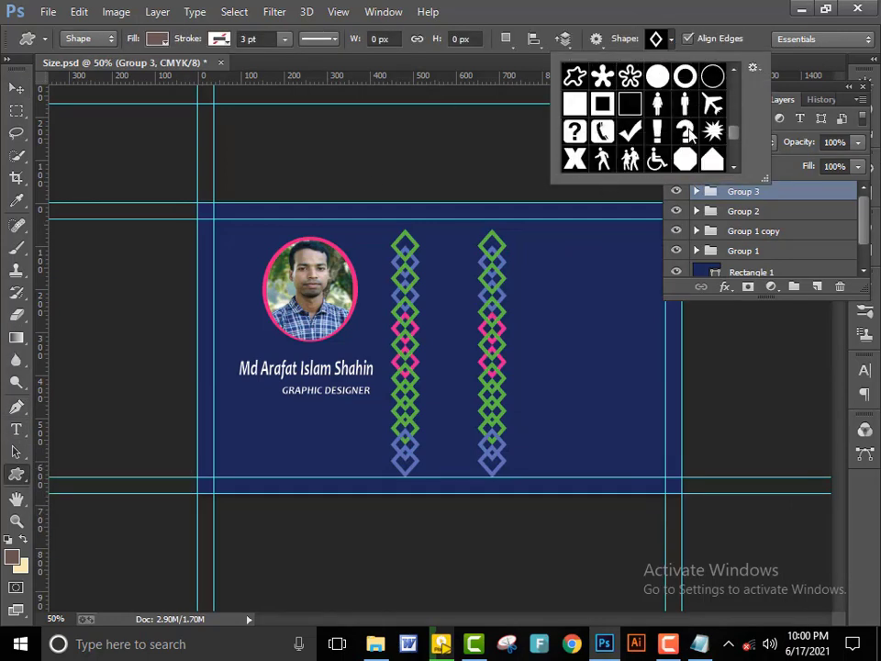
{"action": "double_click", "coordinate": [629, 118]}
{"action": "left_click_drag", "start_coordinate": [537, 291], "coordinate": [571, 328]}
Make the phone icon white and move and resize it into place.
{"action": "left_click", "coordinate": [158, 39]}
{"action": "left_click", "coordinate": [160, 138]}
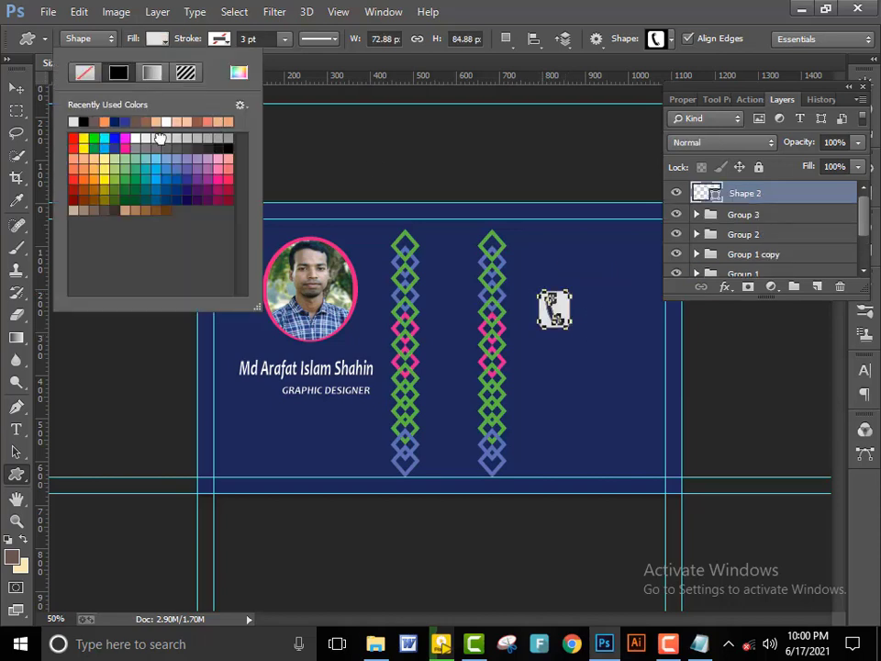
{"action": "left_click", "coordinate": [125, 121]}
{"action": "key", "text": "Return"}
{"action": "key", "text": "v"}
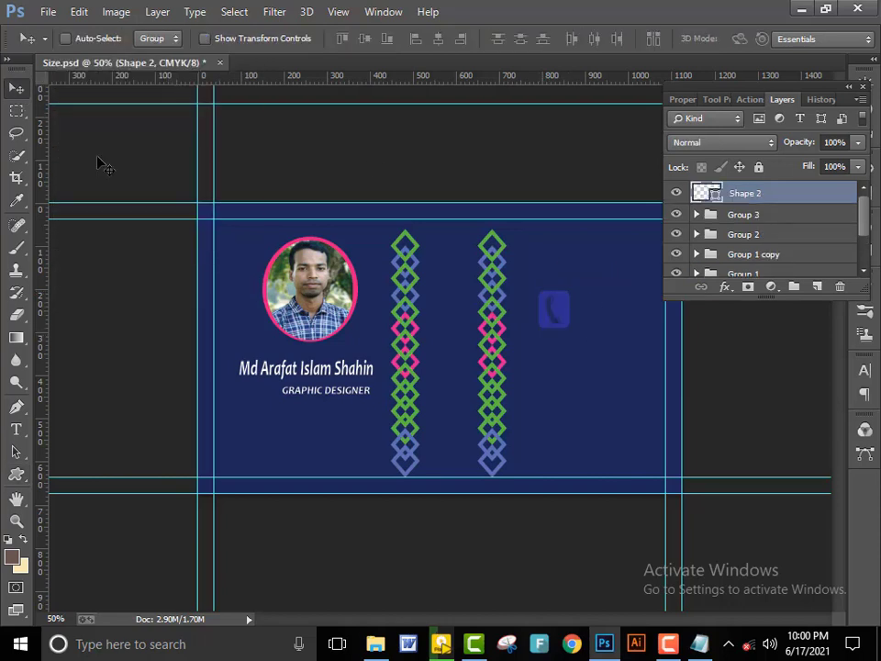
{"action": "mouse_move", "coordinate": [558, 320]}
{"action": "left_mouse_down"}
{"action": "mouse_move", "coordinate": [538, 326]}
{"action": "mouse_move", "coordinate": [549, 326]}
{"action": "mouse_move", "coordinate": [541, 290]}
{"action": "mouse_move", "coordinate": [556, 334]}
{"action": "mouse_move", "coordinate": [551, 366]}
{"action": "left_mouse_up"}
{"action": "key", "text": "ctrl+t"}
{"action": "key", "text": "v"}
{"action": "key", "text": "Return"}
{"action": "double_click", "coordinate": [706, 193]}
{"action": "left_click", "coordinate": [849, 308]}
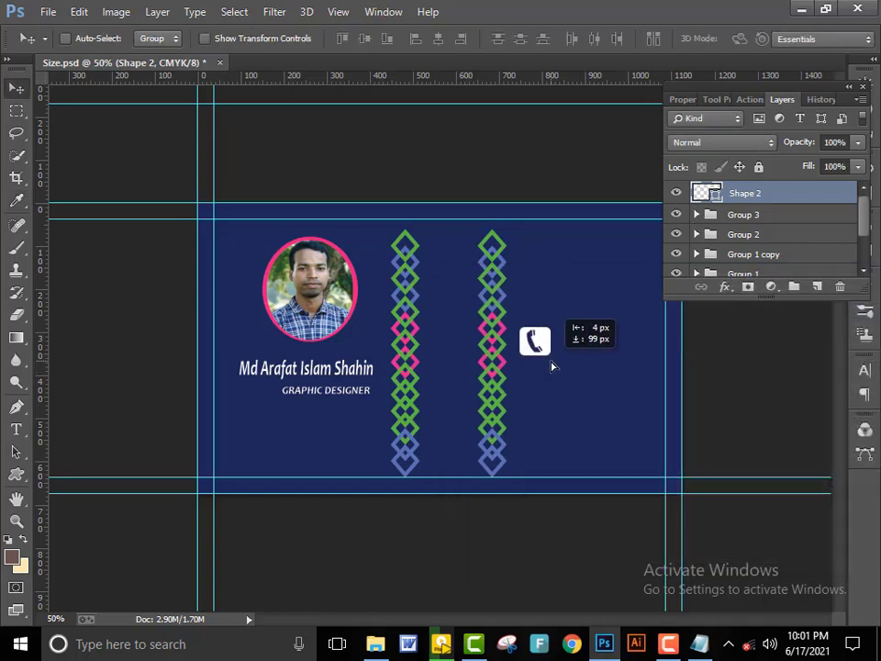
{"action": "left_click", "coordinate": [16, 474]}
Draw a white rounded square below the phone icon.
{"action": "left_click", "coordinate": [671, 39]}
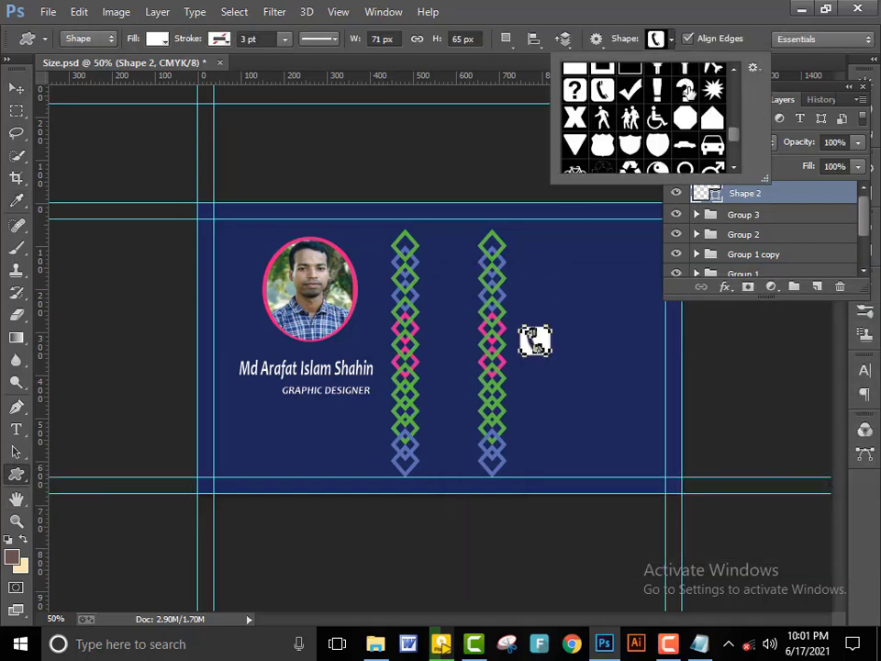
{"action": "scroll", "coordinate": [687, 89], "scroll_direction": "down", "scroll_amount": 3}
{"action": "scroll", "coordinate": [688, 89], "scroll_direction": "down", "scroll_amount": 3}
{"action": "scroll", "coordinate": [689, 91], "scroll_direction": "down", "scroll_amount": 3}
{"action": "scroll", "coordinate": [690, 91], "scroll_direction": "down", "scroll_amount": 3}
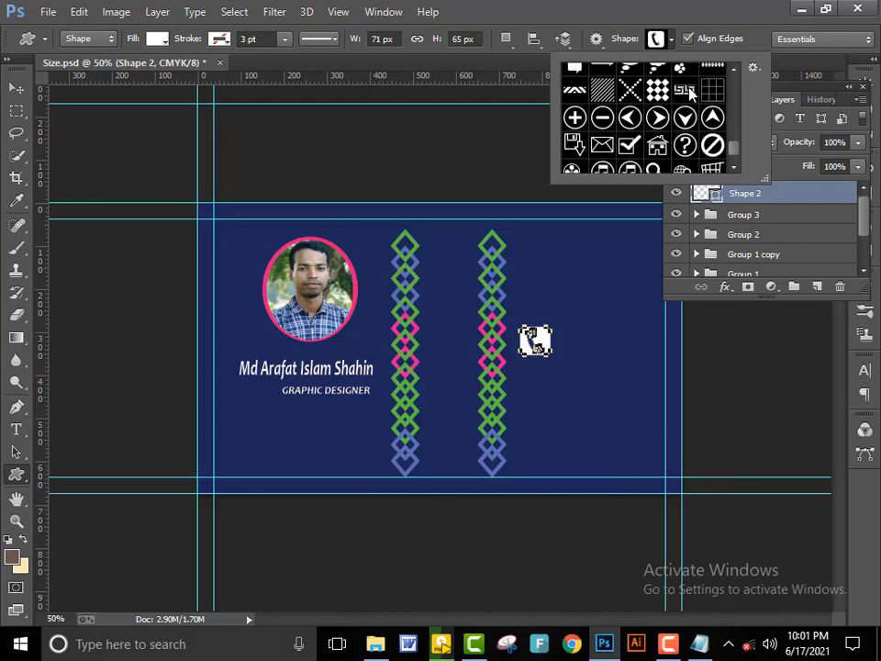
{"action": "scroll", "coordinate": [691, 93], "scroll_direction": "down", "scroll_amount": 1}
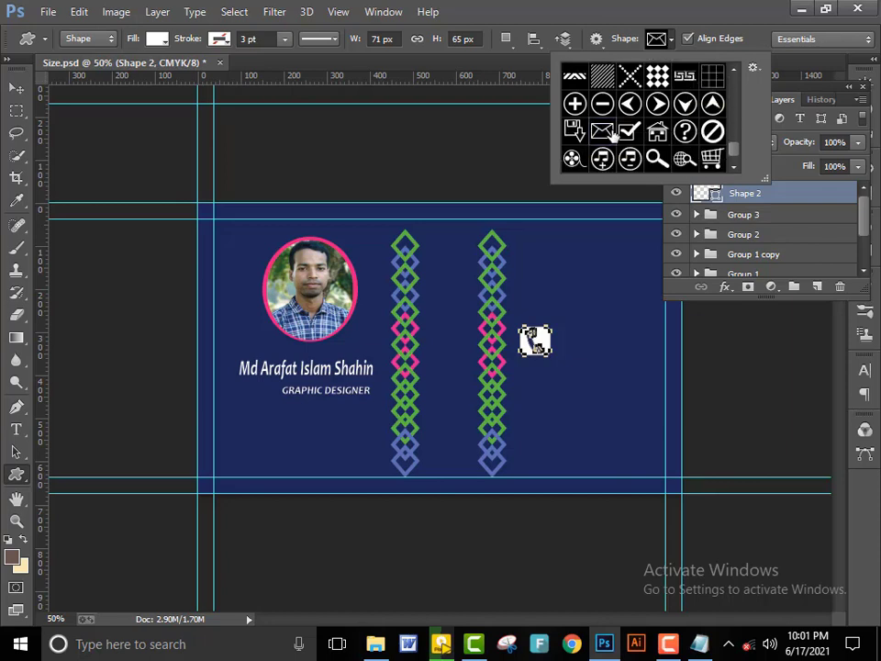
{"action": "right_click", "coordinate": [15, 474]}
{"action": "left_click", "coordinate": [87, 475]}
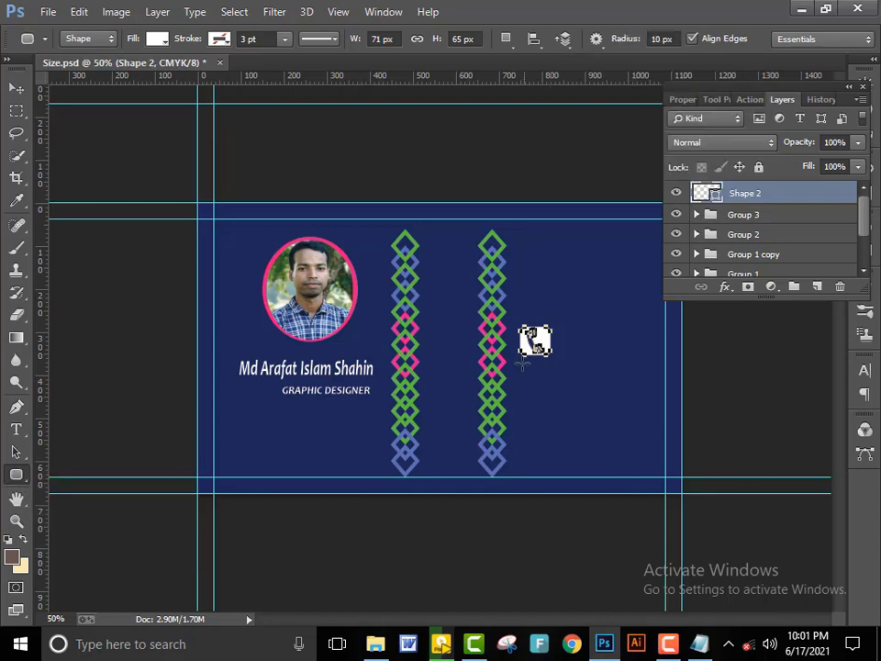
{"action": "mouse_move", "coordinate": [520, 359]}
{"action": "left_mouse_down"}
{"action": "mouse_move", "coordinate": [547, 389]}
{"action": "mouse_move", "coordinate": [558, 374]}
{"action": "mouse_move", "coordinate": [548, 388]}
{"action": "left_mouse_up"}
Resize the white rounded square and nudge it down two steps.
{"action": "key", "text": "v"}
{"action": "key", "text": "ctrl+t"}
{"action": "key", "text": "v"}
{"action": "left_click", "coordinate": [354, 251]}
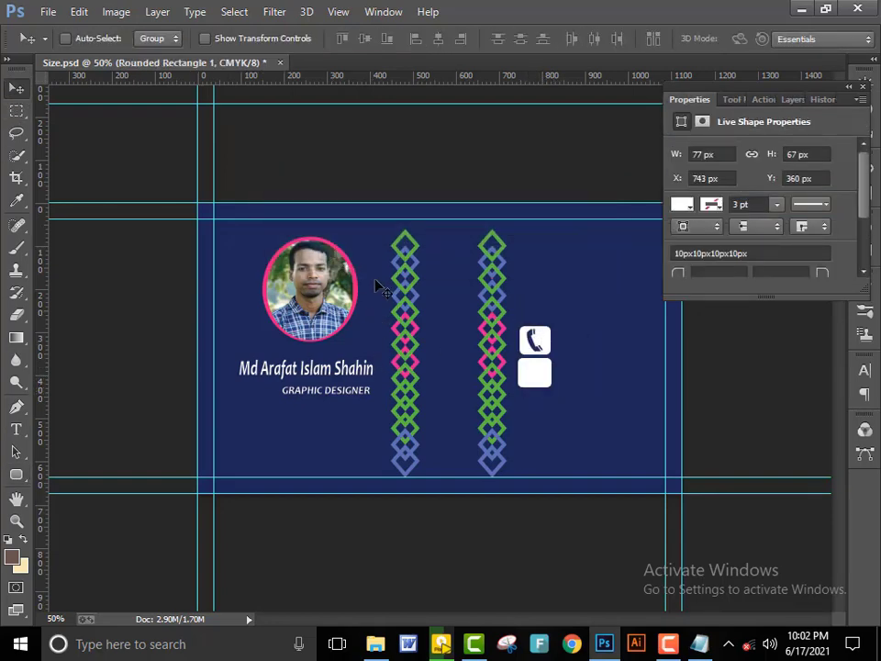
{"action": "key", "text": "Down"}
{"action": "key", "text": "Down"}
{"action": "key", "text": "Down"}
{"action": "key", "text": "Down"}
{"action": "key", "text": "Down"}
{"action": "key", "text": "Down"}
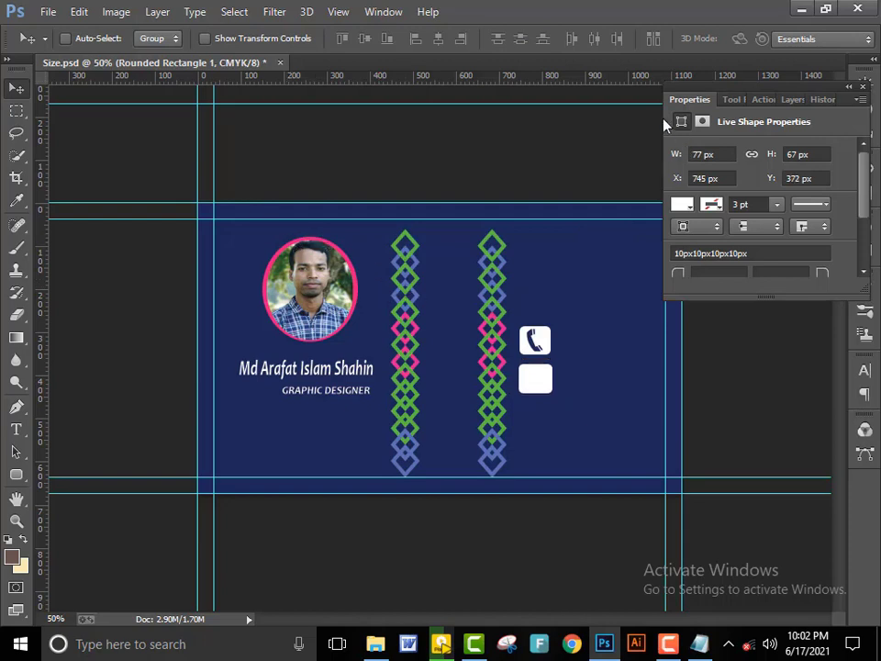
{"action": "key", "text": "Down"}
{"action": "key", "text": "Down"}
{"action": "key", "text": "Down"}
Draw an envelope custom shape on top of the white square.
{"action": "left_click", "coordinate": [17, 474]}
{"action": "left_click", "coordinate": [91, 555]}
{"action": "left_click", "coordinate": [668, 38]}
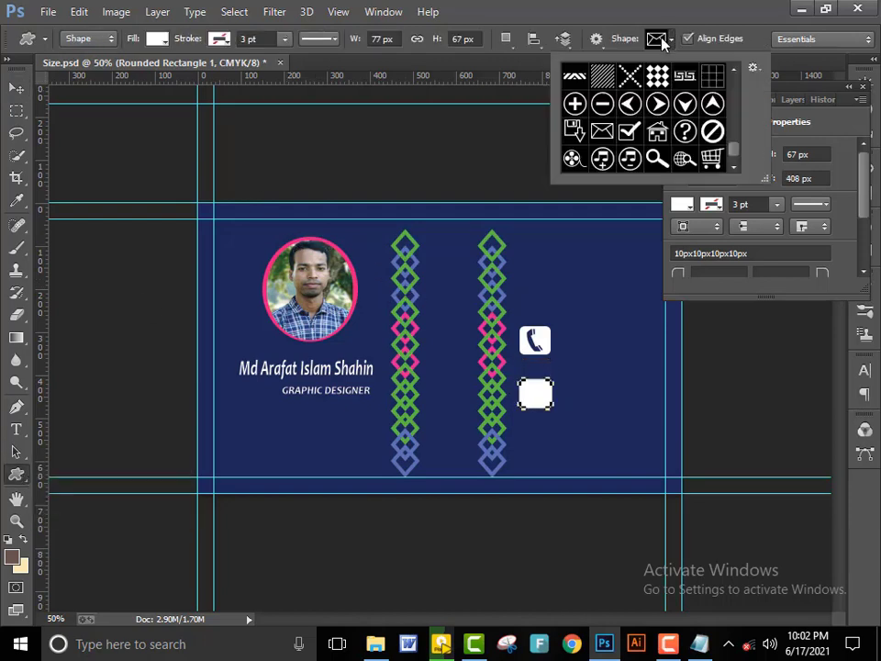
{"action": "left_click", "coordinate": [684, 73]}
{"action": "left_click_drag", "start_coordinate": [520, 379], "coordinate": [549, 406]}
Check the envelope's fill and outline colour options, leaving it peach.
{"action": "left_click", "coordinate": [158, 38]}
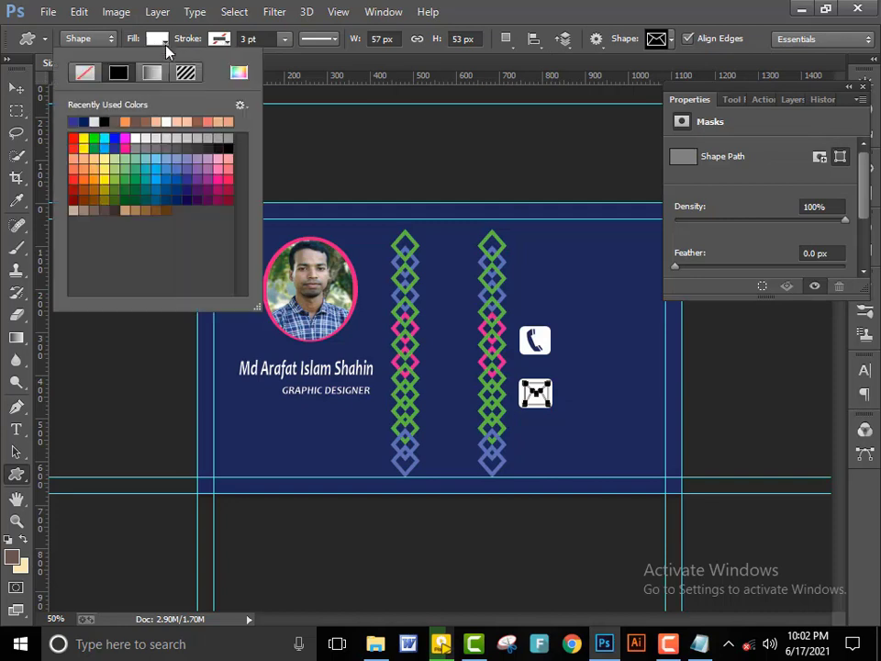
{"action": "left_click", "coordinate": [218, 39]}
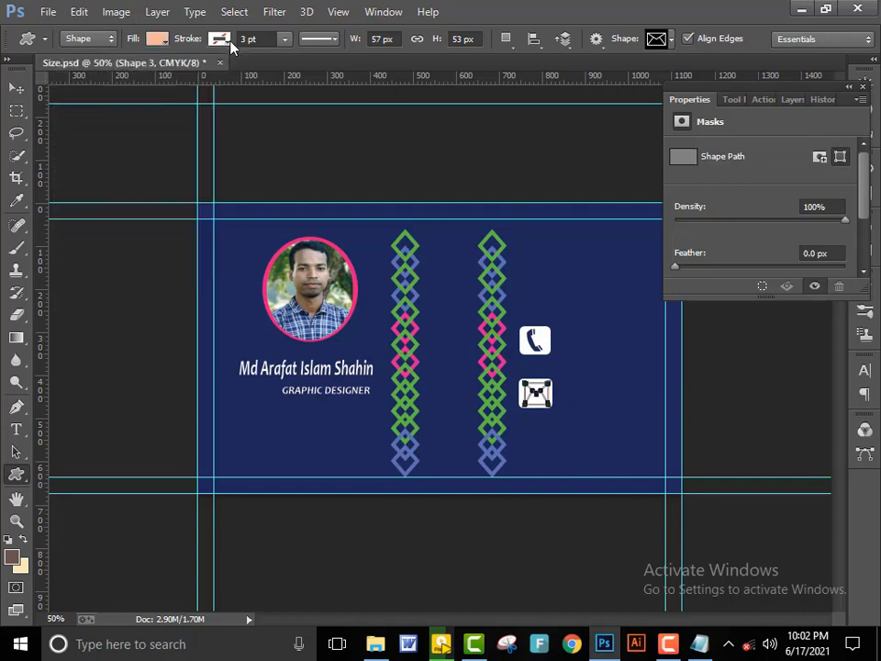
{"action": "left_click", "coordinate": [219, 39]}
{"action": "left_click", "coordinate": [218, 39]}
{"action": "left_click", "coordinate": [218, 38]}
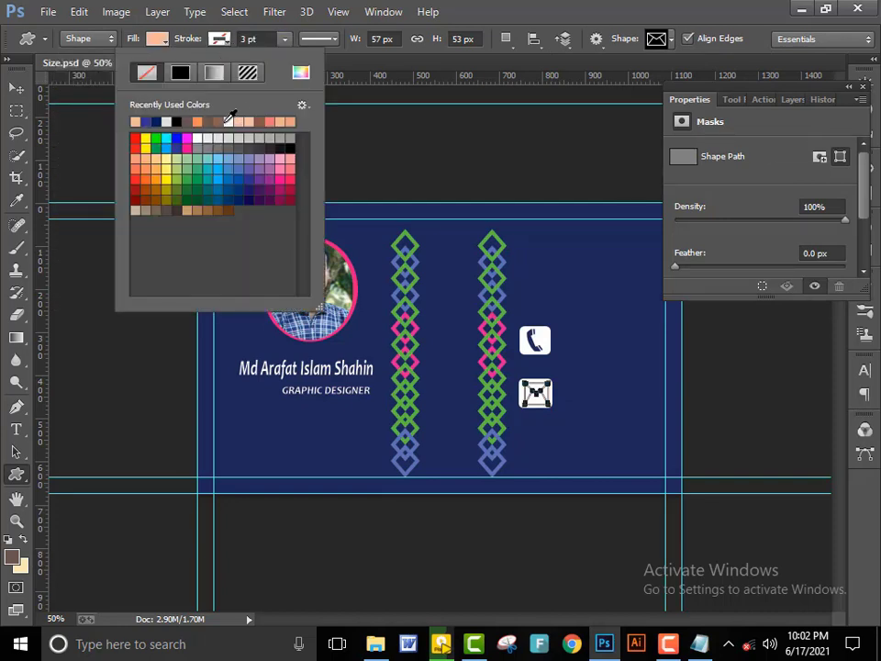
{"action": "left_click", "coordinate": [219, 39]}
{"action": "left_click", "coordinate": [248, 38]}
{"action": "left_click", "coordinate": [16, 89]}
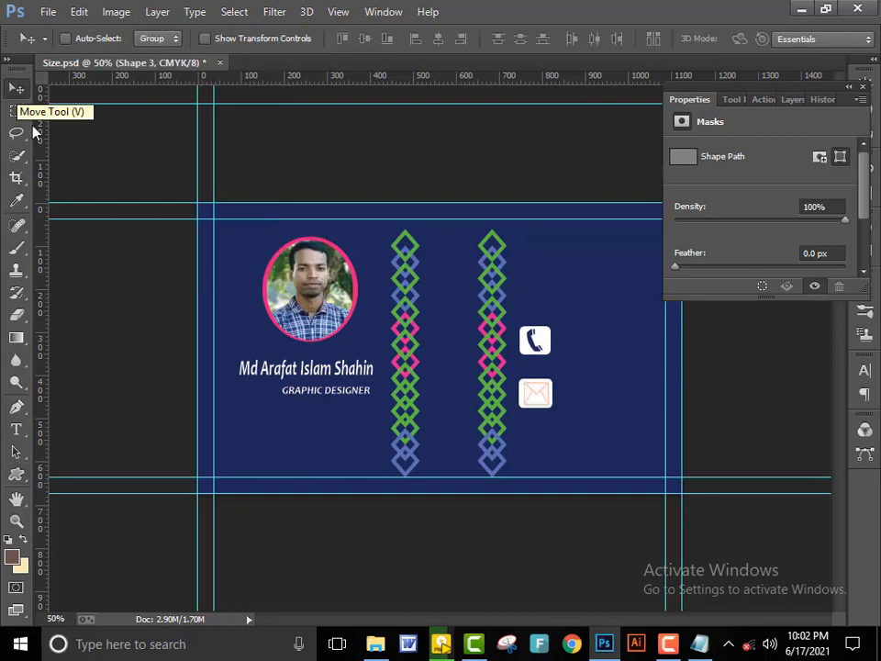
Draw a white circled down-arrow shape between the phone and envelope icons.
{"action": "left_click", "coordinate": [22, 477]}
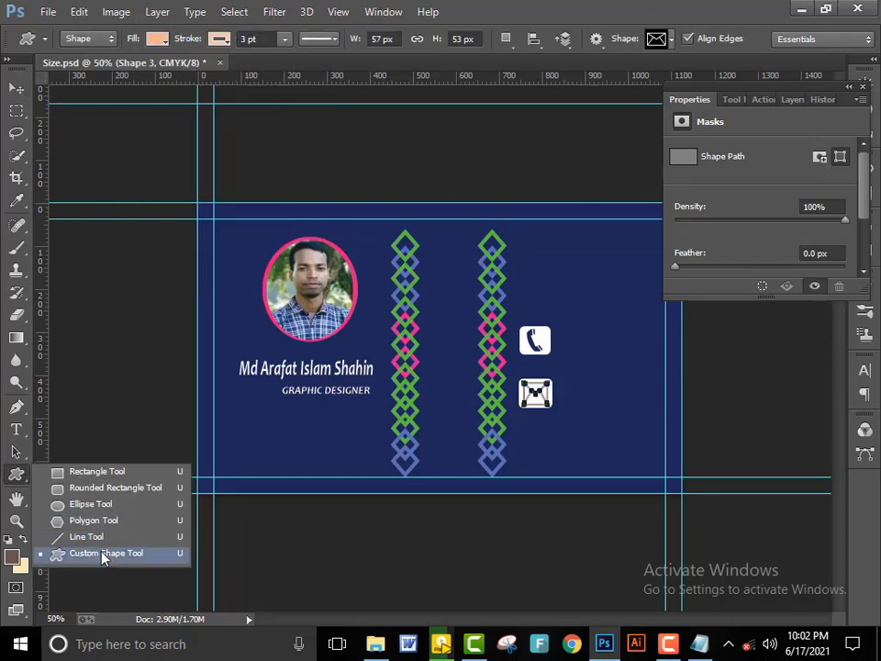
{"action": "left_click", "coordinate": [102, 556]}
{"action": "left_click", "coordinate": [671, 39]}
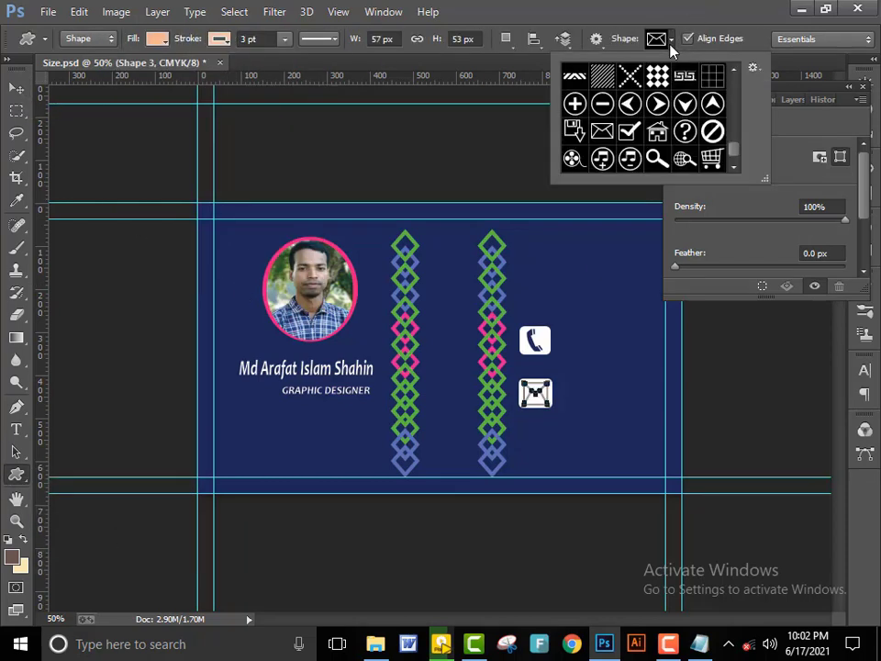
{"action": "double_click", "coordinate": [686, 107]}
{"action": "left_click_drag", "start_coordinate": [549, 380], "coordinate": [525, 356]}
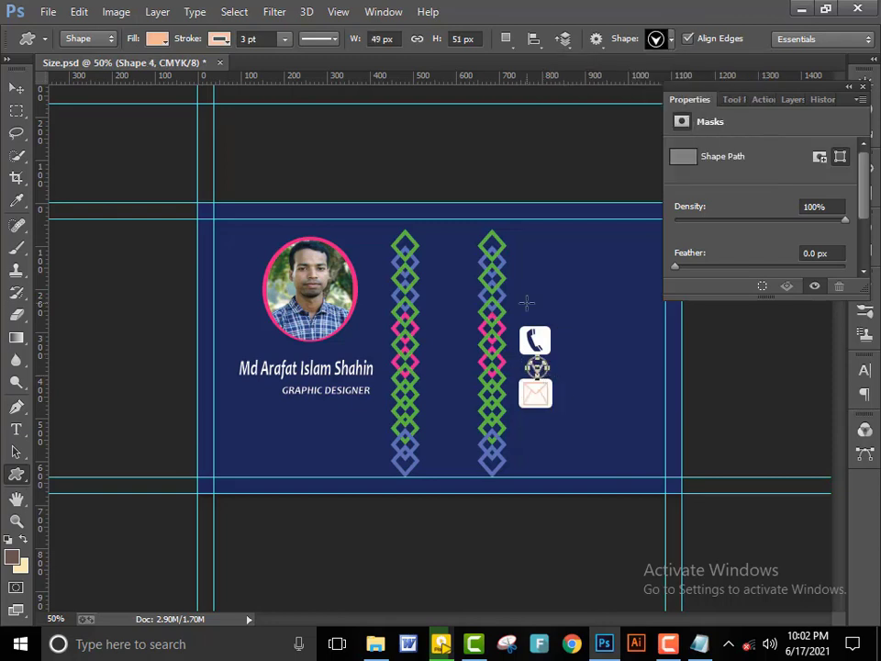
{"action": "left_click", "coordinate": [163, 43]}
{"action": "left_click", "coordinate": [134, 136]}
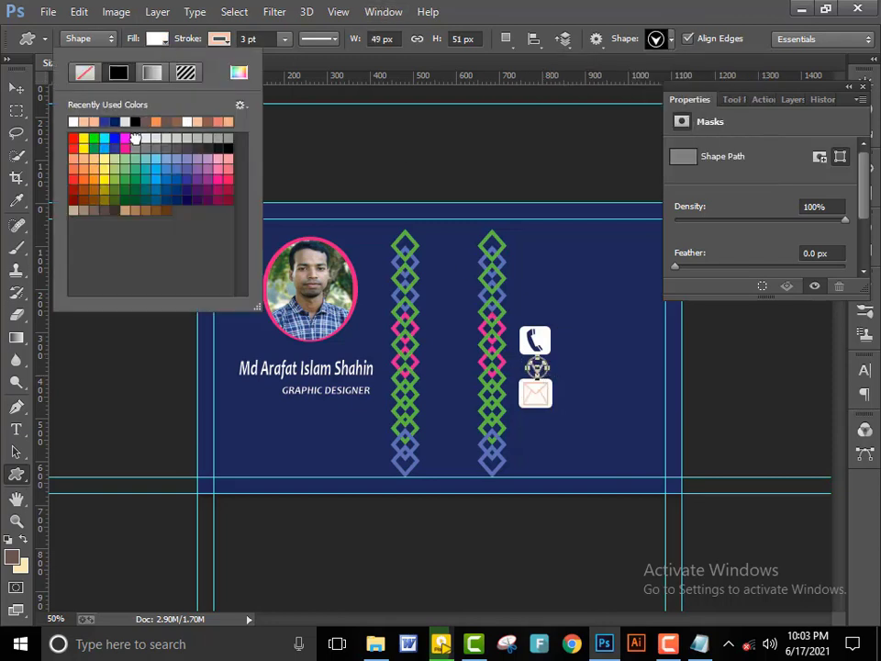
{"action": "left_click", "coordinate": [161, 38]}
Inspect the shape layers and delete the old chevron icon (Shape 4).
{"action": "key", "text": "v"}
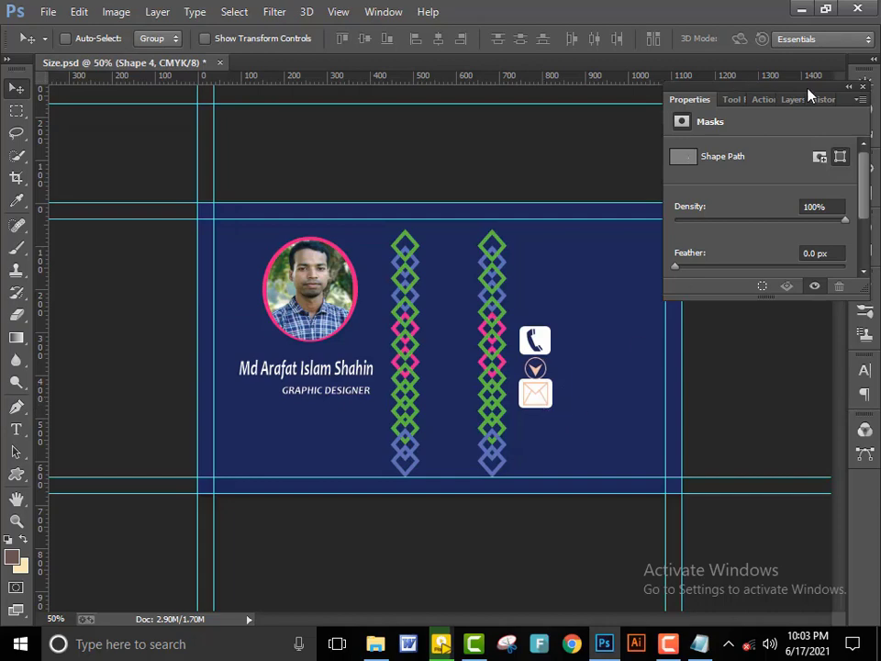
{"action": "left_click", "coordinate": [791, 99]}
{"action": "left_click", "coordinate": [754, 239]}
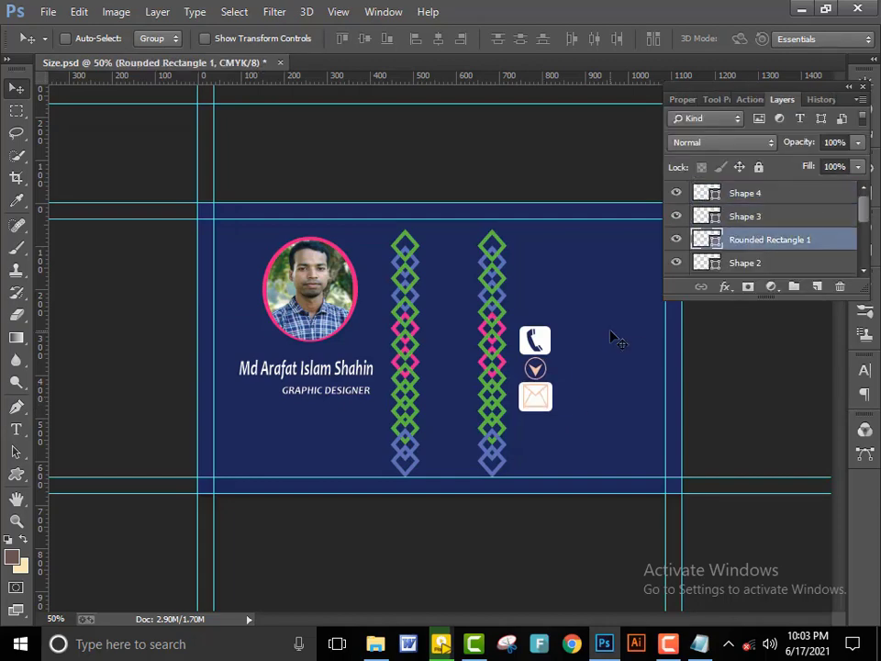
{"action": "left_click", "coordinate": [669, 194]}
{"action": "double_click", "coordinate": [702, 193]}
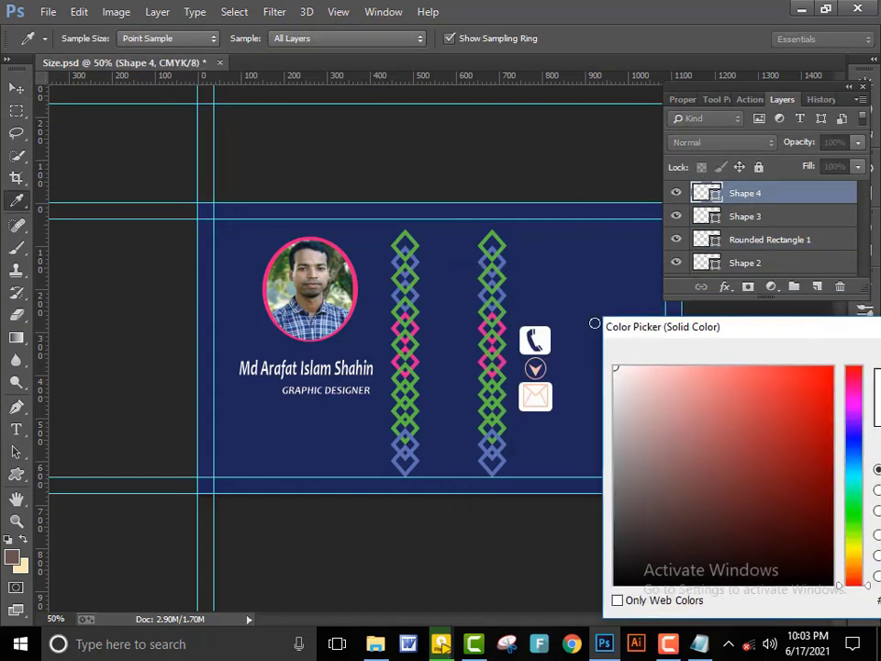
{"action": "key", "text": "Escape"}
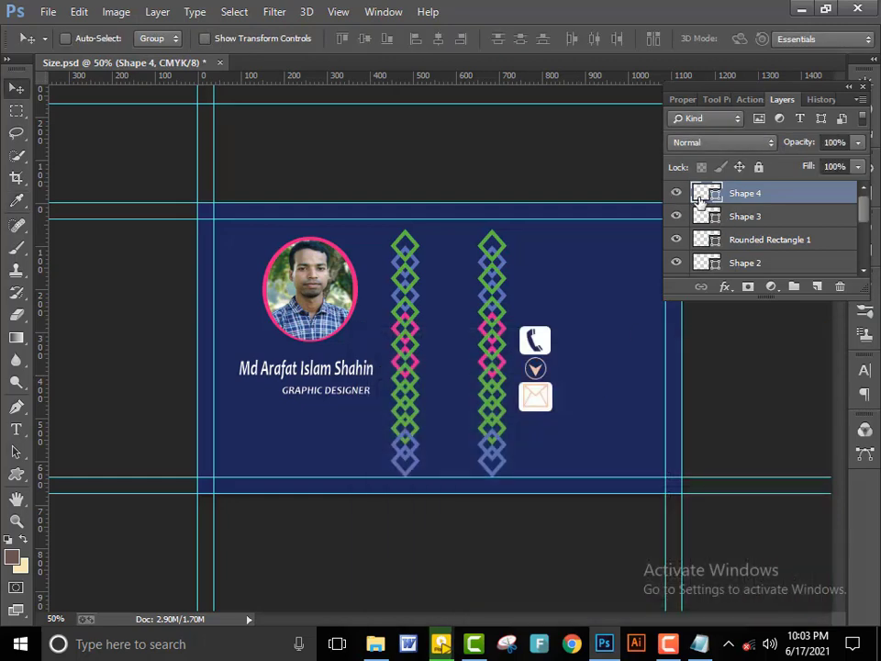
{"action": "double_click", "coordinate": [702, 194]}
{"action": "key", "text": "Escape"}
{"action": "key", "text": "Delete"}
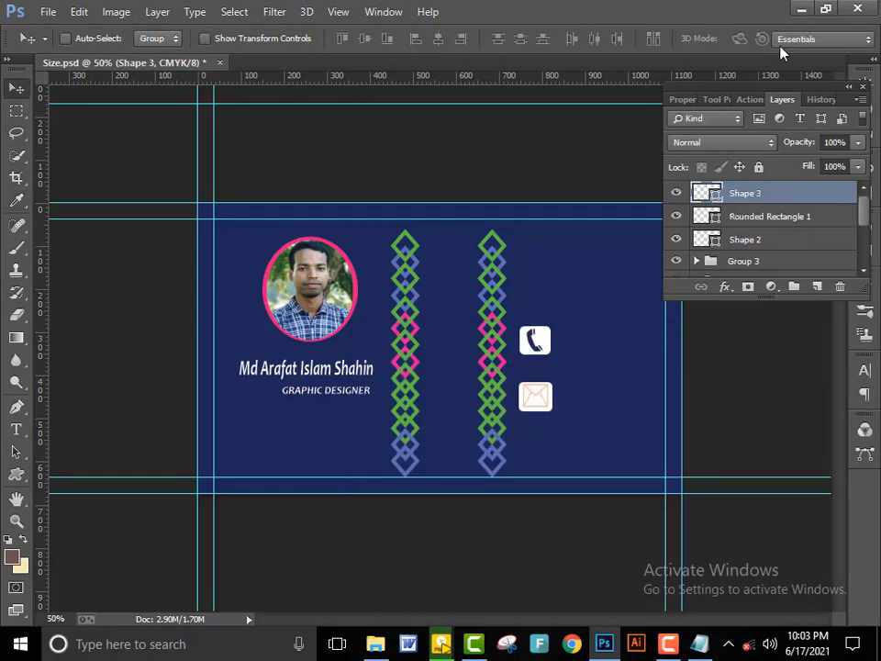
Draw a new white chevron custom shape beside the phone icon.
{"action": "left_click", "coordinate": [16, 473]}
{"action": "left_click", "coordinate": [671, 38]}
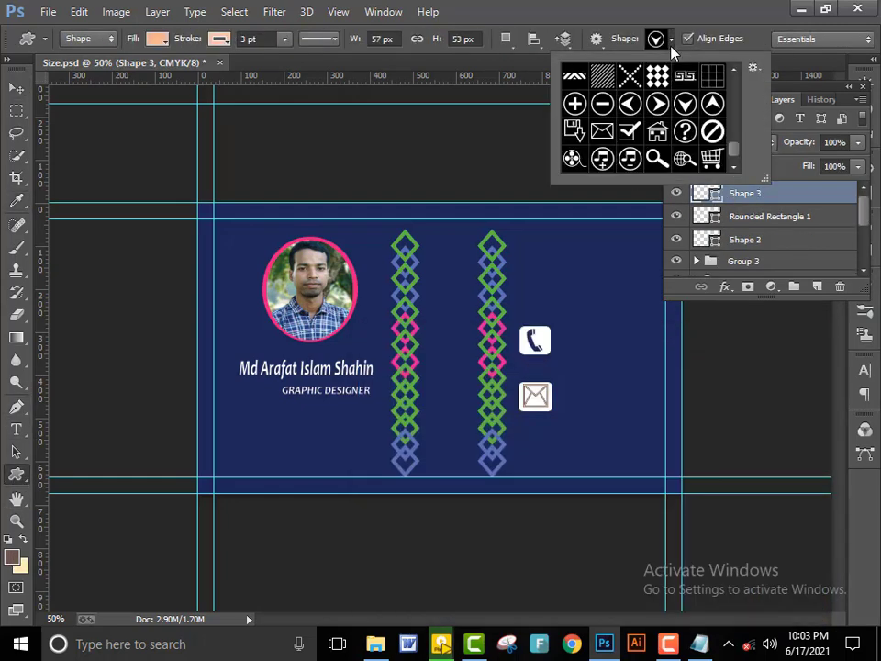
{"action": "left_click", "coordinate": [574, 331]}
{"action": "left_click_drag", "start_coordinate": [574, 330], "coordinate": [596, 364]}
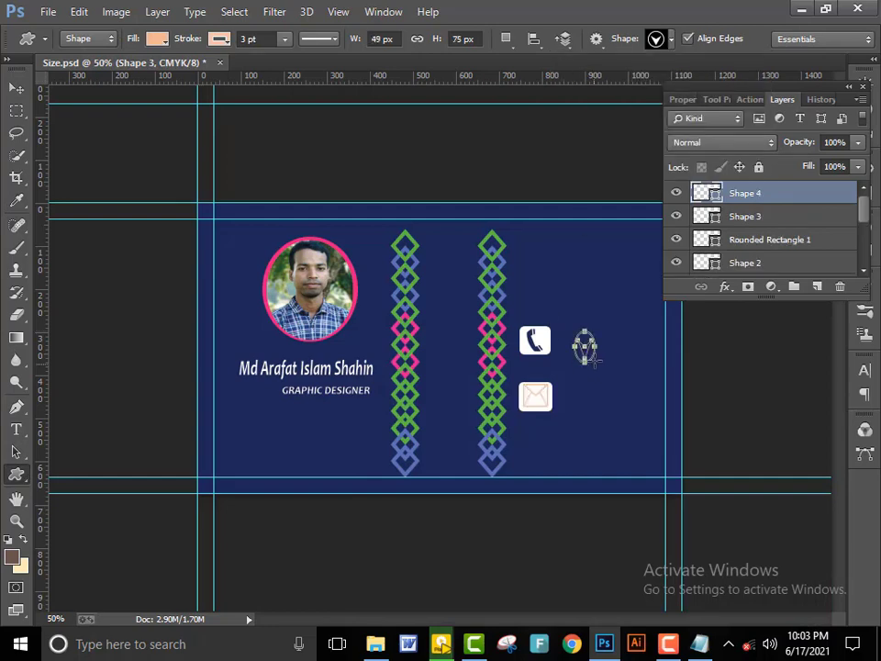
{"action": "left_click", "coordinate": [588, 349]}
{"action": "left_click", "coordinate": [385, 279]}
{"action": "left_click", "coordinate": [157, 39]}
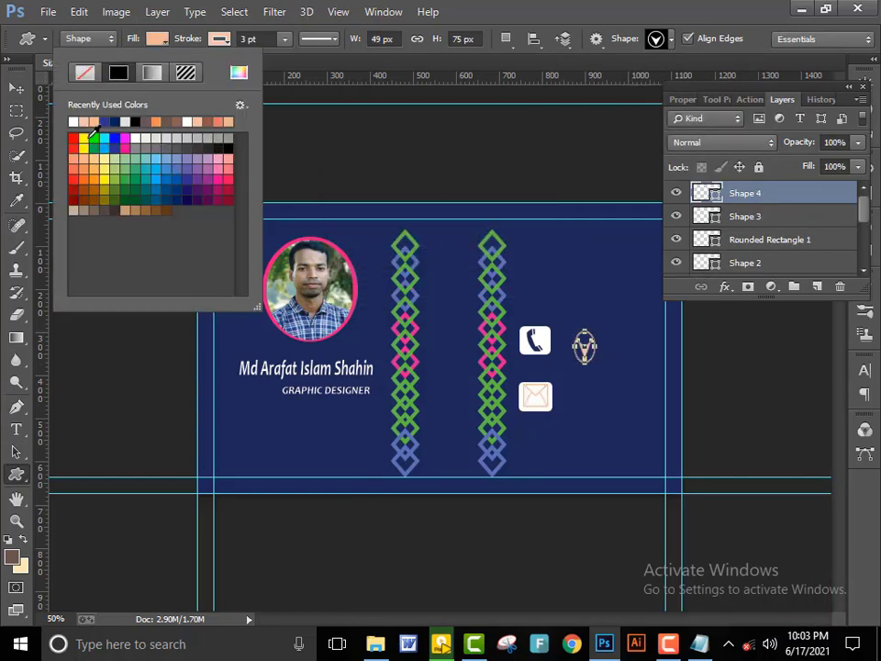
{"action": "left_click", "coordinate": [217, 40]}
{"action": "key", "text": "Escape"}
Move the chevron just below the phone icon and squash it to 72% height.
{"action": "key", "text": "v"}
{"action": "left_click_drag", "start_coordinate": [587, 361], "coordinate": [540, 389]}
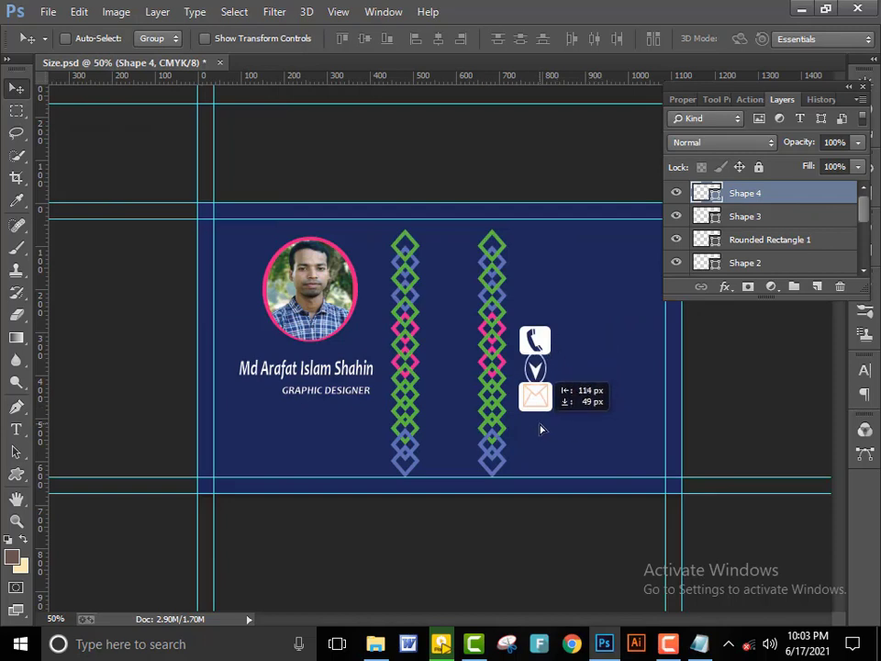
{"action": "key", "text": "ctrl+t"}
{"action": "left_click_drag", "start_coordinate": [554, 345], "coordinate": [554, 391]}
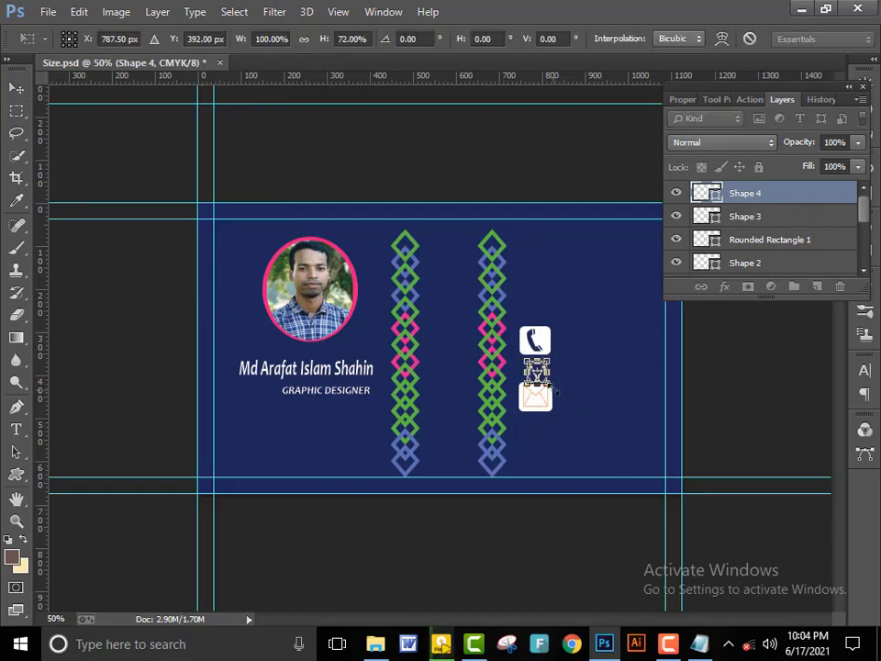
Apply the chevron resize, duplicate it below the envelope, and nudge the phone icon up.
{"action": "key", "text": "v"}
{"action": "left_click", "coordinate": [350, 254]}
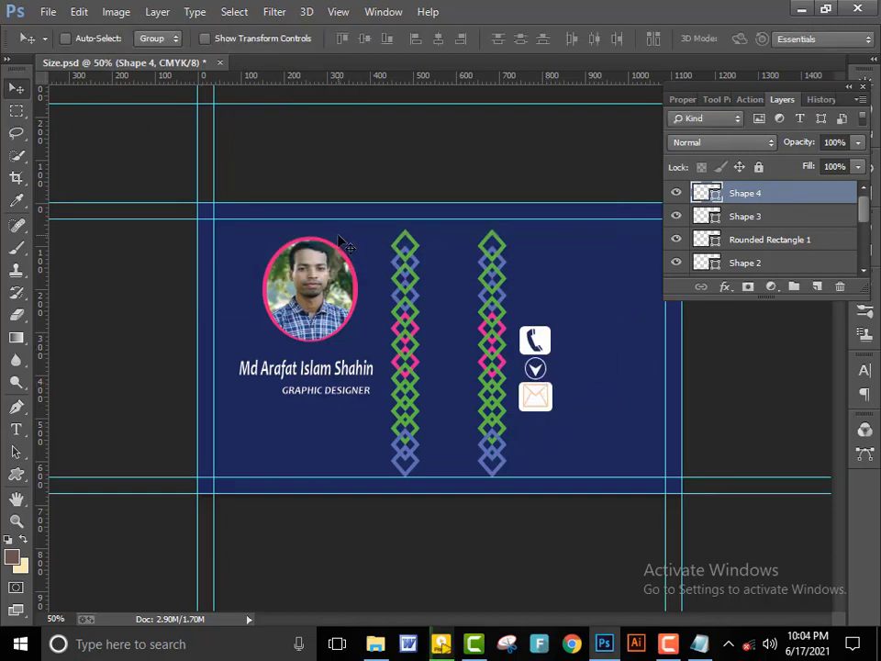
{"action": "left_click_drag", "start_coordinate": [535, 392], "coordinate": [535, 453]}
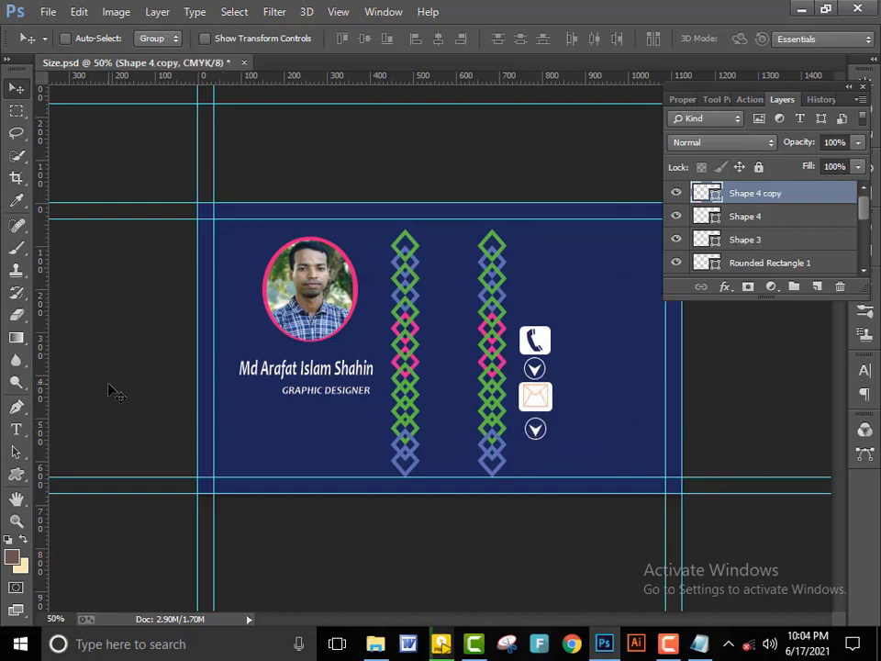
{"action": "scroll", "coordinate": [761, 220], "scroll_direction": "down", "scroll_amount": 2}
{"action": "left_click", "coordinate": [748, 239]}
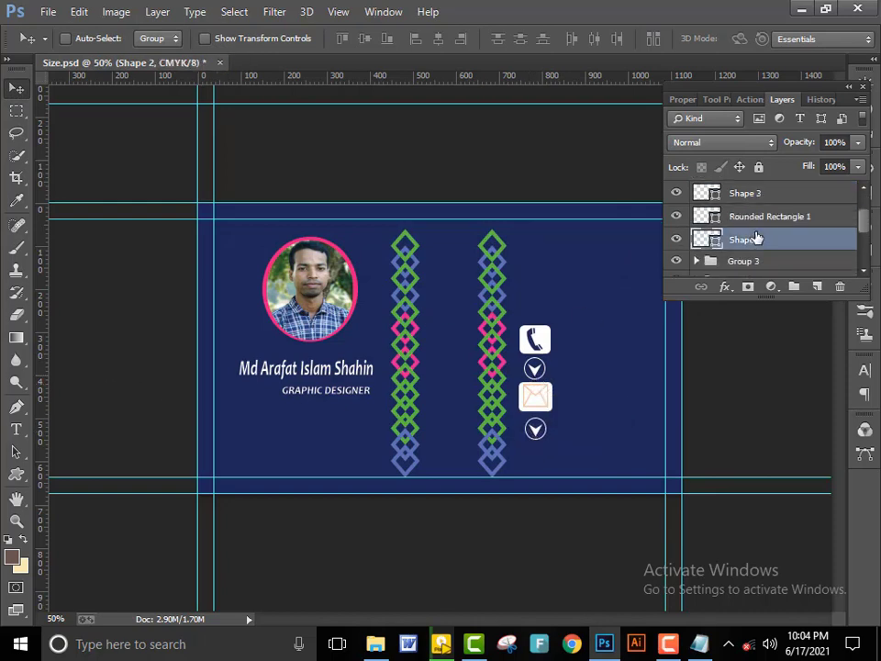
{"action": "key", "text": "shift+Up"}
{"action": "key", "text": "shift+Up"}
{"action": "key", "text": "shift+Up"}
Group the envelope icon (Shape 3) with Rounded Rectangle 1 as Group 4.
{"action": "left_click", "coordinate": [754, 220]}
{"action": "left_click", "coordinate": [750, 196]}
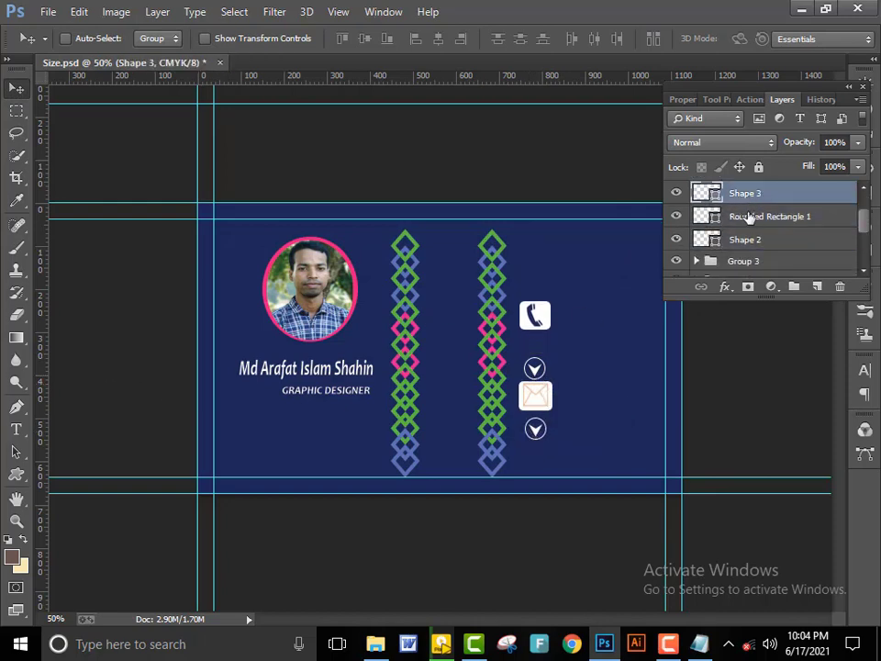
{"action": "left_click", "coordinate": [750, 217]}
{"action": "left_click", "coordinate": [676, 195]}
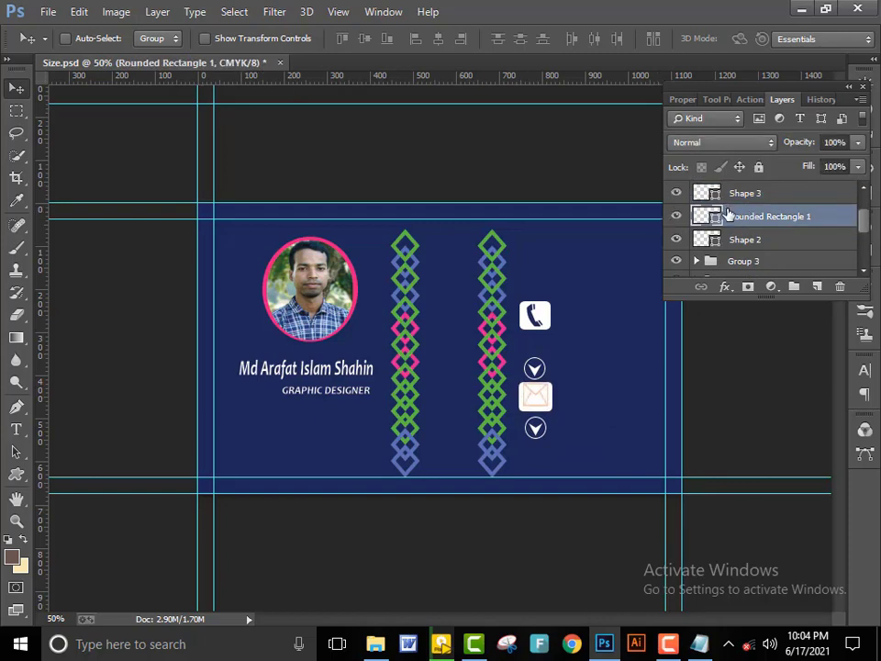
{"action": "left_click", "coordinate": [677, 215]}
{"action": "left_click", "coordinate": [676, 216]}
{"action": "left_click", "coordinate": [744, 194]}
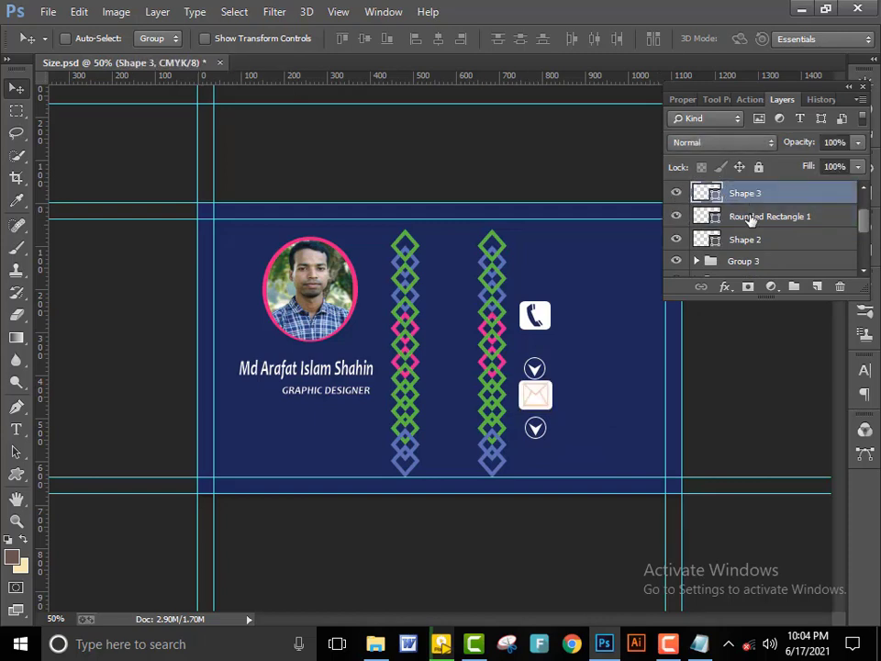
{"action": "left_click", "coordinate": [750, 218], "text": "shift"}
{"action": "key", "text": "ctrl+g"}
Nudge the envelope group and lower chevron upward to even the icon spacing.
{"action": "key", "text": "shift+Up"}
{"action": "key", "text": "shift+Up"}
{"action": "key", "text": "shift+Up"}
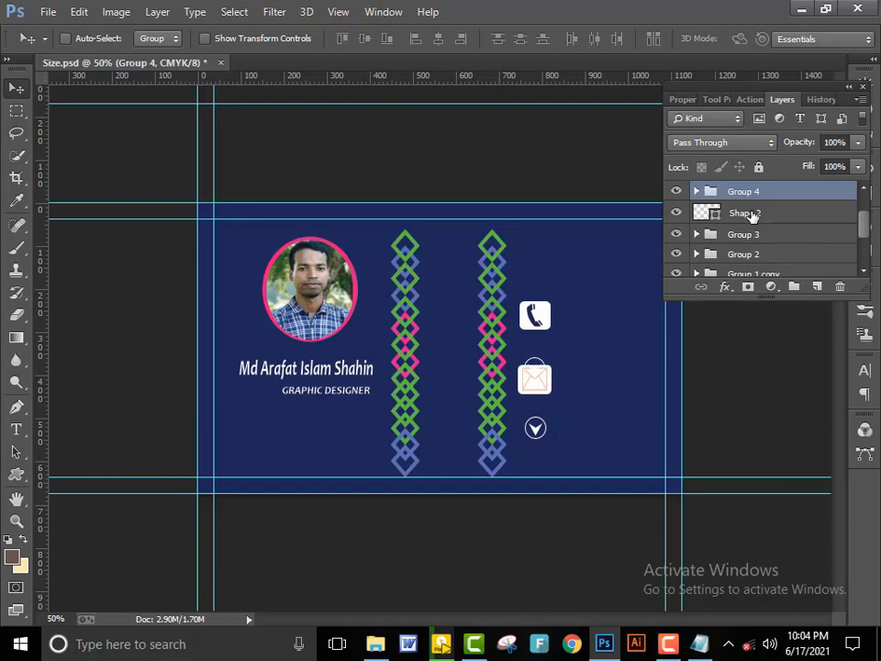
{"action": "scroll", "coordinate": [750, 214], "scroll_direction": "up", "scroll_amount": 2}
{"action": "left_click", "coordinate": [731, 216]}
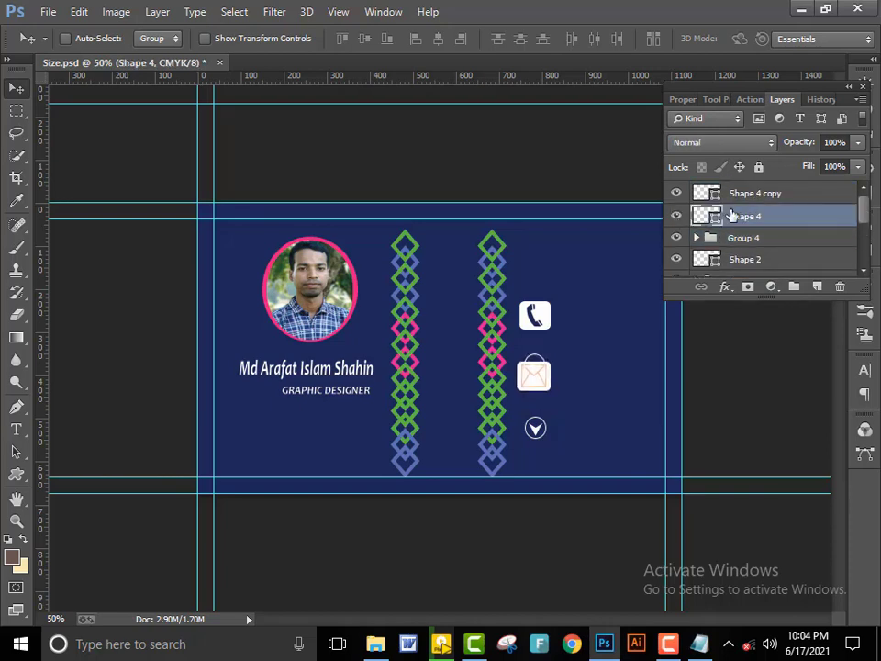
{"action": "left_click", "coordinate": [731, 237]}
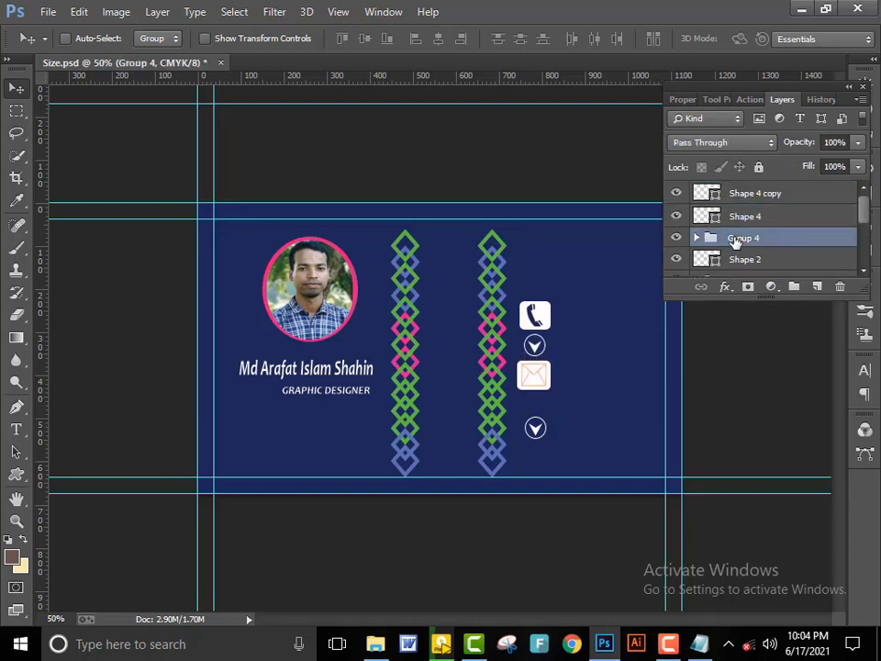
{"action": "left_click", "coordinate": [725, 194]}
{"action": "key", "text": "shift+Up"}
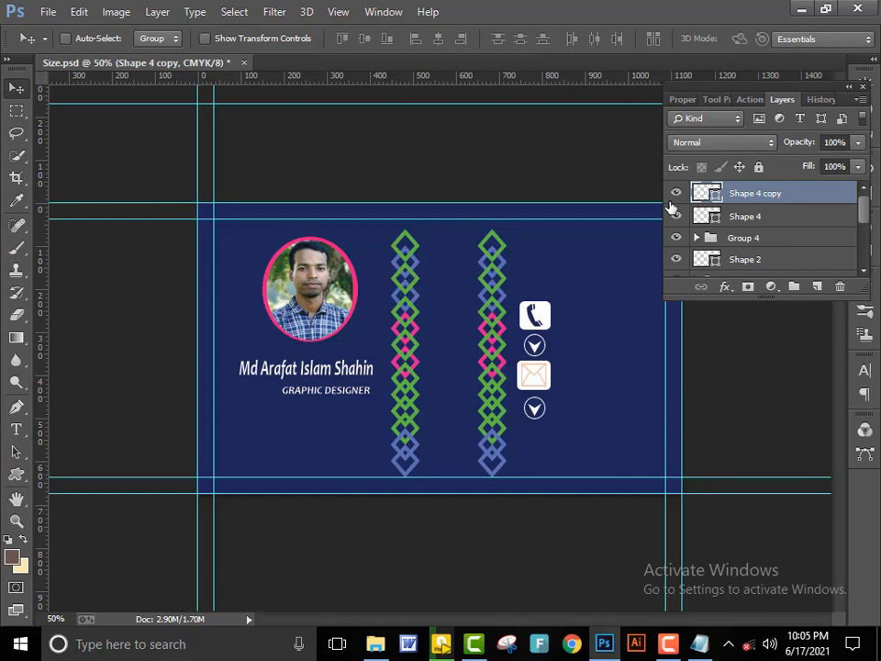
{"action": "left_click", "coordinate": [16, 474]}
Draw a white rounded box below the lower chevron.
{"action": "left_click", "coordinate": [657, 39]}
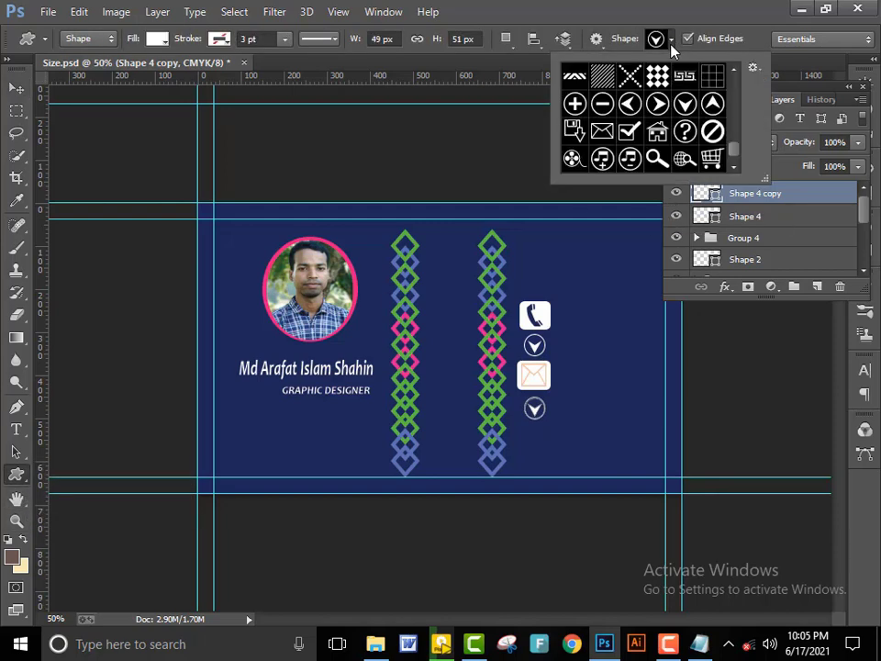
{"action": "right_click", "coordinate": [17, 474]}
{"action": "left_click", "coordinate": [64, 361]}
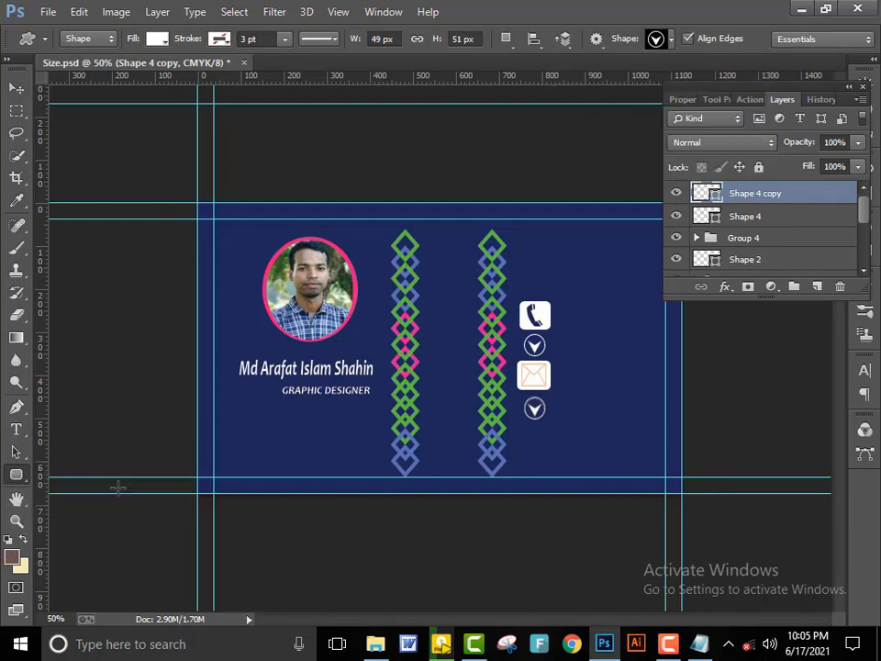
{"action": "mouse_move", "coordinate": [517, 420]}
{"action": "left_mouse_down"}
{"action": "mouse_move", "coordinate": [549, 449]}
{"action": "mouse_move", "coordinate": [549, 463]}
{"action": "left_mouse_up"}
{"action": "key", "text": "v"}
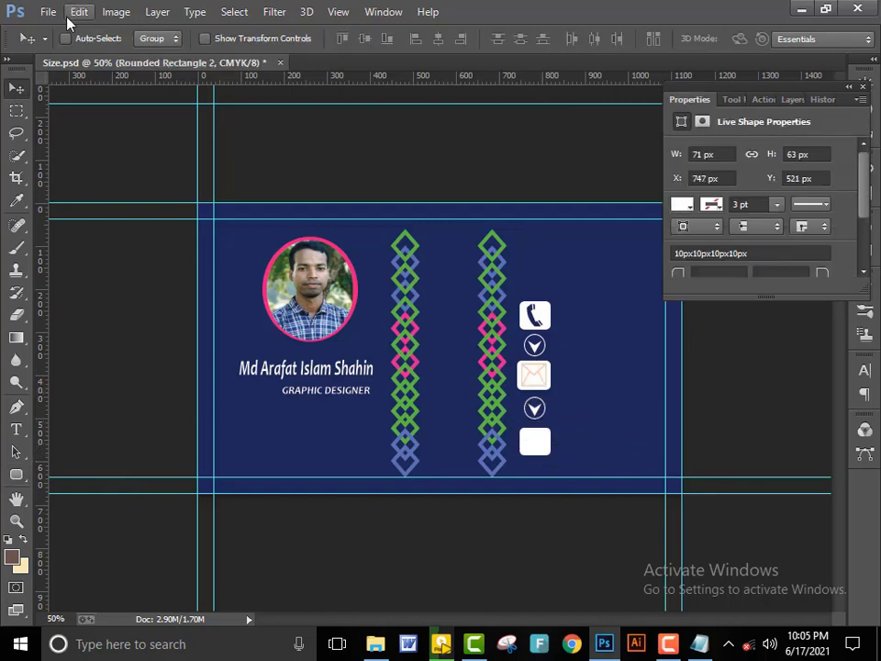
Draw the house custom shape inside the white box and fill it orange.
{"action": "right_click", "coordinate": [16, 475]}
{"action": "left_click", "coordinate": [98, 565]}
{"action": "left_click", "coordinate": [671, 40]}
{"action": "double_click", "coordinate": [684, 131]}
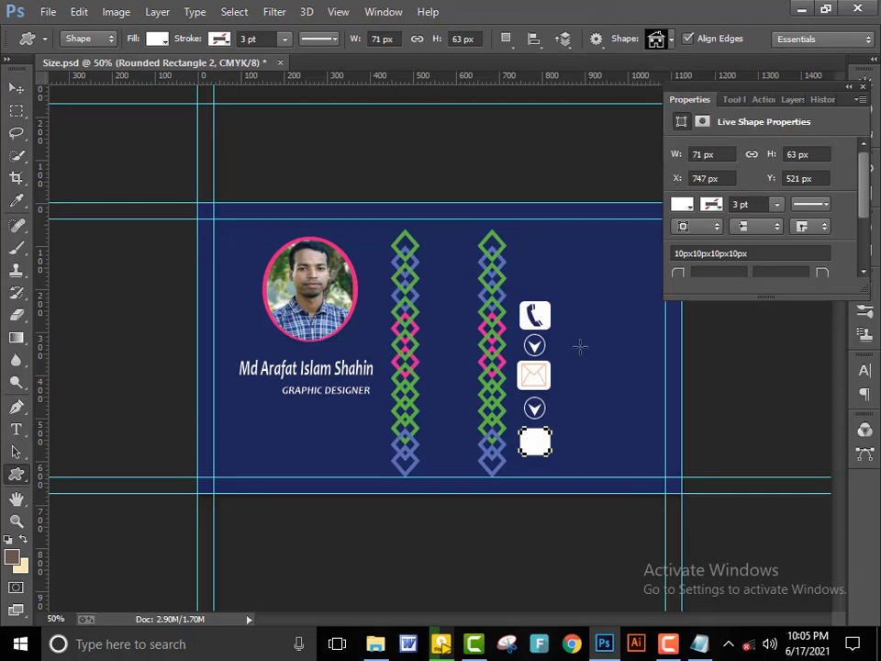
{"action": "left_click_drag", "start_coordinate": [547, 429], "coordinate": [521, 456]}
{"action": "left_click", "coordinate": [170, 39]}
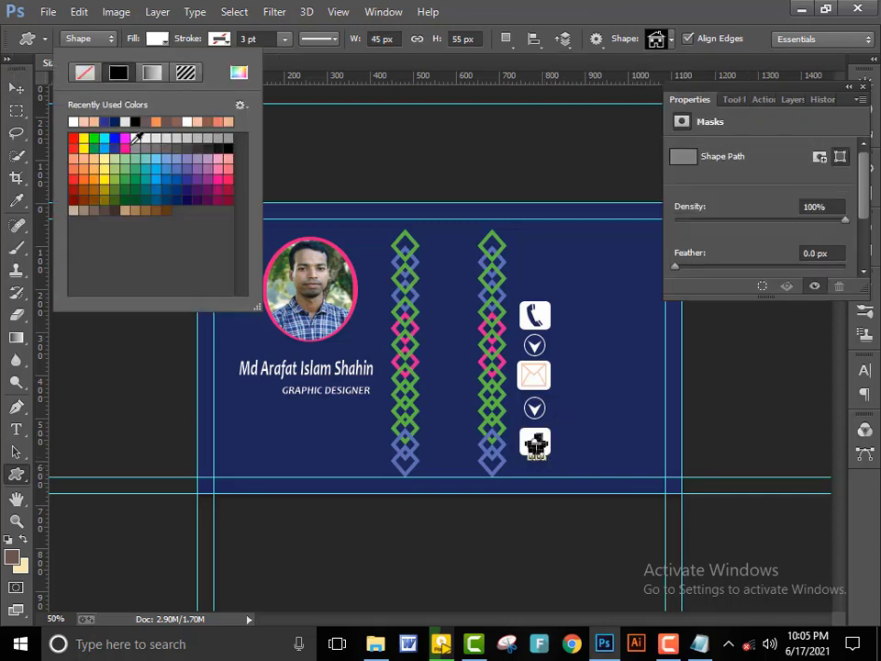
{"action": "left_click", "coordinate": [125, 139]}
{"action": "left_click", "coordinate": [95, 169]}
Resize the house icon to fit inside the white box and apply the transform.
{"action": "left_click", "coordinate": [16, 89]}
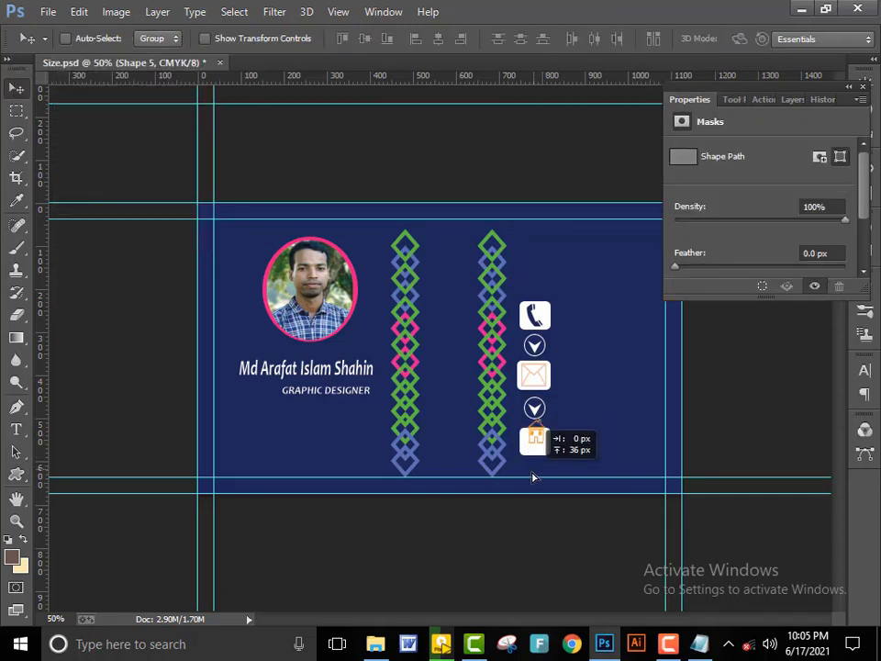
{"action": "key", "text": "ctrl+t"}
{"action": "left_click_drag", "start_coordinate": [550, 455], "coordinate": [552, 457]}
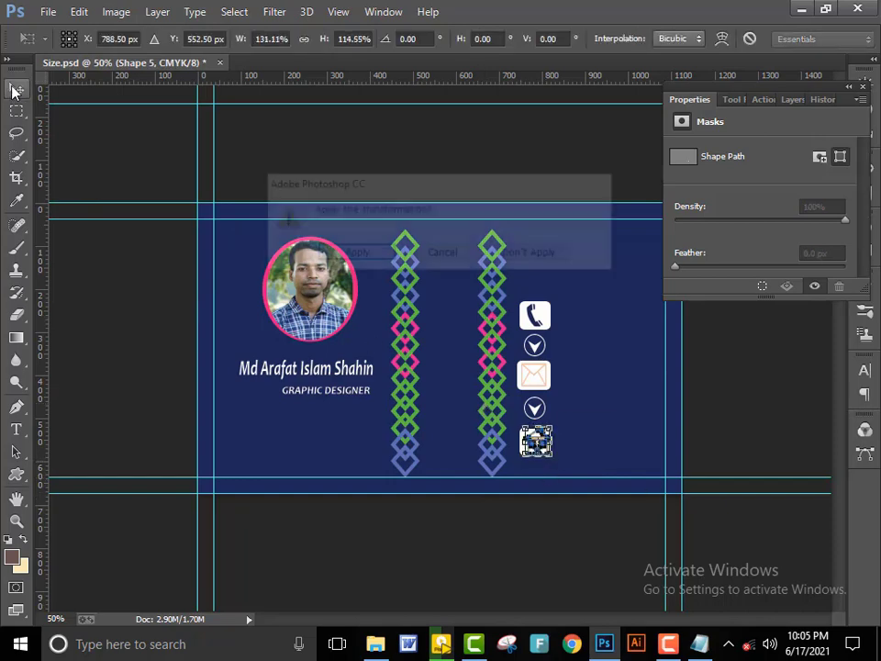
{"action": "key", "text": "Return"}
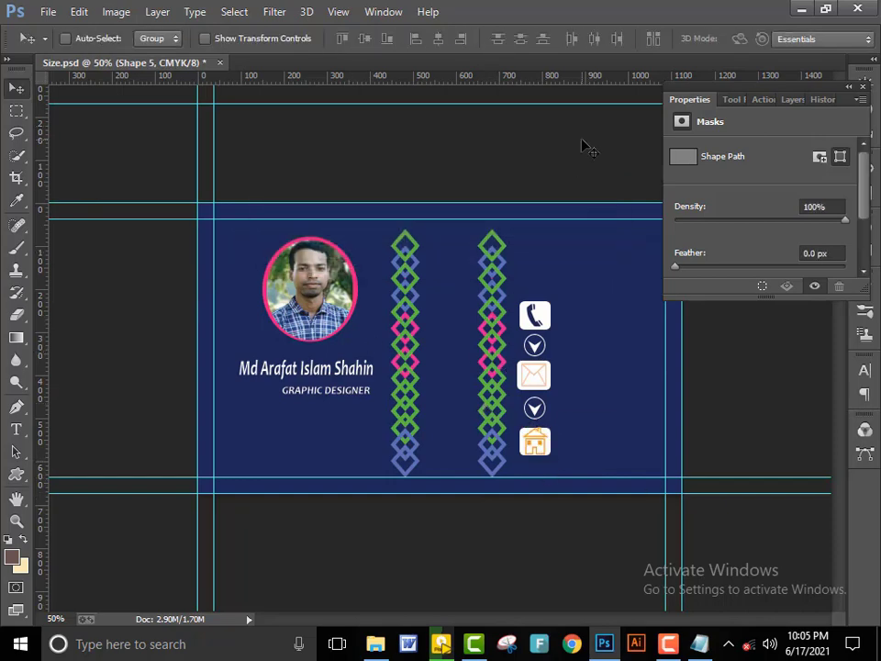
{"action": "key", "text": "ctrl+t"}
{"action": "left_click_drag", "start_coordinate": [550, 424], "coordinate": [548, 428]}
{"action": "left_click", "coordinate": [16, 89]}
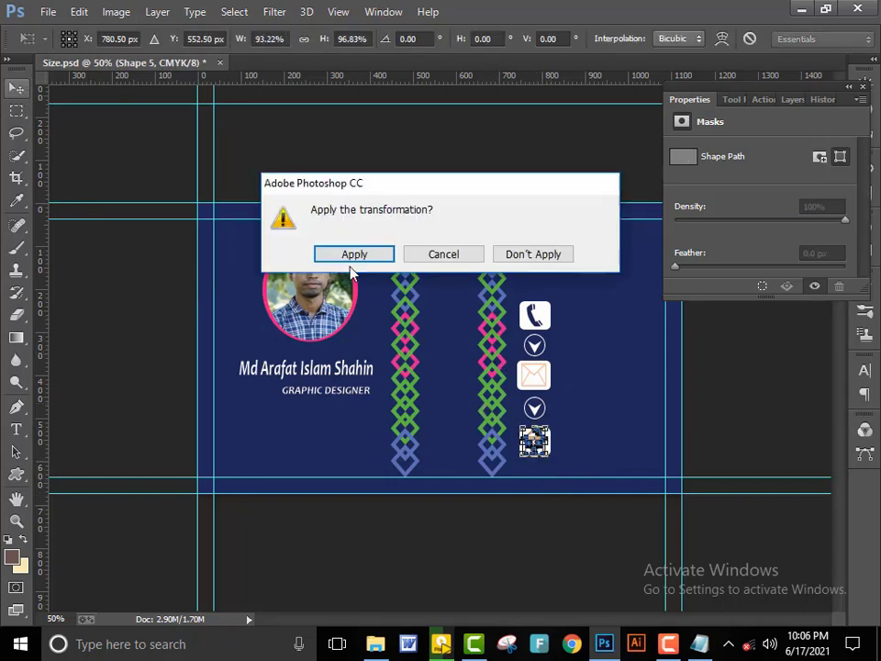
{"action": "left_click", "coordinate": [321, 255]}
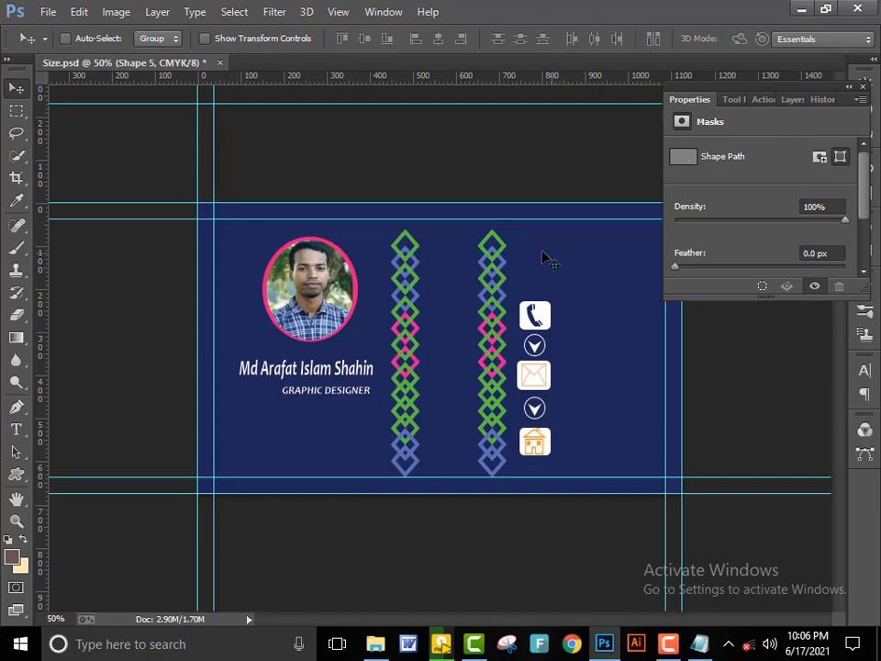
Group the house icon layer with its white tile.
{"action": "left_click", "coordinate": [786, 99]}
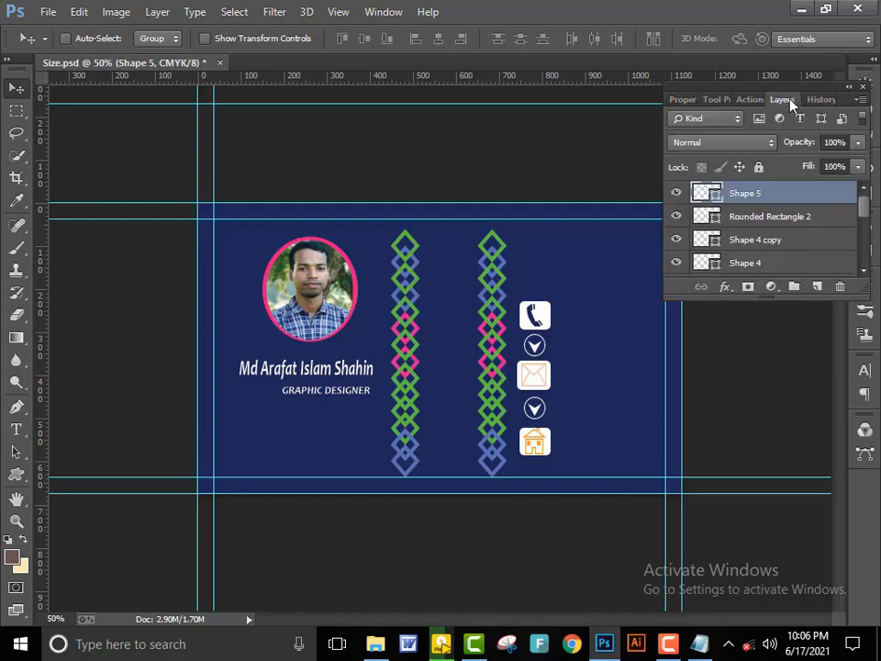
{"action": "left_click", "coordinate": [743, 215]}
{"action": "left_click", "coordinate": [746, 194], "text": "shift"}
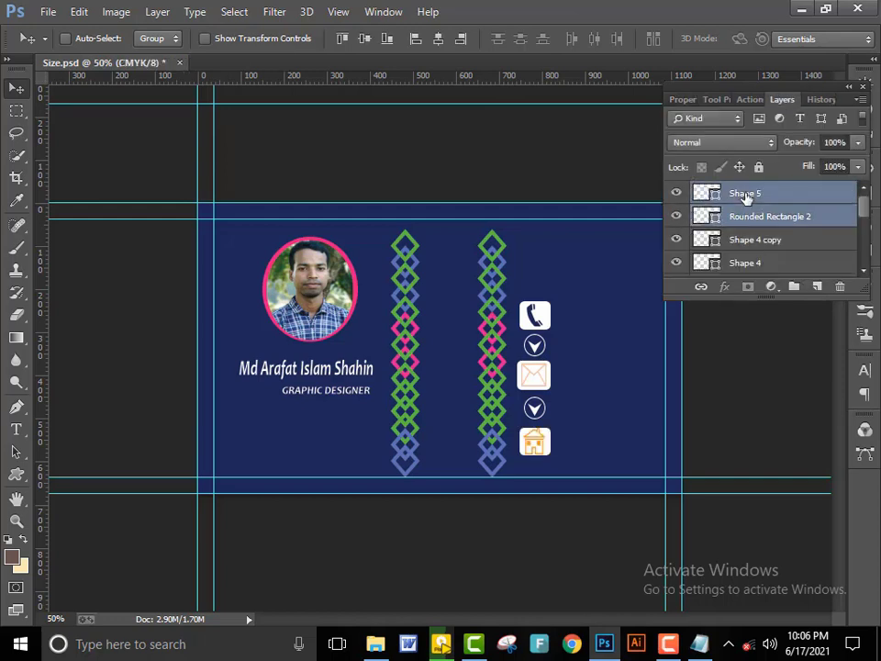
{"action": "key", "text": "ctrl+g"}
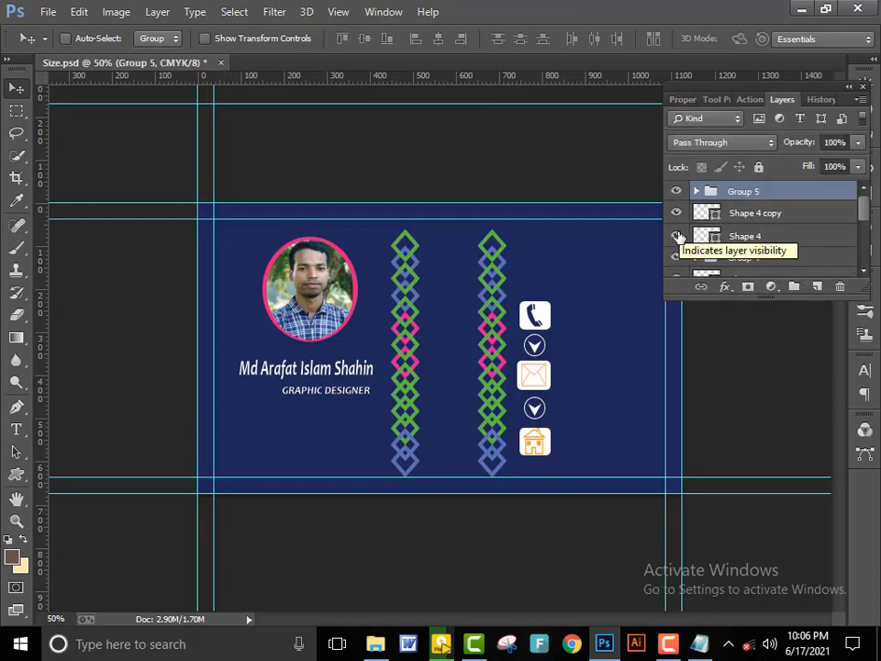
Nudge the phone icon upward.
{"action": "scroll", "coordinate": [678, 239], "scroll_direction": "down", "scroll_amount": 1}
{"action": "left_click", "coordinate": [745, 239]}
{"action": "key", "text": "shift+Up"}
{"action": "key", "text": "shift+Up"}
{"action": "key", "text": "shift+Up"}
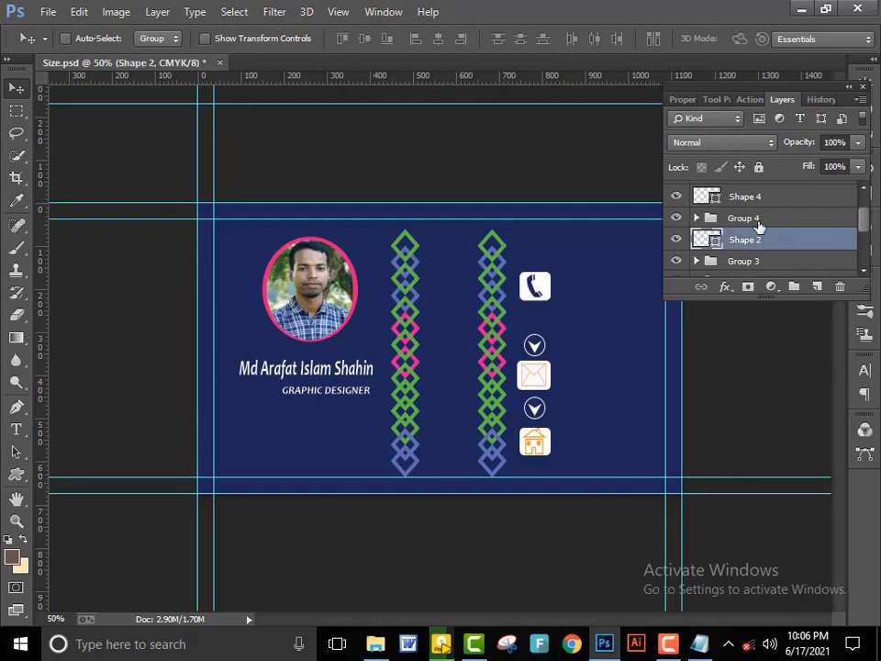
{"action": "key", "text": "shift+Up"}
{"action": "key", "text": "shift+Up"}
{"action": "key", "text": "shift+Up"}
{"action": "key", "text": "shift+Down"}
{"action": "key", "text": "shift+Down"}
{"action": "key", "text": "shift+Down"}
{"action": "key", "text": "shift+Up"}
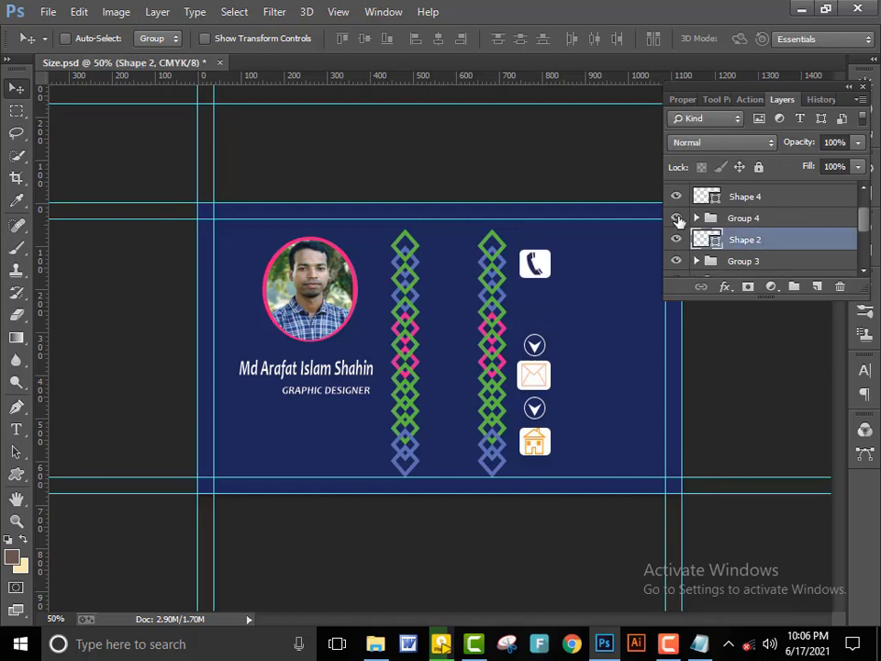
Nudge the upper arrow, mail and house icons upward.
{"action": "left_click", "coordinate": [711, 195]}
{"action": "key", "text": "shift+Up"}
{"action": "key", "text": "shift+Up"}
{"action": "key", "text": "shift+Up"}
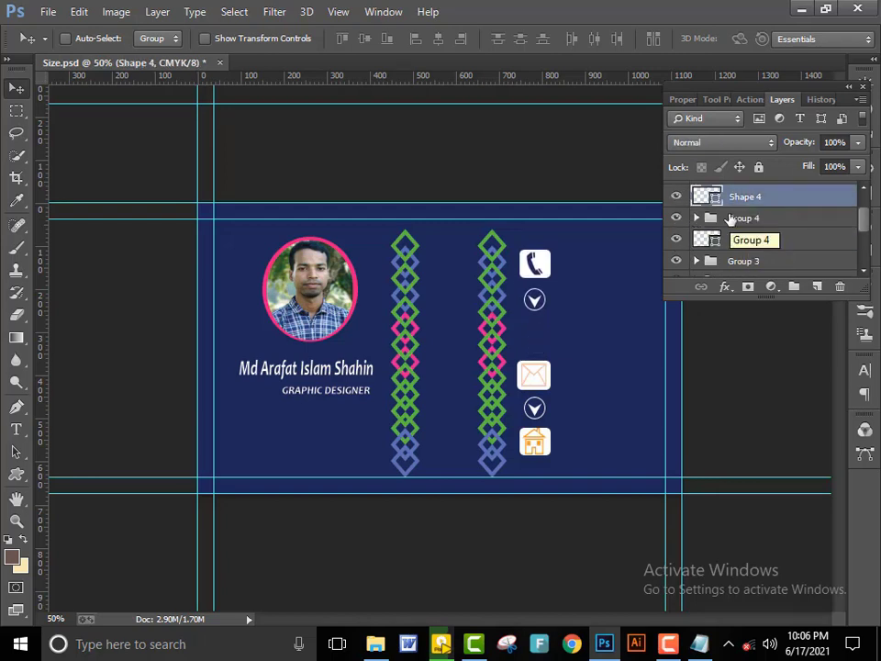
{"action": "left_click", "coordinate": [731, 218]}
{"action": "key", "text": "shift+Up"}
{"action": "key", "text": "shift+Up"}
{"action": "key", "text": "shift+Up"}
{"action": "key", "text": "shift+Up"}
{"action": "key", "text": "shift+Up"}
{"action": "key", "text": "shift+Up"}
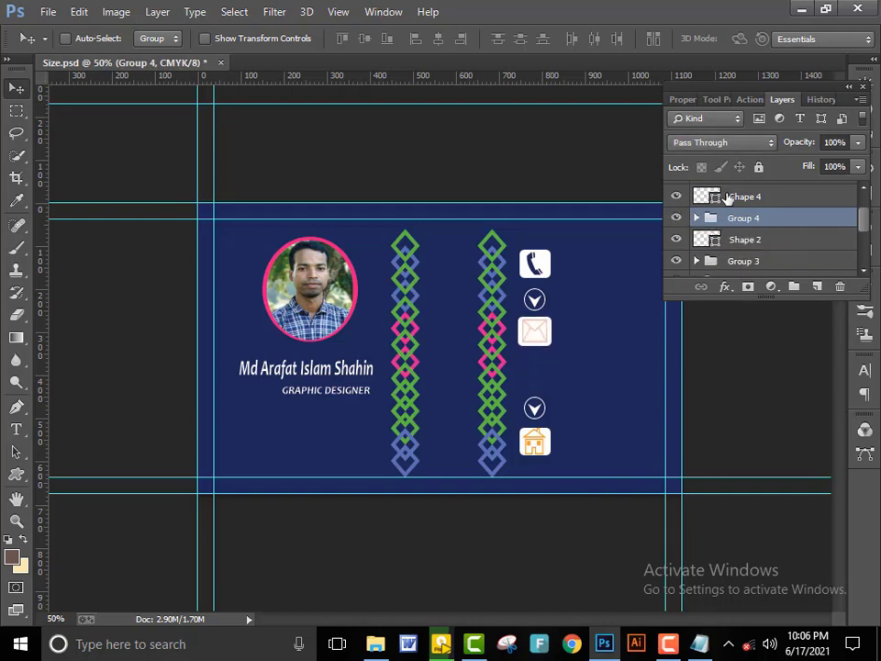
{"action": "left_click", "coordinate": [716, 197]}
{"action": "scroll", "coordinate": [680, 243], "scroll_direction": "up", "scroll_amount": 1}
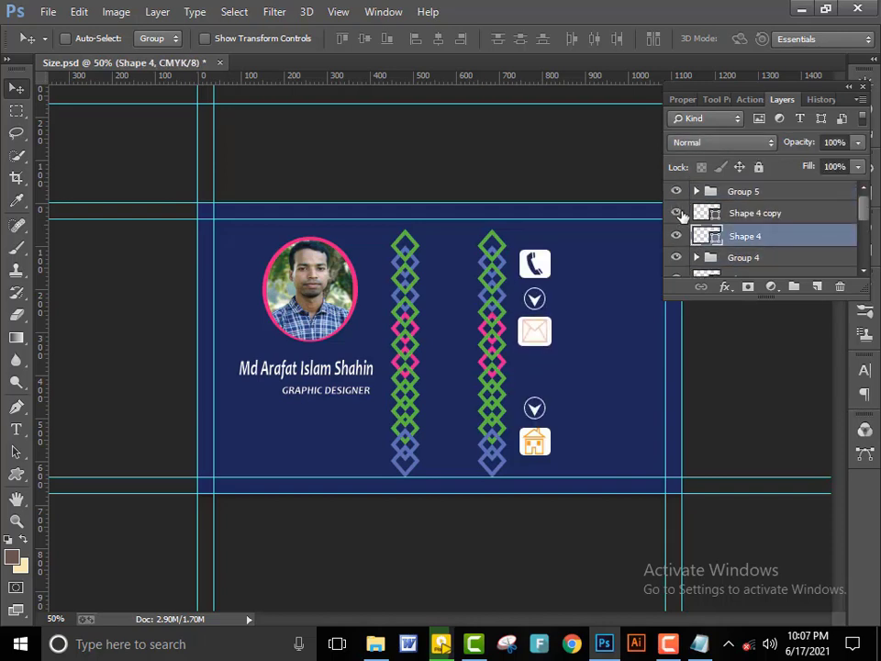
{"action": "left_click", "coordinate": [722, 214]}
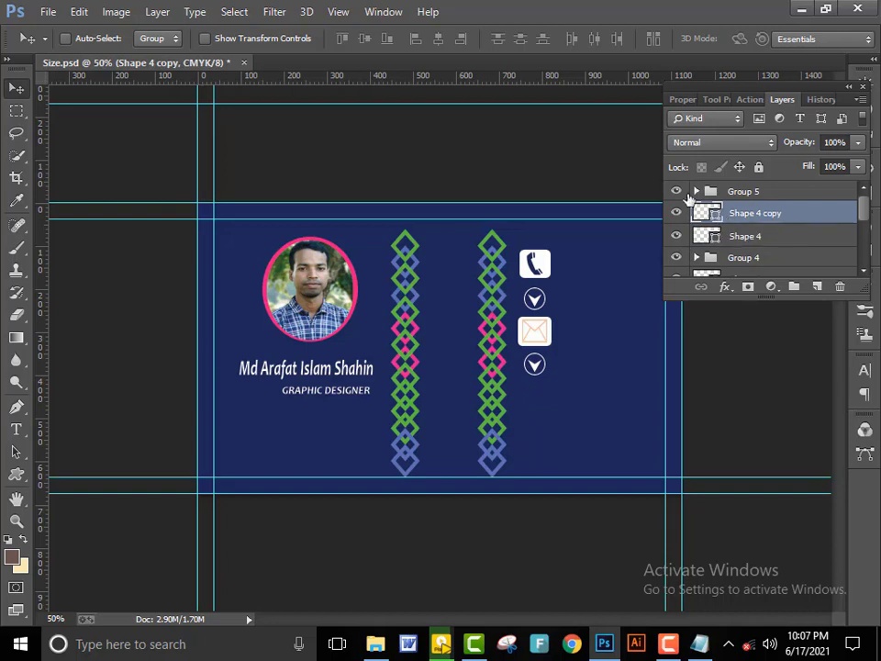
{"action": "left_click", "coordinate": [724, 190]}
{"action": "key", "text": "shift+Up"}
{"action": "key", "text": "shift+Up"}
{"action": "key", "text": "shift+Up"}
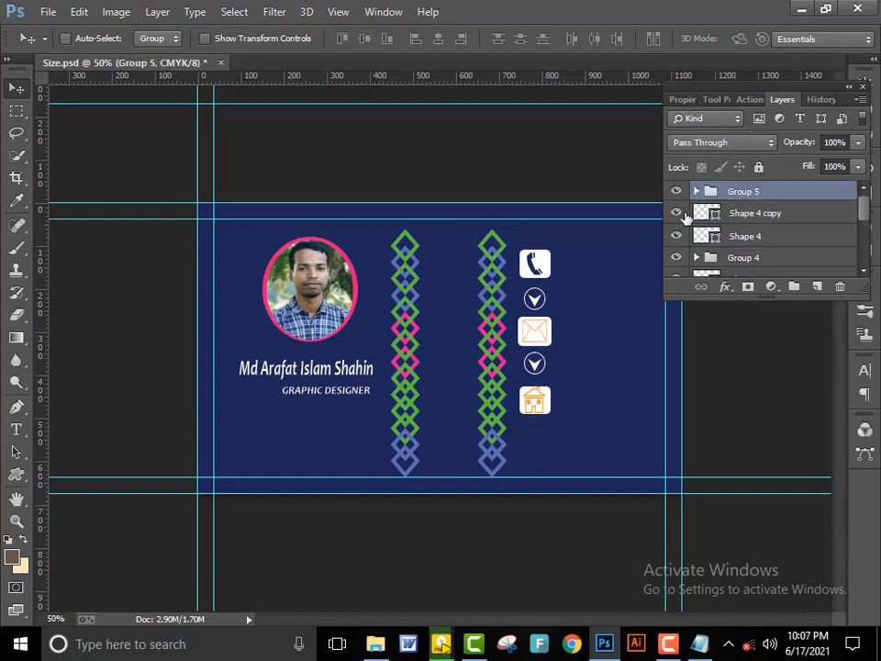
{"action": "left_click", "coordinate": [736, 214]}
Copy the arrow below the house icon and nudge the mail icon up.
{"action": "left_click_drag", "start_coordinate": [550, 369], "coordinate": [550, 439]}
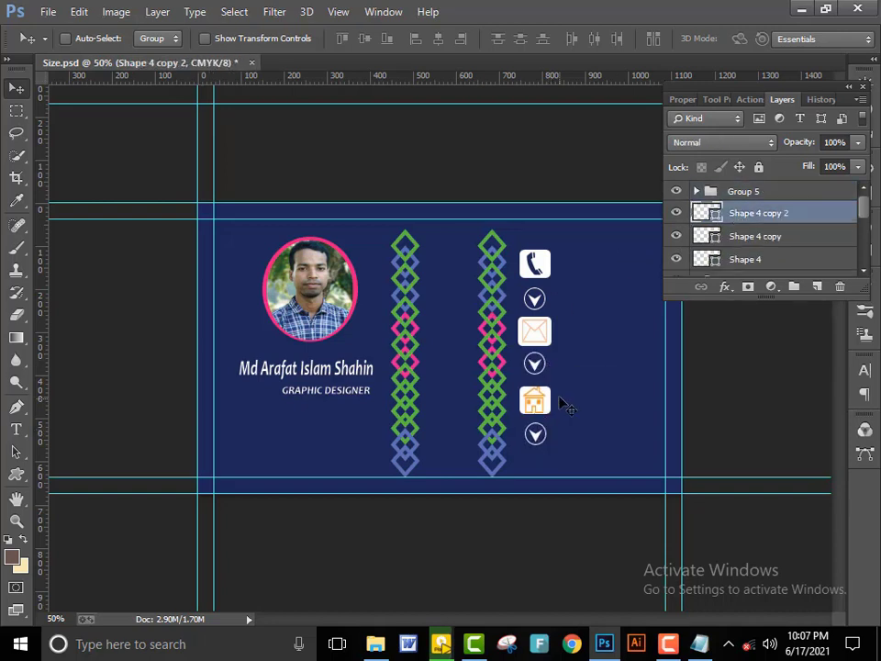
{"action": "scroll", "coordinate": [717, 237], "scroll_direction": "down", "scroll_amount": 1}
{"action": "scroll", "coordinate": [725, 240], "scroll_direction": "down", "scroll_amount": 2}
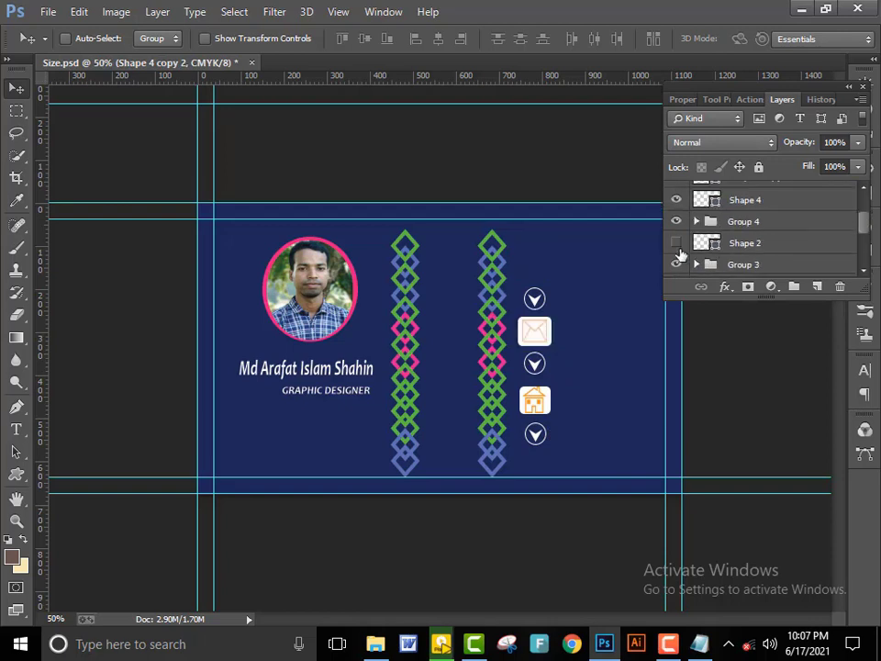
{"action": "left_click", "coordinate": [738, 243]}
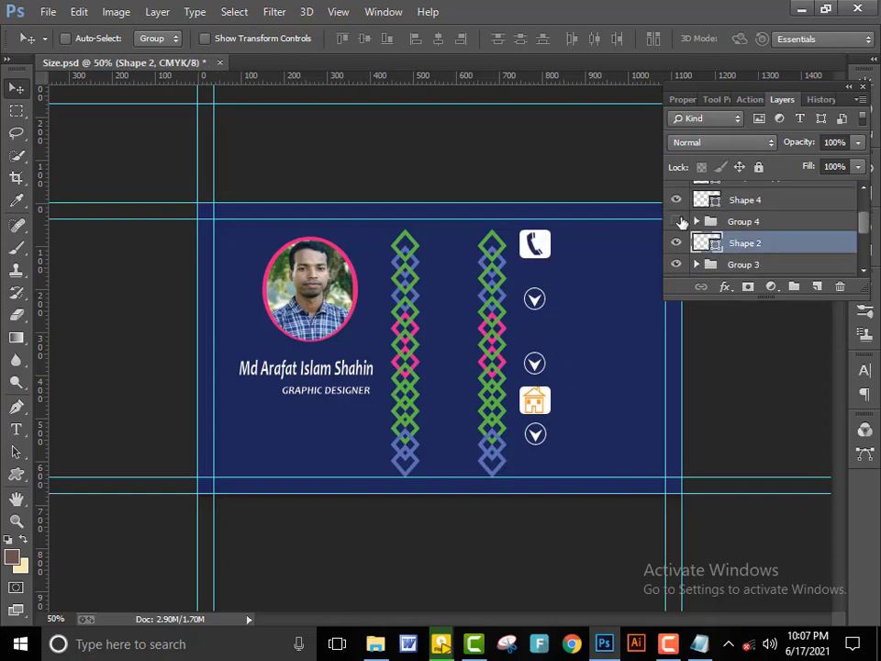
{"action": "left_click", "coordinate": [722, 200]}
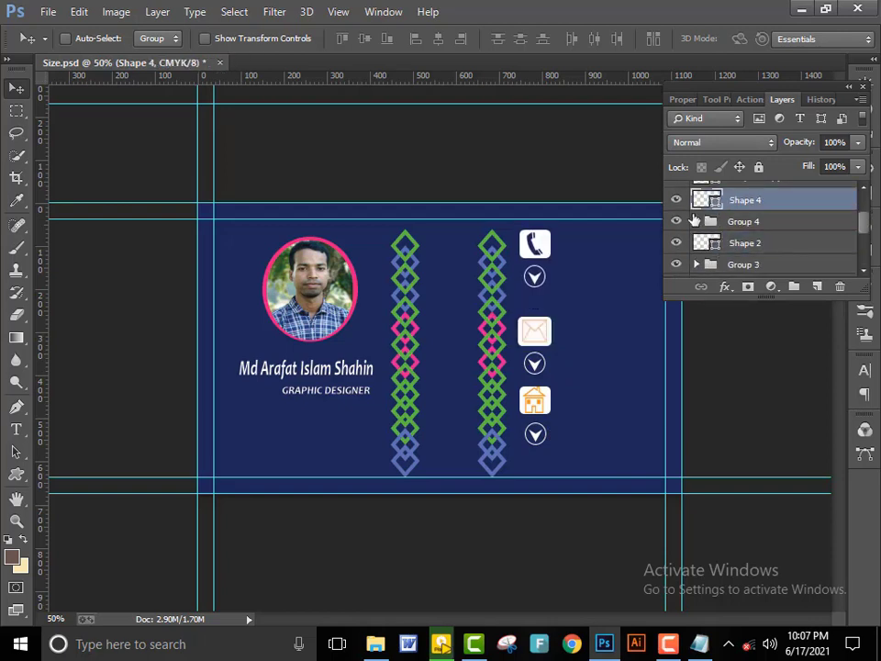
{"action": "left_click", "coordinate": [721, 222]}
{"action": "key", "text": "shift+Up"}
{"action": "key", "text": "shift+Up"}
{"action": "key", "text": "shift+Up"}
Toggle the upper arrow's visibility to check it and select the middle arrow.
{"action": "scroll", "coordinate": [721, 222], "scroll_direction": "up", "scroll_amount": 2}
{"action": "left_click", "coordinate": [680, 238]}
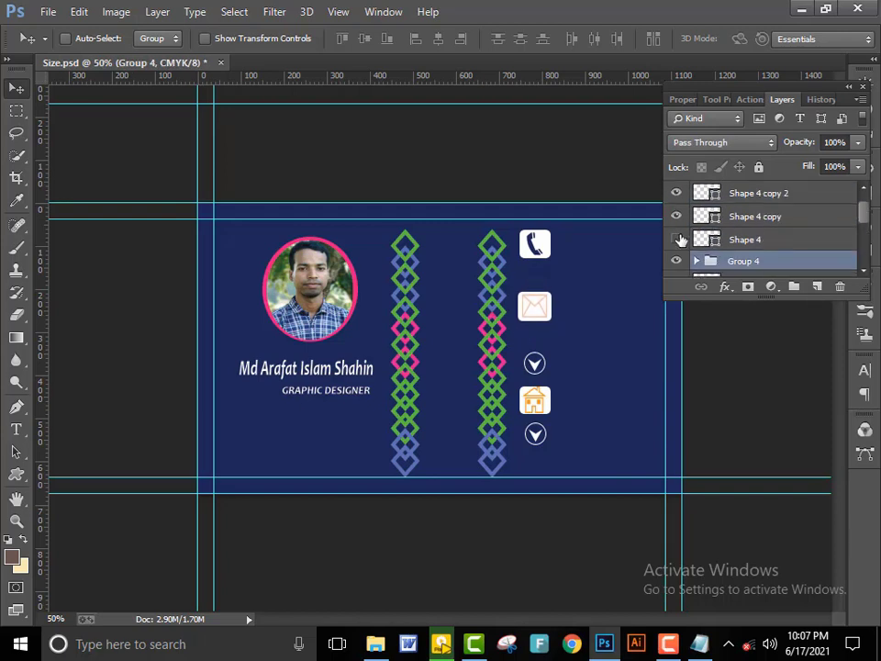
{"action": "left_click", "coordinate": [680, 239]}
{"action": "left_click", "coordinate": [725, 217]}
{"action": "scroll", "coordinate": [723, 222], "scroll_direction": "up", "scroll_amount": 1}
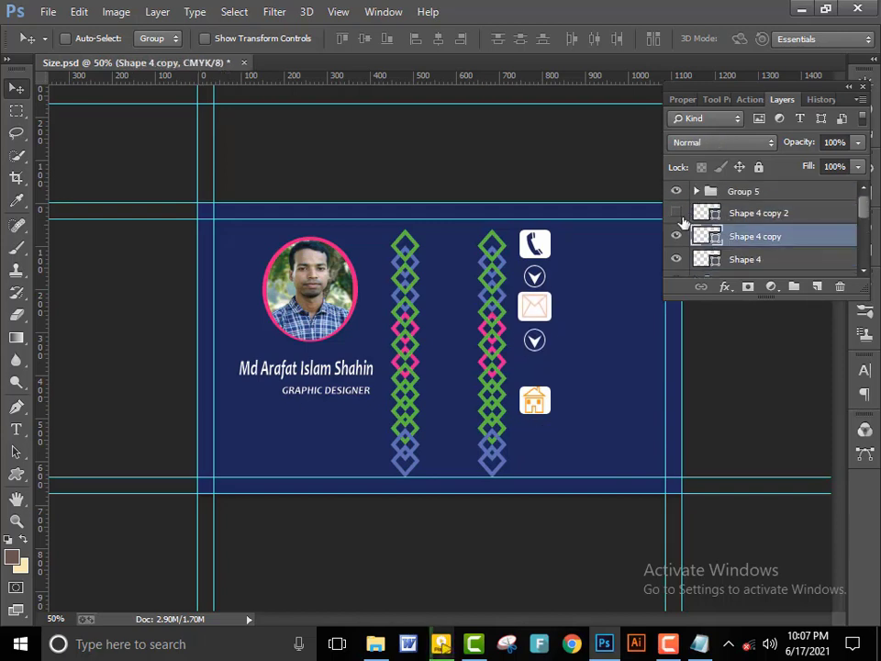
{"action": "scroll", "coordinate": [723, 222], "scroll_direction": "up", "scroll_amount": 2}
{"action": "scroll", "coordinate": [722, 222], "scroll_direction": "down", "scroll_amount": 3}
{"action": "scroll", "coordinate": [723, 222], "scroll_direction": "down", "scroll_amount": 2}
Select the mail icon group, then group the house icon with its tile.
{"action": "left_click", "coordinate": [712, 214]}
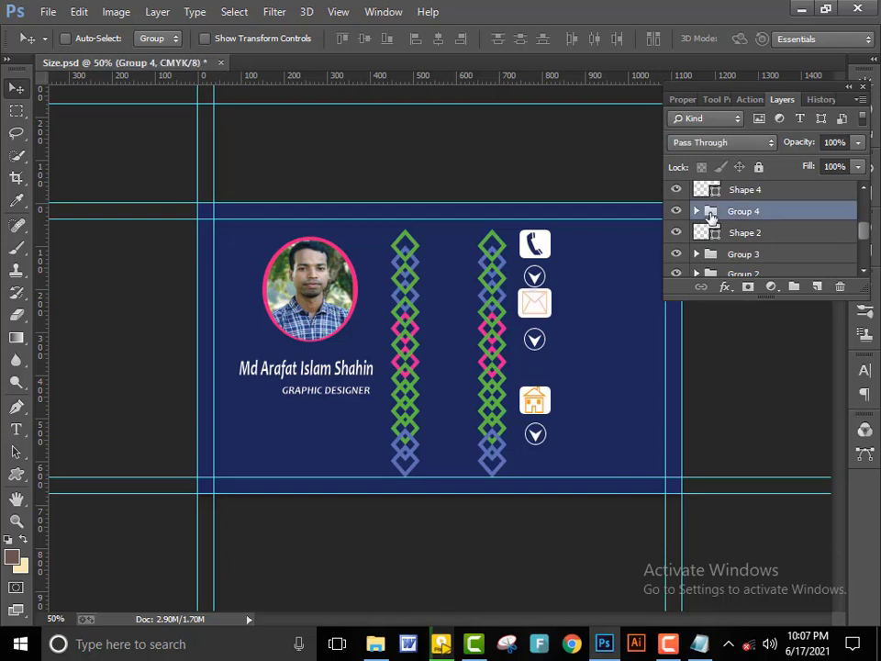
{"action": "scroll", "coordinate": [712, 214], "scroll_direction": "down", "scroll_amount": 1}
{"action": "left_click", "coordinate": [679, 255]}
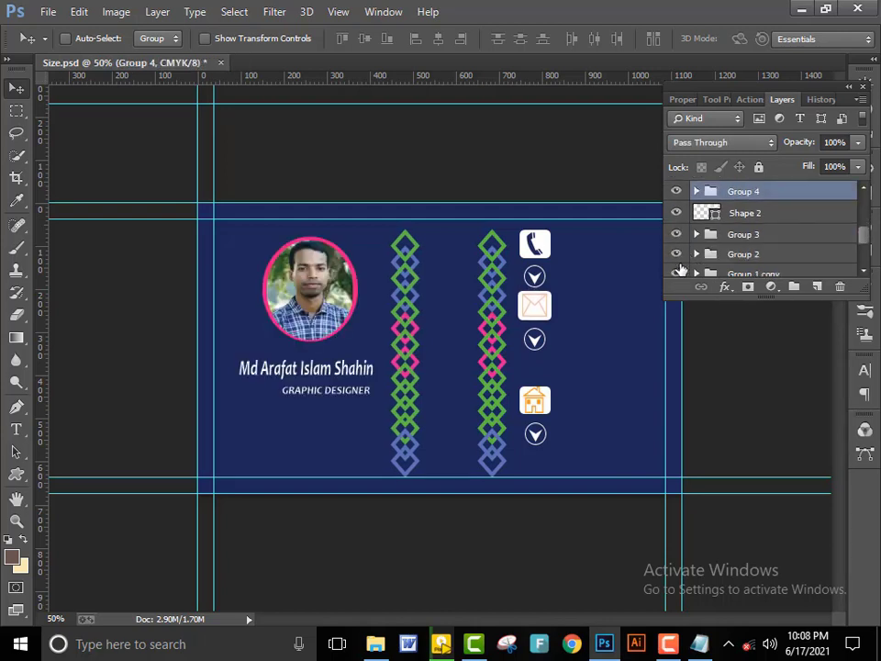
{"action": "scroll", "coordinate": [679, 230], "scroll_direction": "up", "scroll_amount": 2}
{"action": "scroll", "coordinate": [680, 193], "scroll_direction": "up", "scroll_amount": 2}
{"action": "scroll", "coordinate": [677, 209], "scroll_direction": "up", "scroll_amount": 1}
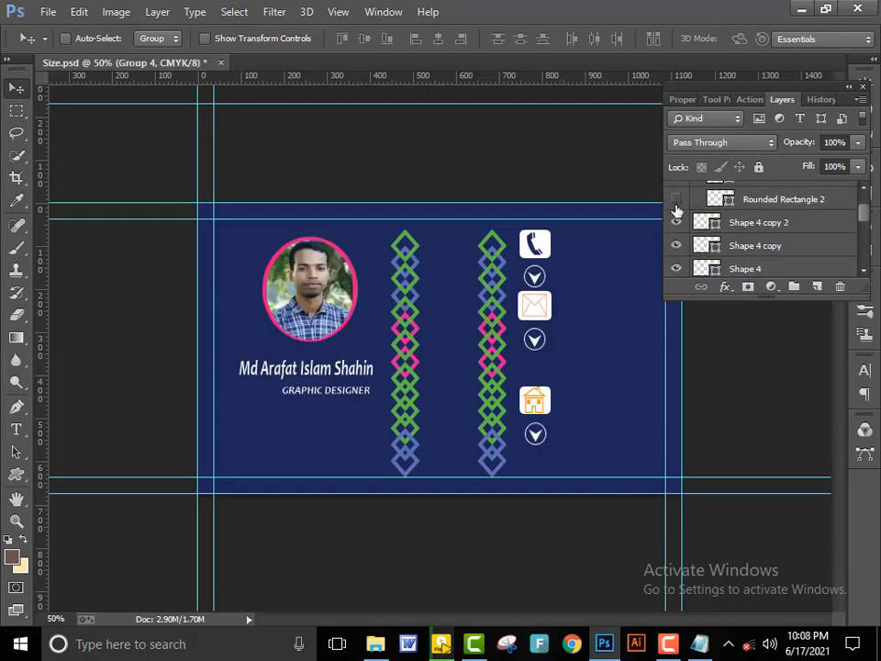
{"action": "scroll", "coordinate": [676, 215], "scroll_direction": "up", "scroll_amount": 1}
{"action": "left_click", "coordinate": [761, 218]}
{"action": "left_click", "coordinate": [766, 197], "text": "shift"}
{"action": "left_click", "coordinate": [796, 288]}
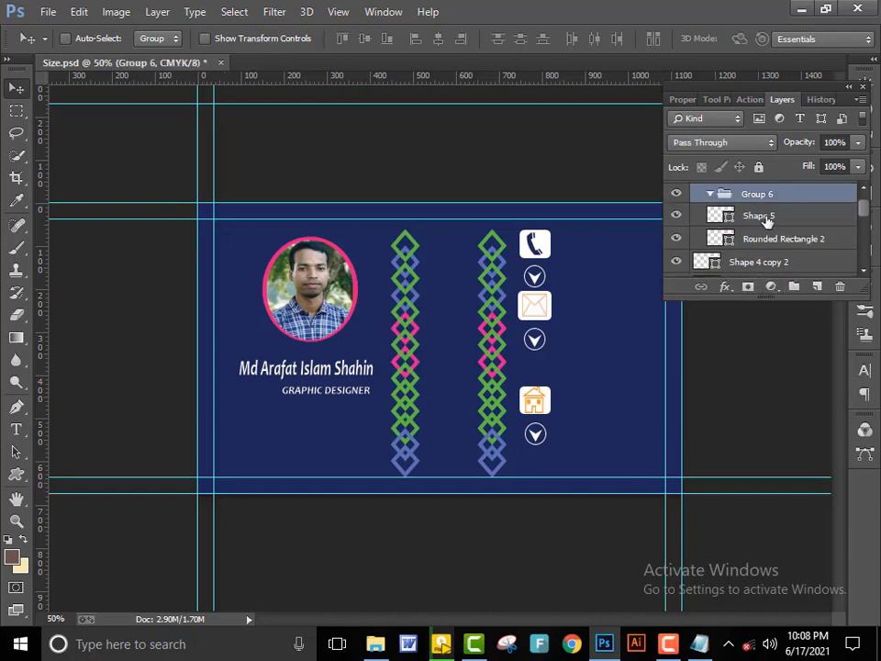
Duplicate the house tile, hide the copy, and select the lower arrow icons.
{"action": "left_click", "coordinate": [766, 218]}
{"action": "left_click", "coordinate": [757, 240], "text": "shift"}
{"action": "left_click_drag", "start_coordinate": [757, 240], "coordinate": [757, 220]}
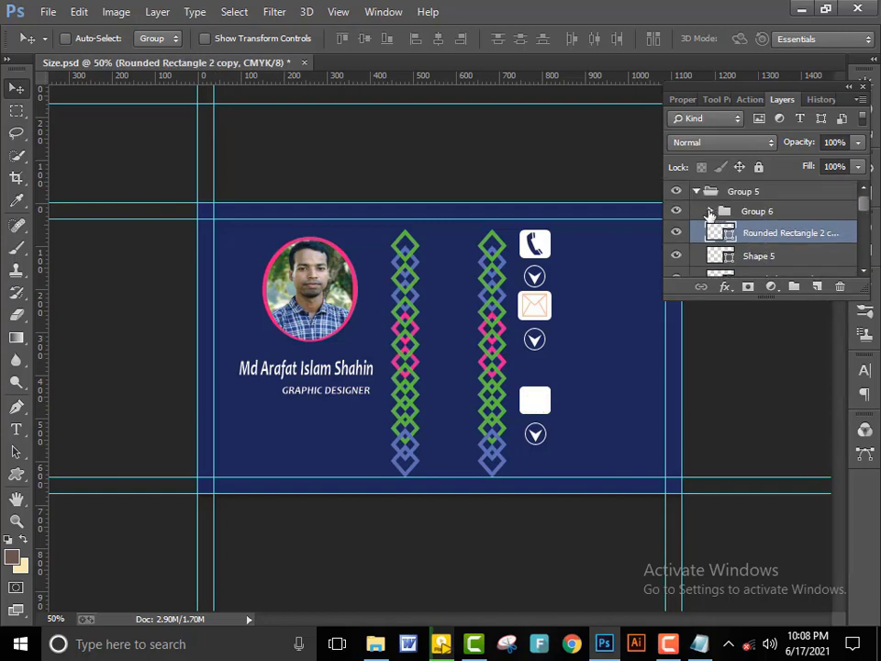
{"action": "left_click", "coordinate": [675, 233]}
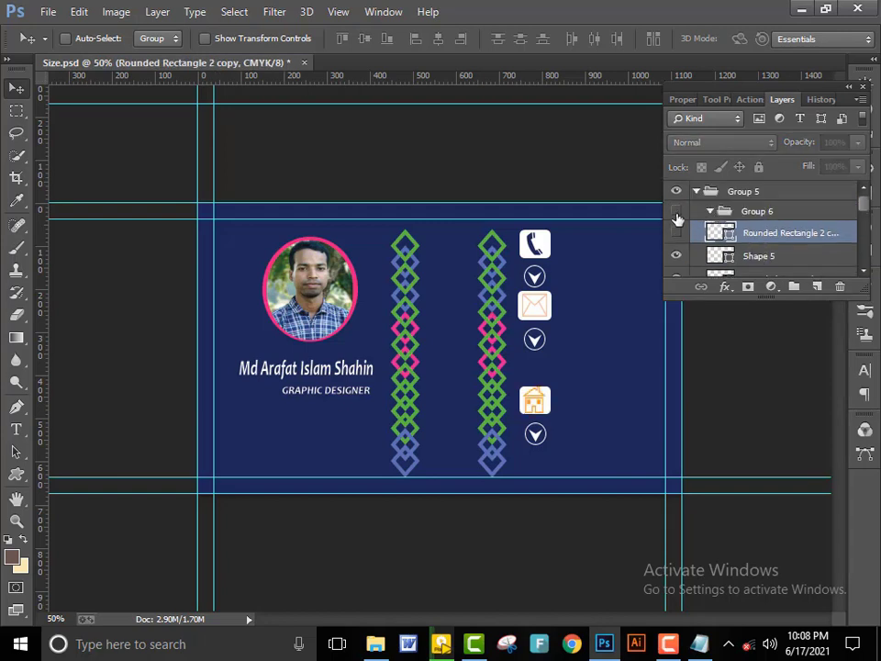
{"action": "scroll", "coordinate": [684, 224], "scroll_direction": "down", "scroll_amount": 2}
{"action": "scroll", "coordinate": [679, 240], "scroll_direction": "up", "scroll_amount": 1}
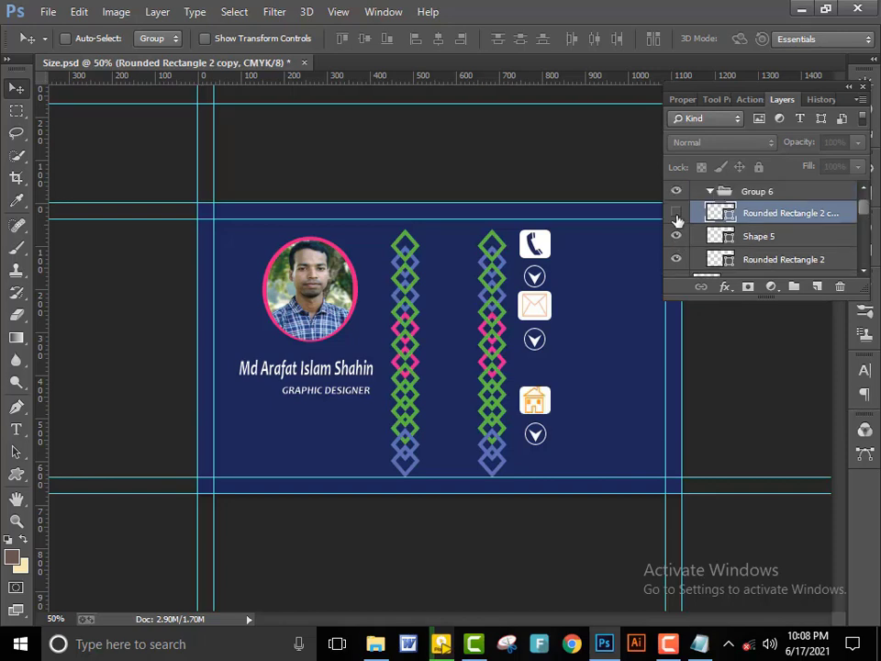
{"action": "left_click", "coordinate": [725, 258]}
{"action": "scroll", "coordinate": [756, 245], "scroll_direction": "down", "scroll_amount": 2}
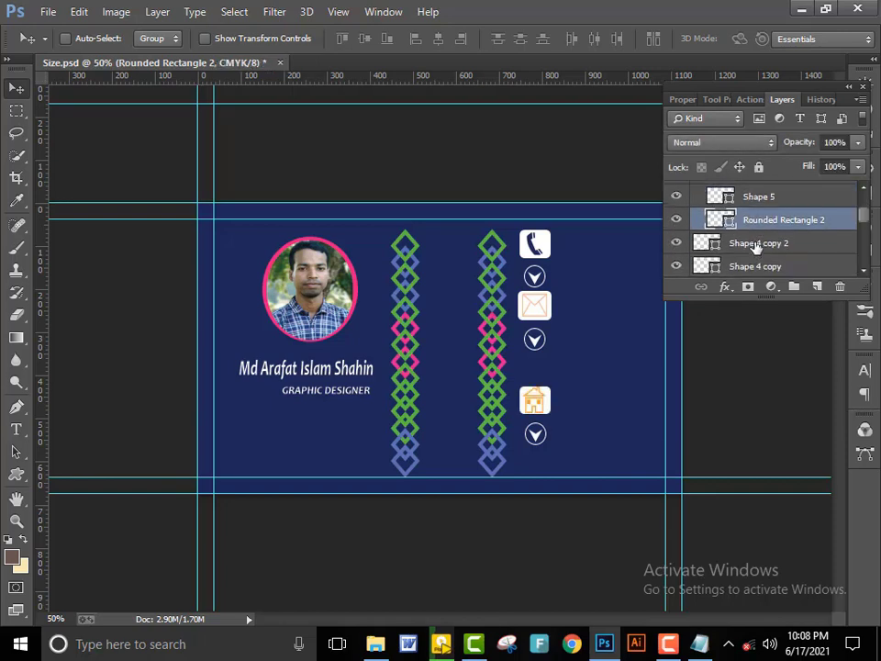
{"action": "left_click", "coordinate": [773, 244]}
{"action": "scroll", "coordinate": [774, 244], "scroll_direction": "down", "scroll_amount": 1}
{"action": "left_click", "coordinate": [774, 244], "text": "shift"}
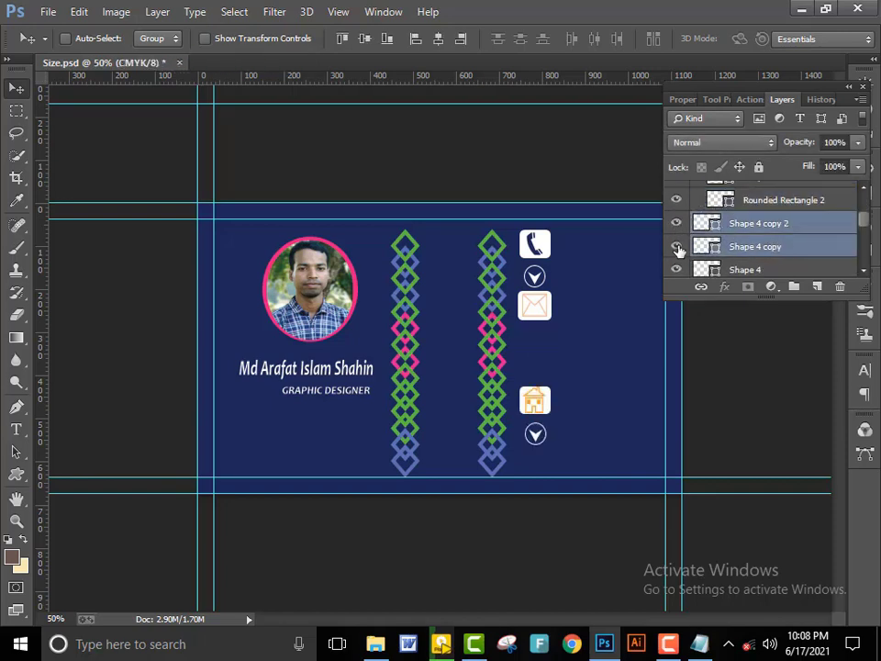
{"action": "scroll", "coordinate": [699, 250], "scroll_direction": "down", "scroll_amount": 2}
{"action": "scroll", "coordinate": [679, 256], "scroll_direction": "up", "scroll_amount": 3}
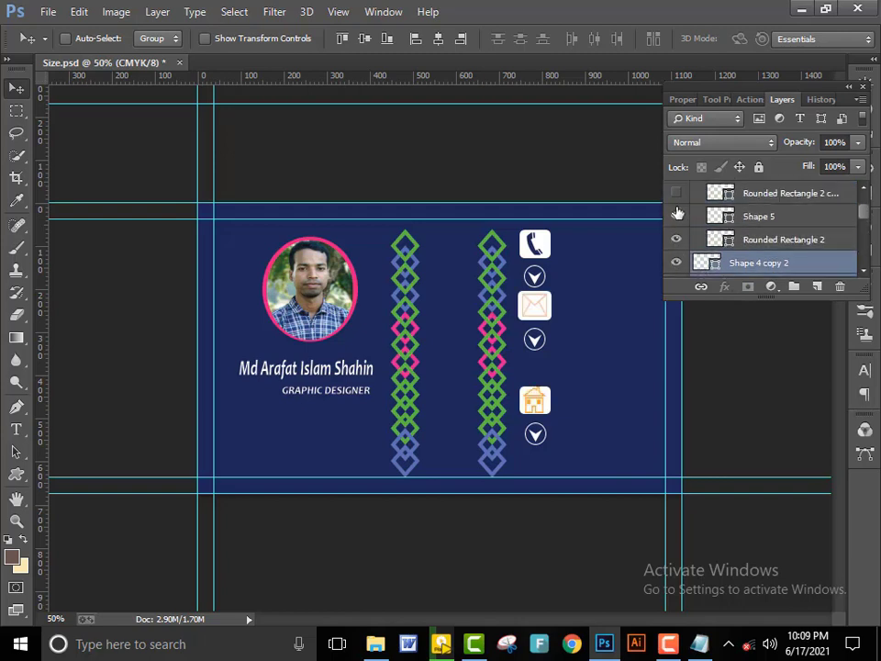
{"action": "scroll", "coordinate": [725, 202], "scroll_direction": "down", "scroll_amount": 1}
Nudge the house icon and tile up, group them, and select the bottom arrow.
{"action": "left_click", "coordinate": [734, 197]}
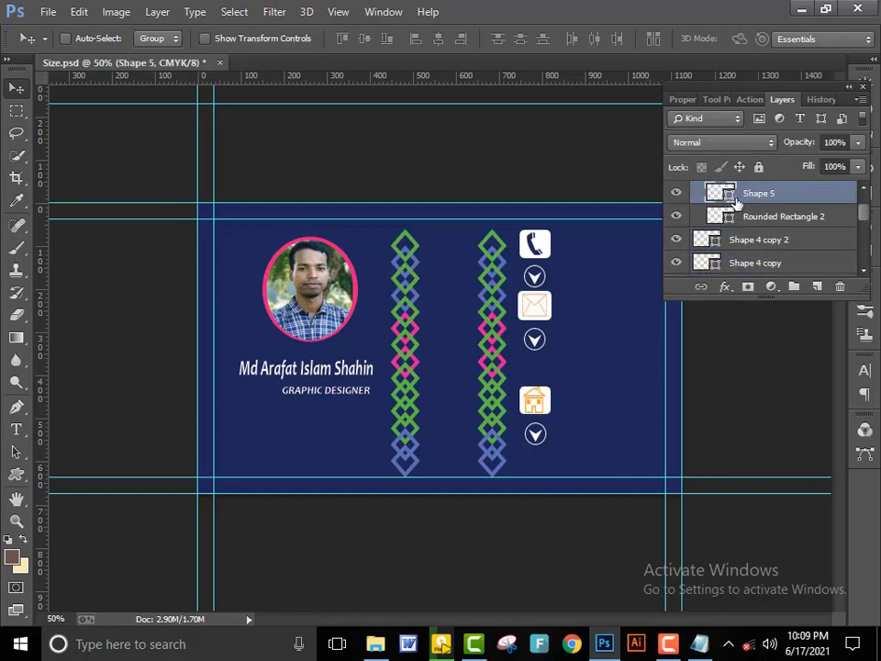
{"action": "left_click", "coordinate": [747, 214], "text": "shift"}
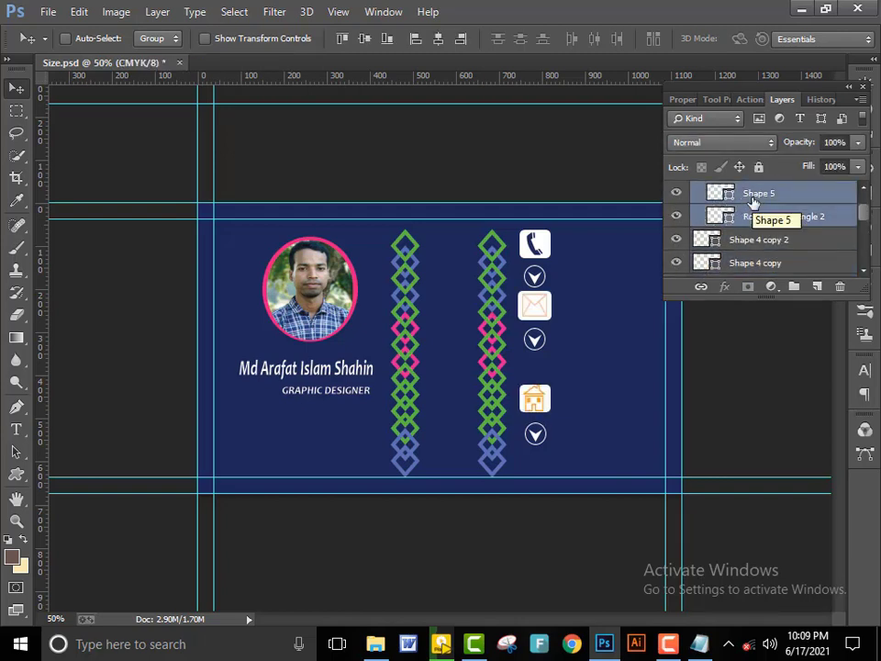
{"action": "key", "text": "shift+Up"}
{"action": "key", "text": "shift+Up"}
{"action": "key", "text": "shift+Up"}
{"action": "key", "text": "ctrl+g"}
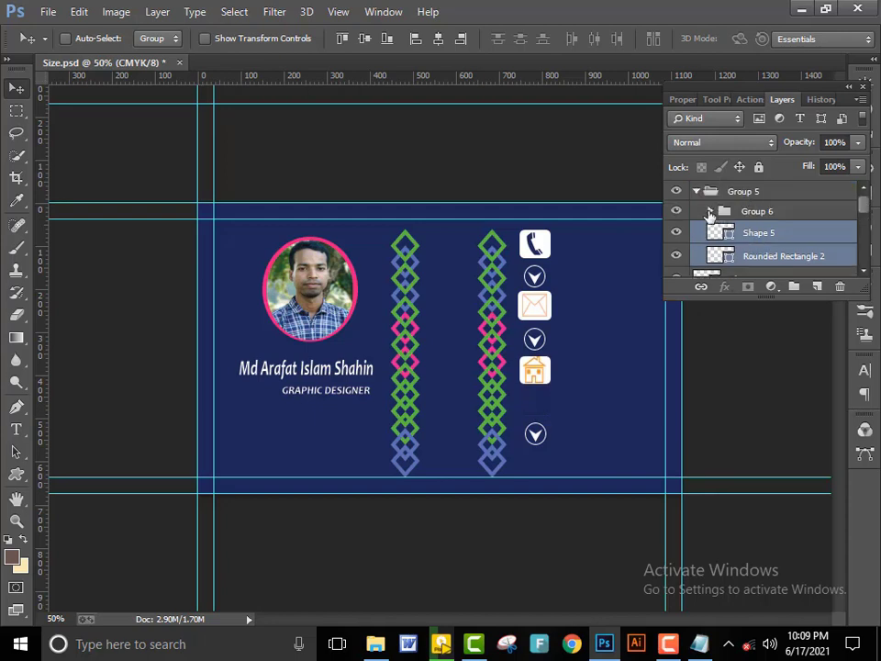
{"action": "left_click", "coordinate": [697, 191]}
{"action": "left_click", "coordinate": [778, 212]}
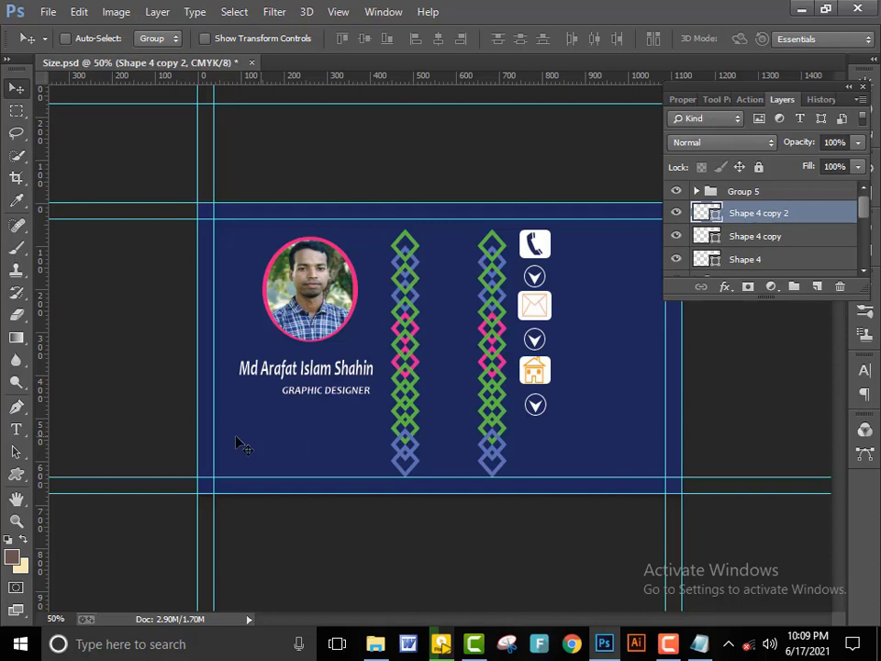
Draw a white rounded square below the bottom arrow and nudge it into place.
{"action": "right_click", "coordinate": [16, 473]}
{"action": "left_click", "coordinate": [98, 492]}
{"action": "mouse_move", "coordinate": [518, 423]}
{"action": "left_mouse_down"}
{"action": "mouse_move", "coordinate": [543, 454]}
{"action": "mouse_move", "coordinate": [558, 446]}
{"action": "left_mouse_up"}
{"action": "key", "text": "v"}
{"action": "key", "text": "Left"}
{"action": "key", "text": "Left"}
{"action": "key", "text": "Up"}
{"action": "key", "text": "Up"}
{"action": "key", "text": "Up"}
{"action": "key", "text": "Up"}
{"action": "key", "text": "Up"}
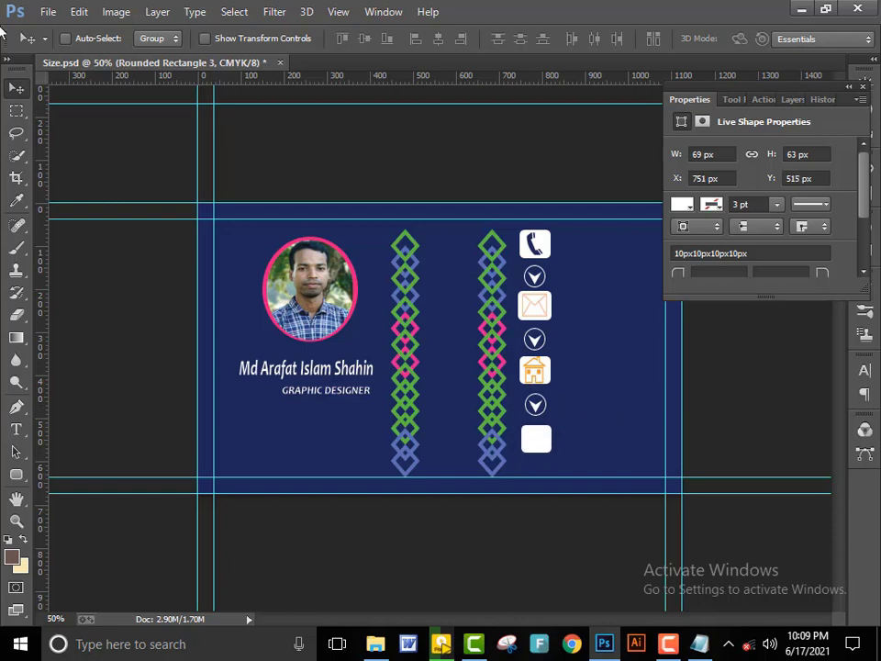
Draw the globe custom shape on the bottom white square.
{"action": "right_click", "coordinate": [16, 473]}
{"action": "left_click", "coordinate": [36, 468]}
{"action": "right_click", "coordinate": [16, 474]}
{"action": "left_click", "coordinate": [72, 554]}
{"action": "left_click", "coordinate": [671, 38]}
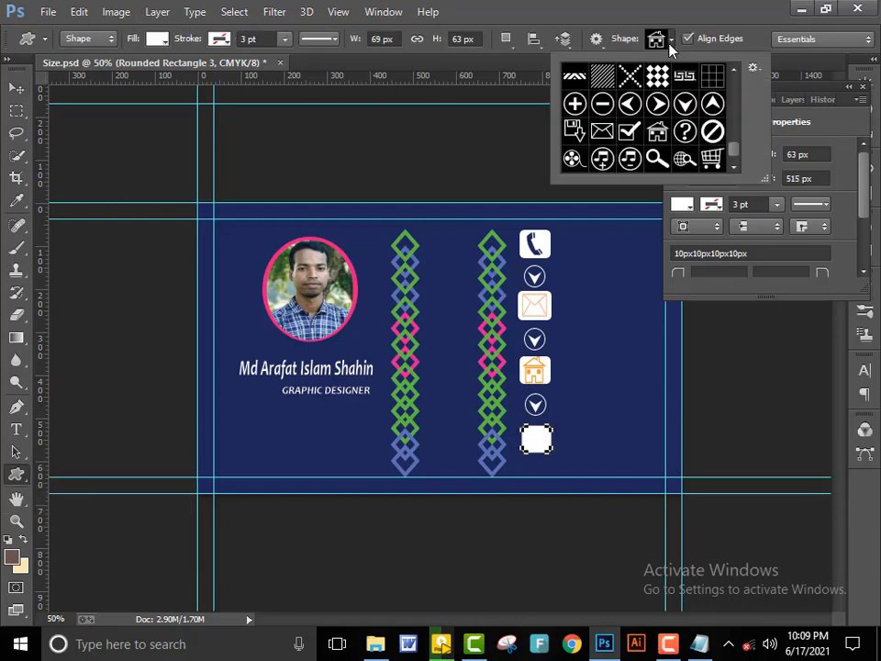
{"action": "scroll", "coordinate": [642, 129], "scroll_direction": "down", "scroll_amount": 3}
{"action": "double_click", "coordinate": [683, 158]}
{"action": "mouse_move", "coordinate": [525, 427]}
{"action": "left_mouse_down"}
{"action": "mouse_move", "coordinate": [551, 447]}
{"action": "mouse_move", "coordinate": [545, 442]}
{"action": "left_mouse_up"}
{"action": "left_click", "coordinate": [7, 60]}
{"action": "left_click", "coordinate": [7, 59]}
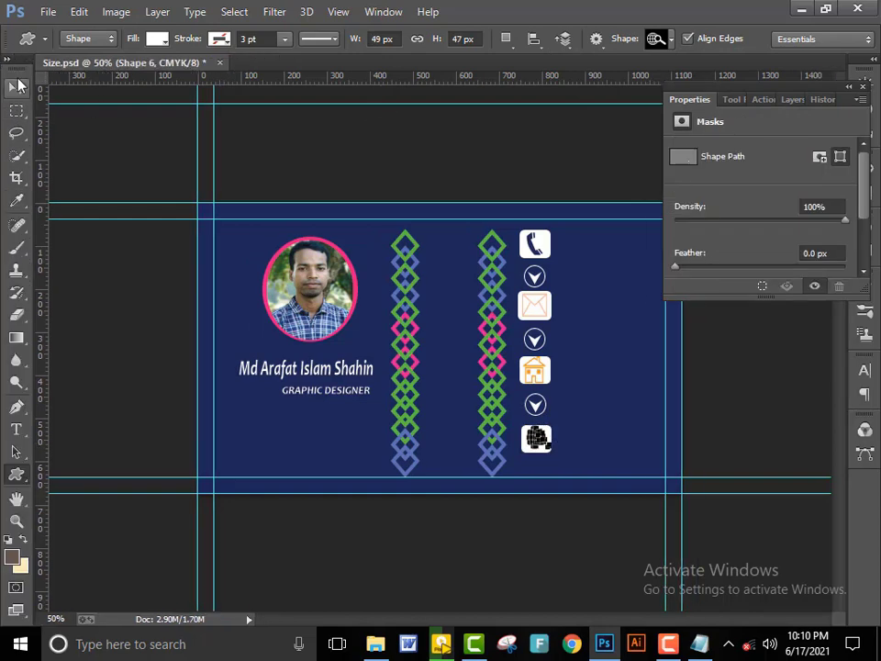
{"action": "left_click", "coordinate": [17, 87]}
Set the globe layer's fill to the card's navy #1d2758.
{"action": "left_click", "coordinate": [781, 99]}
{"action": "double_click", "coordinate": [707, 213]}
{"action": "left_click_drag", "start_coordinate": [551, 334], "coordinate": [191, 284]}
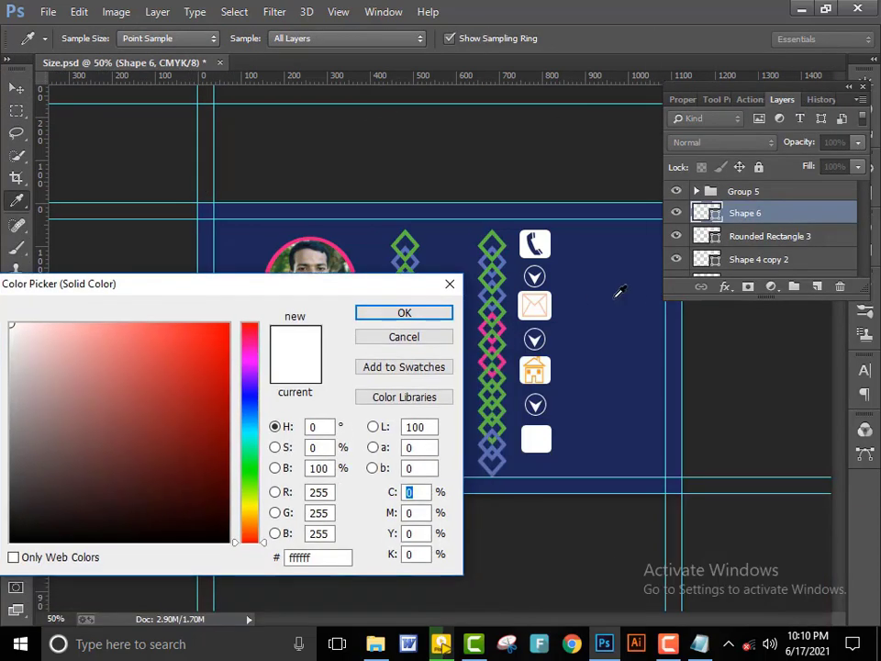
{"action": "left_click", "coordinate": [596, 290]}
{"action": "left_click", "coordinate": [214, 257]}
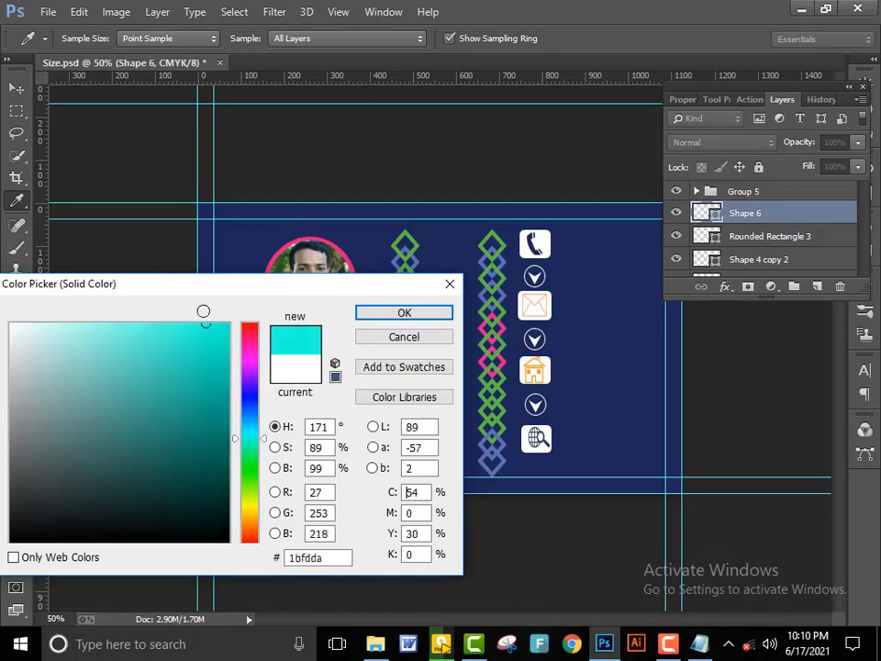
{"action": "left_click", "coordinate": [492, 321]}
{"action": "left_click", "coordinate": [587, 275]}
{"action": "left_click", "coordinate": [421, 319]}
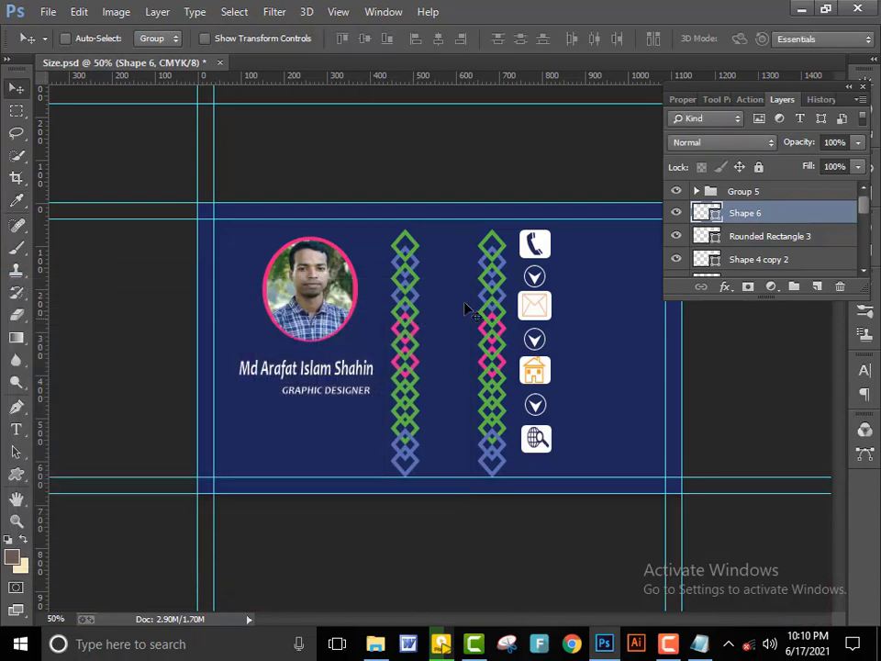
Copy the phone number line from the Notepad contact notes.
{"action": "left_click", "coordinate": [699, 643]}
{"action": "left_click_drag", "start_coordinate": [262, 452], "coordinate": [132, 449]}
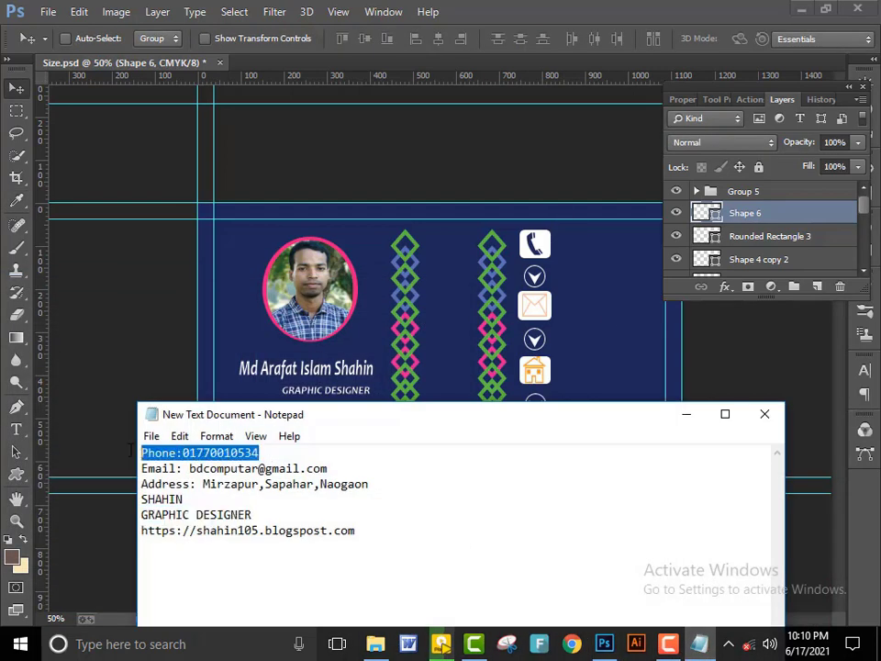
{"action": "right_click", "coordinate": [222, 453]}
{"action": "left_click", "coordinate": [261, 261]}
Group several icon shape layers into Group 7 and check both groups' visibility.
{"action": "left_click", "coordinate": [16, 428]}
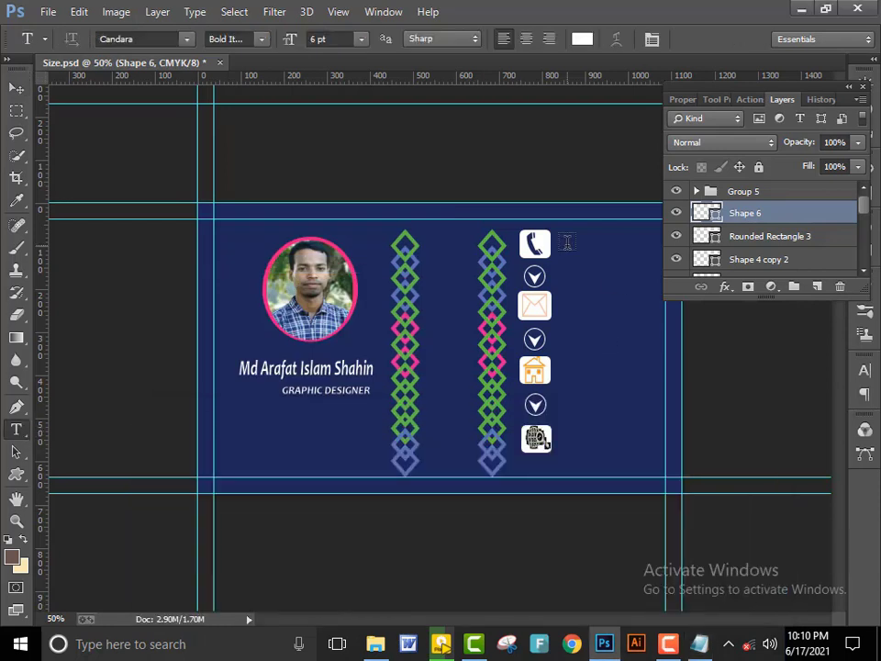
{"action": "scroll", "coordinate": [791, 240], "scroll_direction": "down", "scroll_amount": 3}
{"action": "left_click", "coordinate": [759, 228], "text": "shift"}
{"action": "scroll", "coordinate": [759, 229], "scroll_direction": "up", "scroll_amount": 1}
{"action": "scroll", "coordinate": [754, 214], "scroll_direction": "up", "scroll_amount": 1}
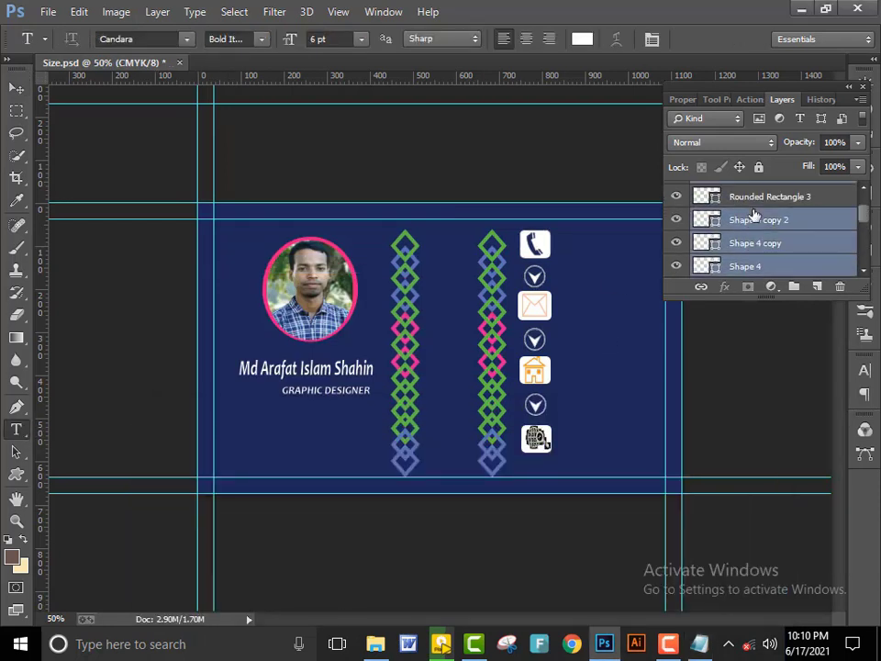
{"action": "key", "text": "ctrl+g"}
{"action": "left_click", "coordinate": [676, 190]}
{"action": "left_click", "coordinate": [677, 191]}
{"action": "left_click", "coordinate": [676, 211]}
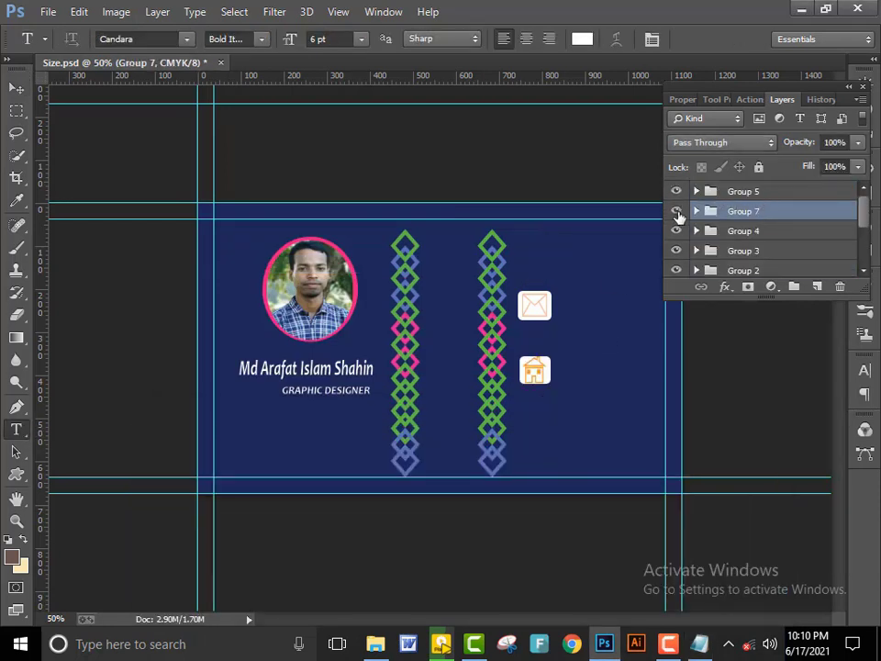
{"action": "left_click", "coordinate": [677, 214]}
{"action": "scroll", "coordinate": [676, 230], "scroll_direction": "down", "scroll_amount": 3}
{"action": "scroll", "coordinate": [677, 211], "scroll_direction": "up", "scroll_amount": 3}
{"action": "left_click", "coordinate": [738, 191]}
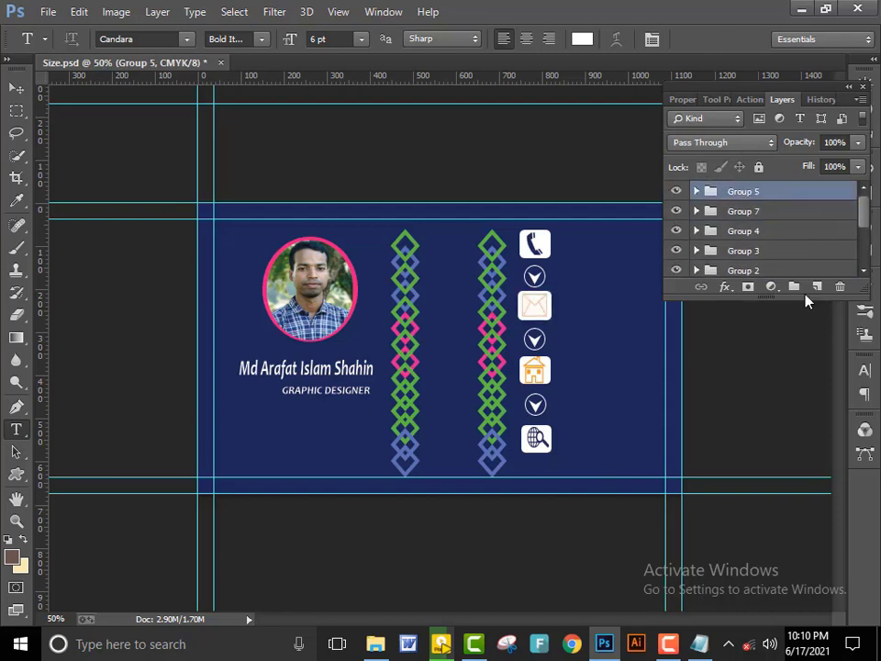
Paste the phone number as a new text line beside the phone icon.
{"action": "left_click", "coordinate": [567, 248]}
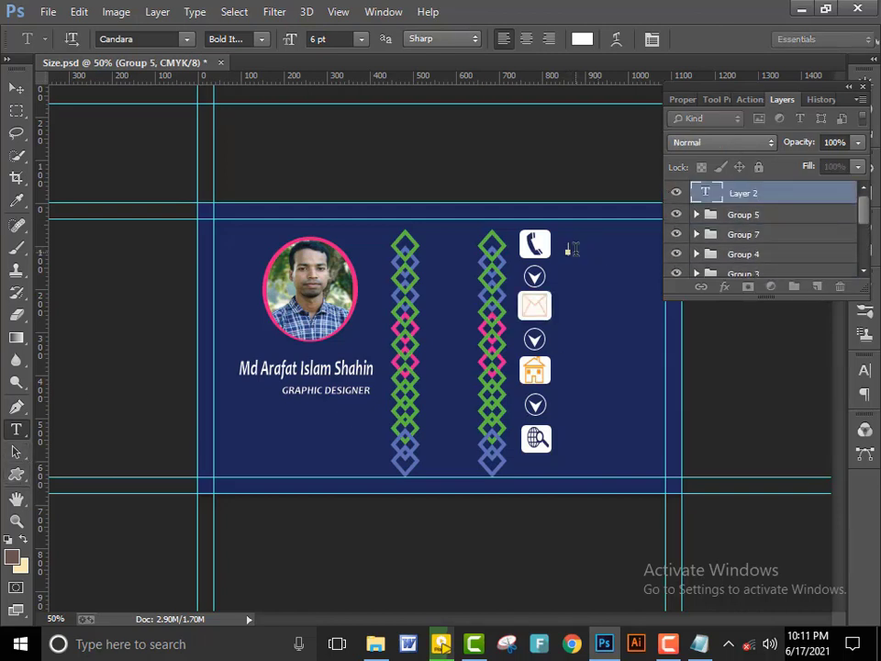
{"action": "key", "text": "ctrl+v"}
{"action": "key", "text": "ctrl+a"}
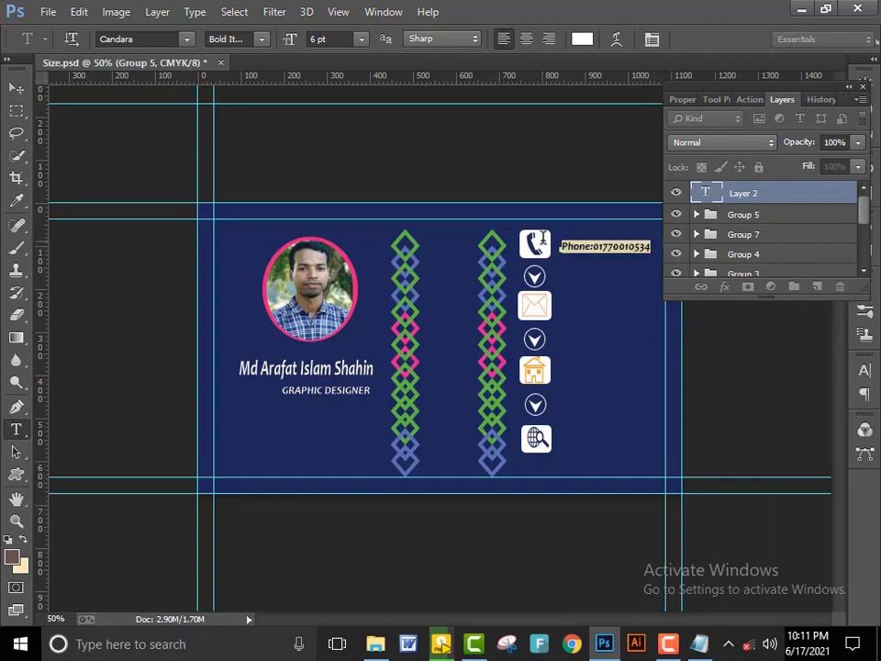
{"action": "left_click", "coordinate": [188, 40]}
{"action": "left_click", "coordinate": [196, 73]}
Set the phone text's font to Century Schoolbook, commit it, and return to Notepad.
{"action": "left_click_drag", "start_coordinate": [751, 94], "coordinate": [761, 94]}
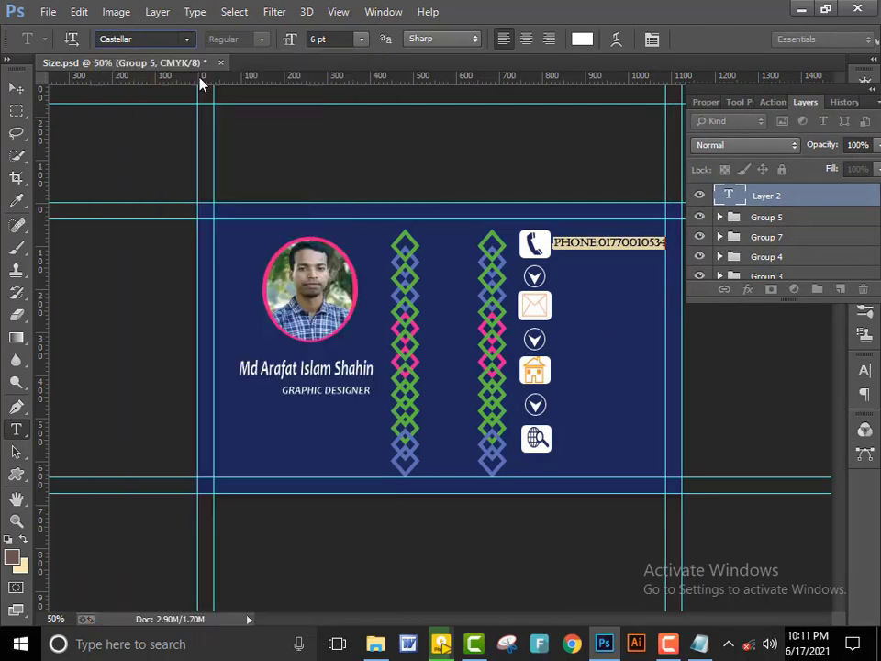
{"action": "left_click", "coordinate": [137, 39]}
{"action": "scroll", "coordinate": [138, 37], "scroll_direction": "down", "scroll_amount": 3}
{"action": "scroll", "coordinate": [149, 38], "scroll_direction": "down", "scroll_amount": 1}
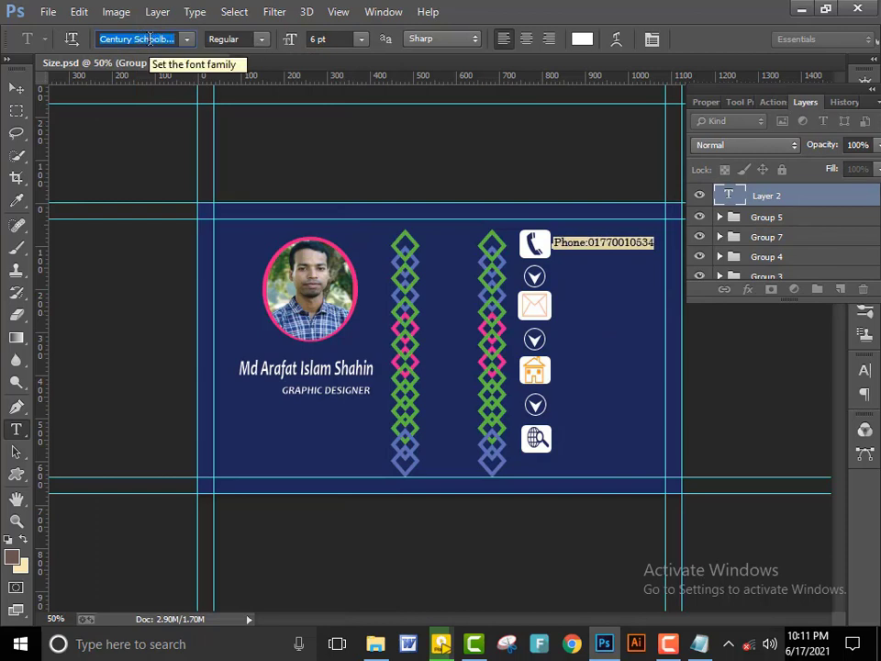
{"action": "scroll", "coordinate": [149, 39], "scroll_direction": "down", "scroll_amount": 1}
{"action": "scroll", "coordinate": [149, 38], "scroll_direction": "up", "scroll_amount": 1}
{"action": "left_click", "coordinate": [17, 88]}
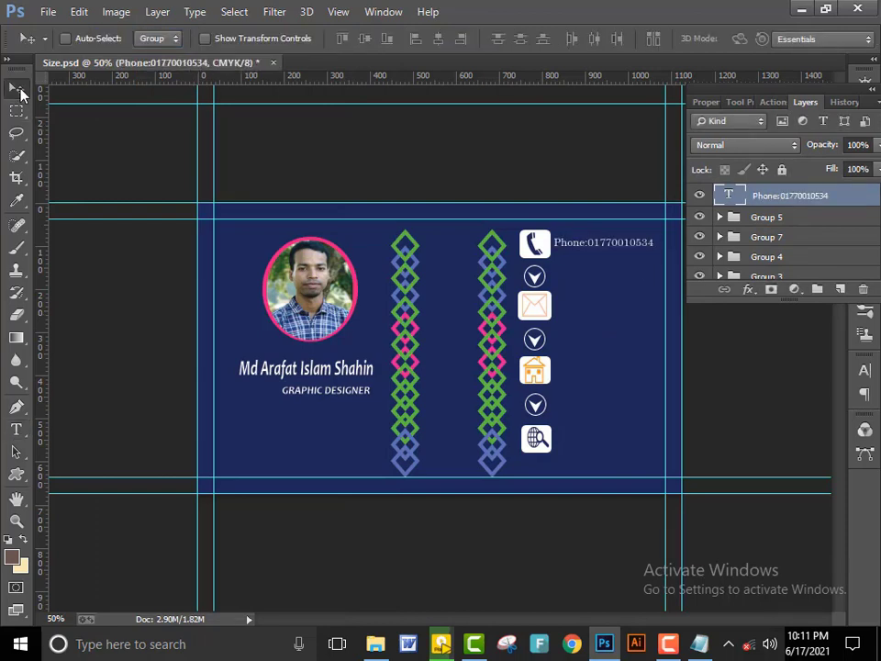
{"action": "left_click", "coordinate": [699, 643]}
Paste the e-mail line from the notes as a one-line text layer beside the envelope icon.
{"action": "left_click_drag", "start_coordinate": [141, 468], "coordinate": [328, 468]}
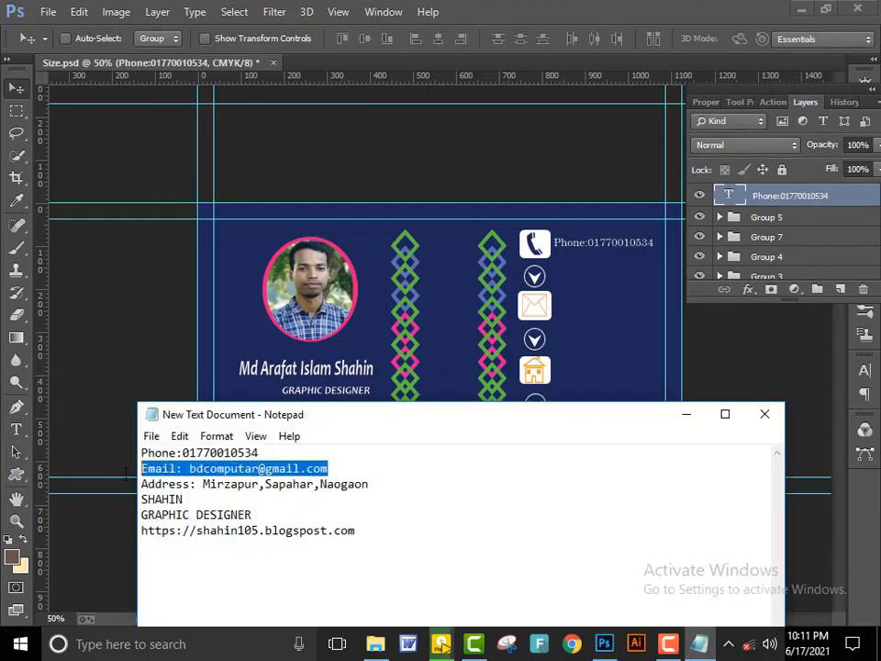
{"action": "mouse_move", "coordinate": [256, 468]}
{"action": "left_mouse_down"}
{"action": "mouse_move", "coordinate": [211, 292]}
{"action": "mouse_move", "coordinate": [12, 90]}
{"action": "left_mouse_up"}
{"action": "left_click", "coordinate": [16, 429]}
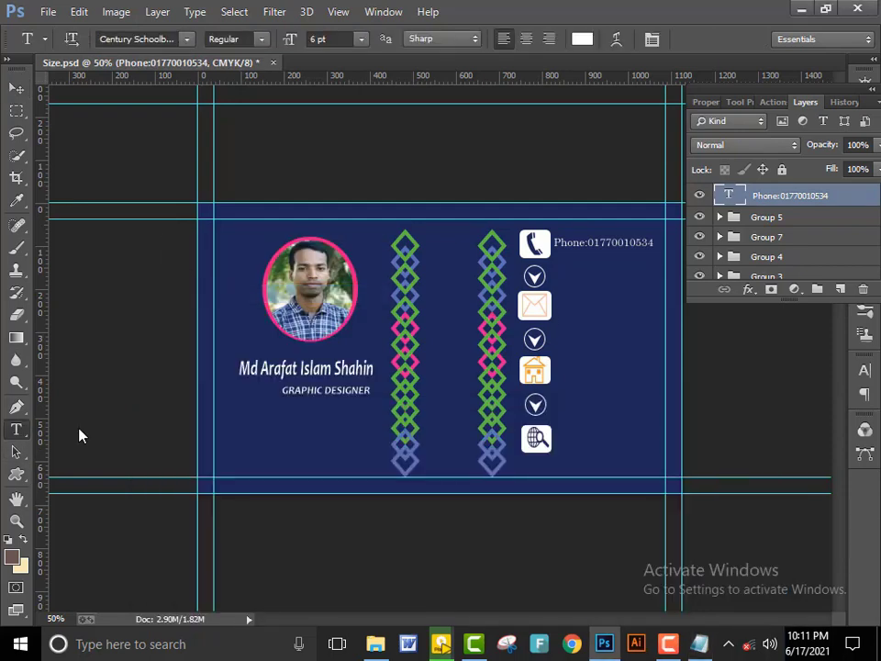
{"action": "left_click", "coordinate": [550, 305]}
{"action": "right_click", "coordinate": [576, 269]}
{"action": "left_click", "coordinate": [597, 344]}
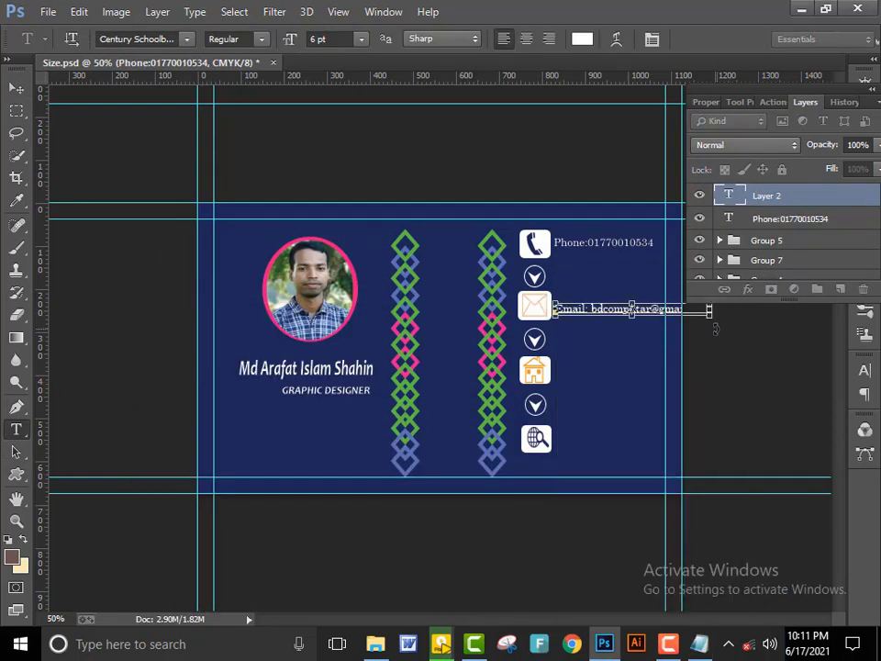
{"action": "mouse_move", "coordinate": [715, 329]}
{"action": "left_mouse_down"}
{"action": "mouse_move", "coordinate": [664, 326]}
{"action": "mouse_move", "coordinate": [668, 311]}
{"action": "left_mouse_up"}
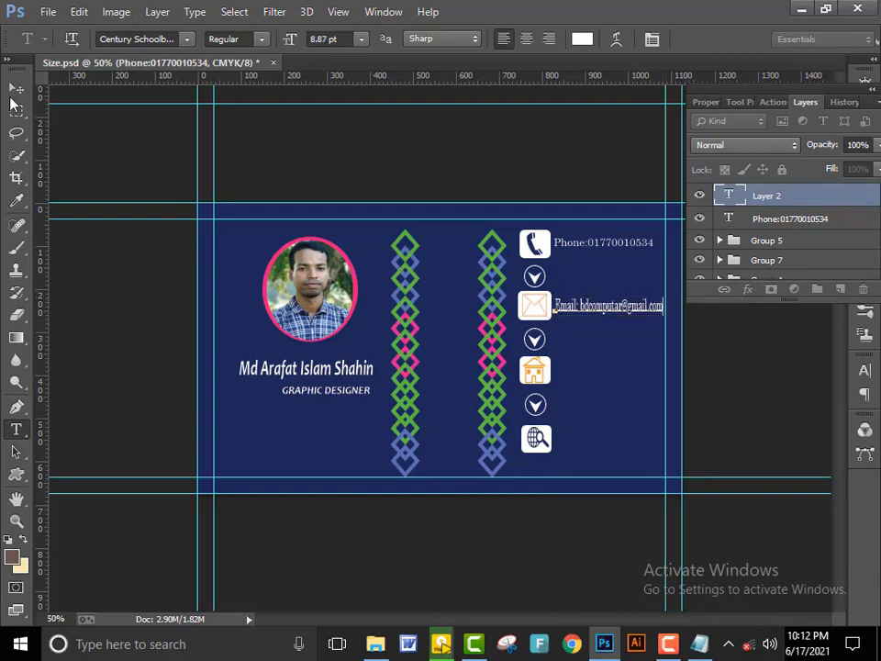
{"action": "left_click", "coordinate": [16, 89]}
Set the e-mail text's font style to Bold Italic.
{"action": "double_click", "coordinate": [740, 200]}
{"action": "left_click", "coordinate": [234, 38]}
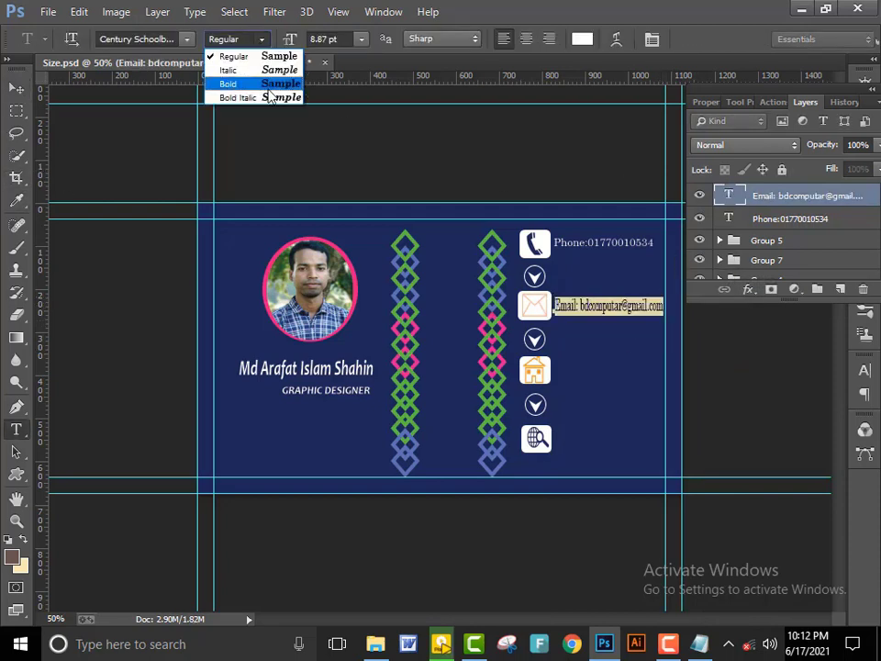
{"action": "left_click", "coordinate": [262, 94]}
{"action": "key", "text": "ctrl+h"}
{"action": "left_click", "coordinate": [16, 89]}
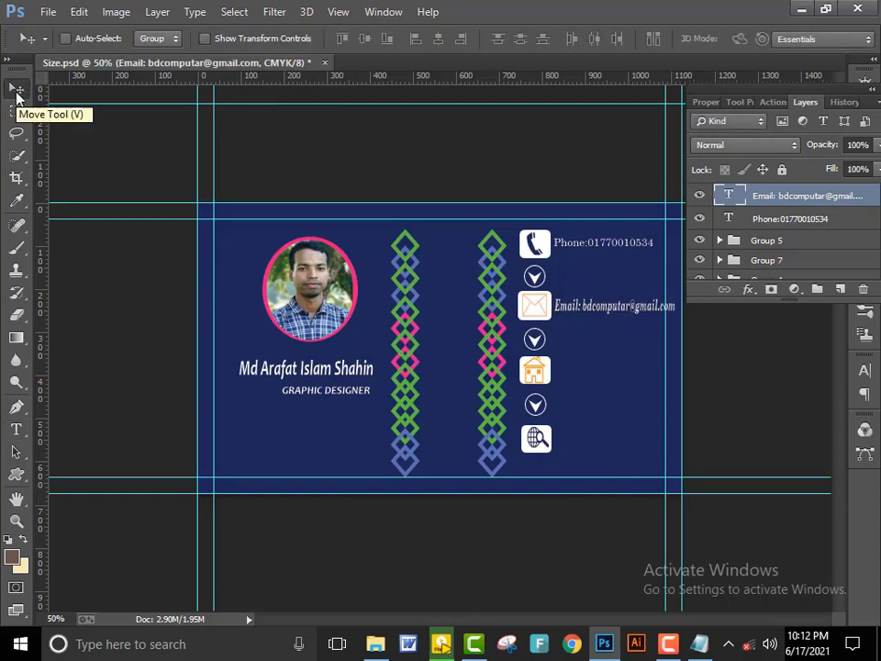
Remove the 'Phone:' label and insert a hyphen into the phone number.
{"action": "left_click", "coordinate": [733, 220]}
{"action": "double_click", "coordinate": [732, 220]}
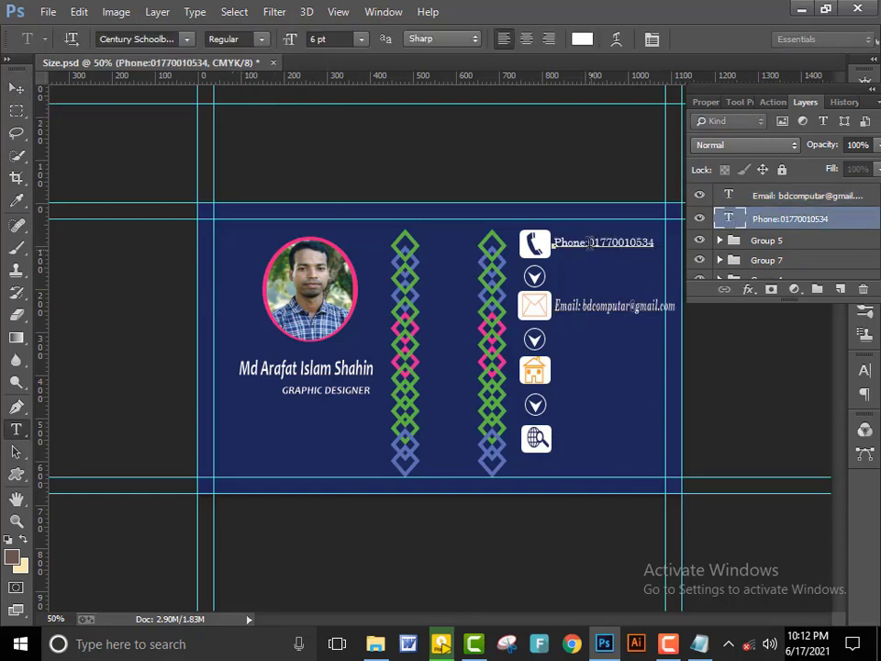
{"action": "left_click_drag", "start_coordinate": [588, 243], "coordinate": [554, 242]}
{"action": "key", "text": "BackSpace"}
{"action": "left_click", "coordinate": [587, 242]}
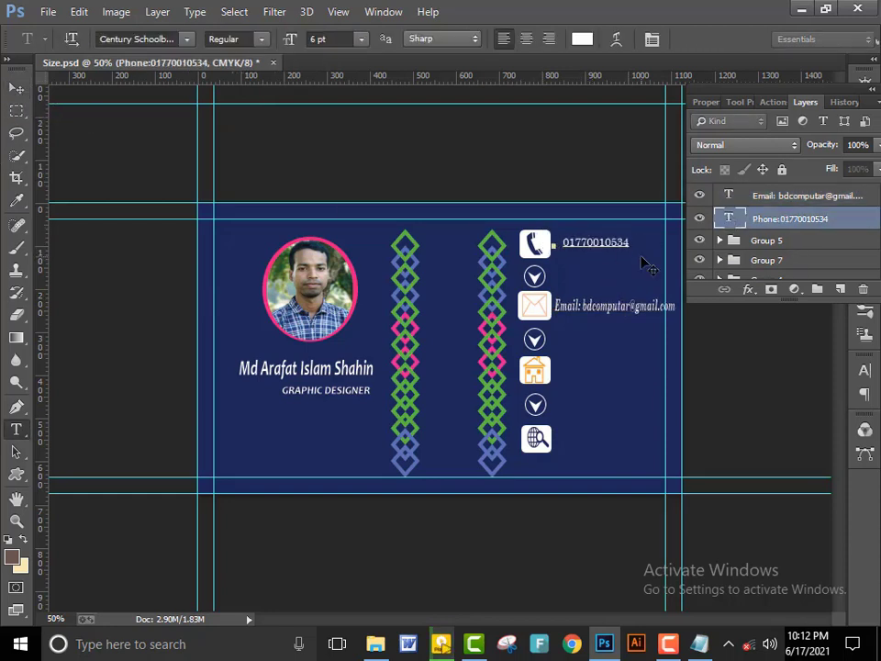
{"action": "type", "text": "-"}
{"action": "left_click", "coordinate": [15, 89]}
Remove the 'Email:' label and enlarge the e-mail text slightly.
{"action": "double_click", "coordinate": [729, 195]}
{"action": "left_click_drag", "start_coordinate": [583, 305], "coordinate": [553, 305]}
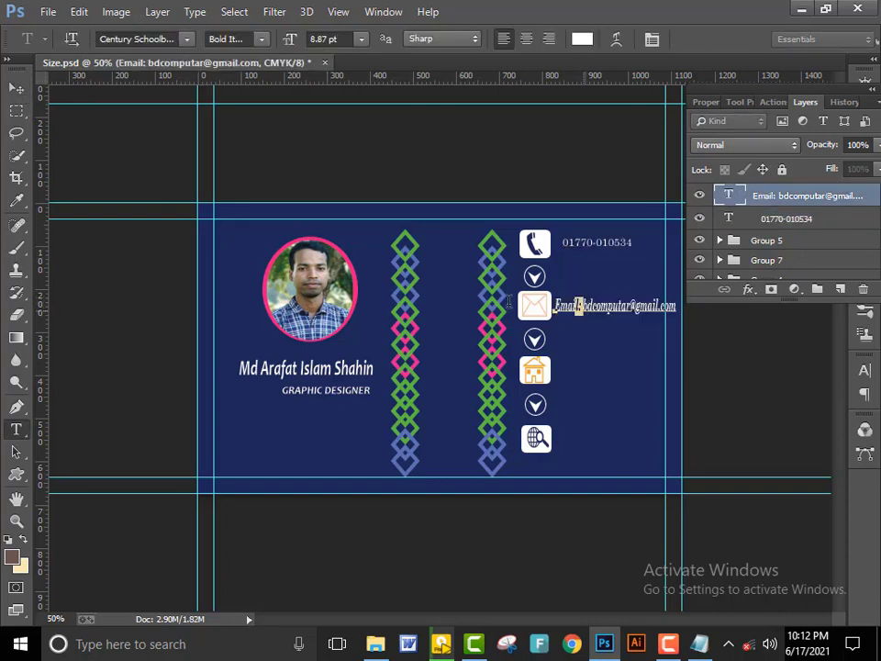
{"action": "key", "text": "BackSpace"}
{"action": "key", "text": "ctrl+a"}
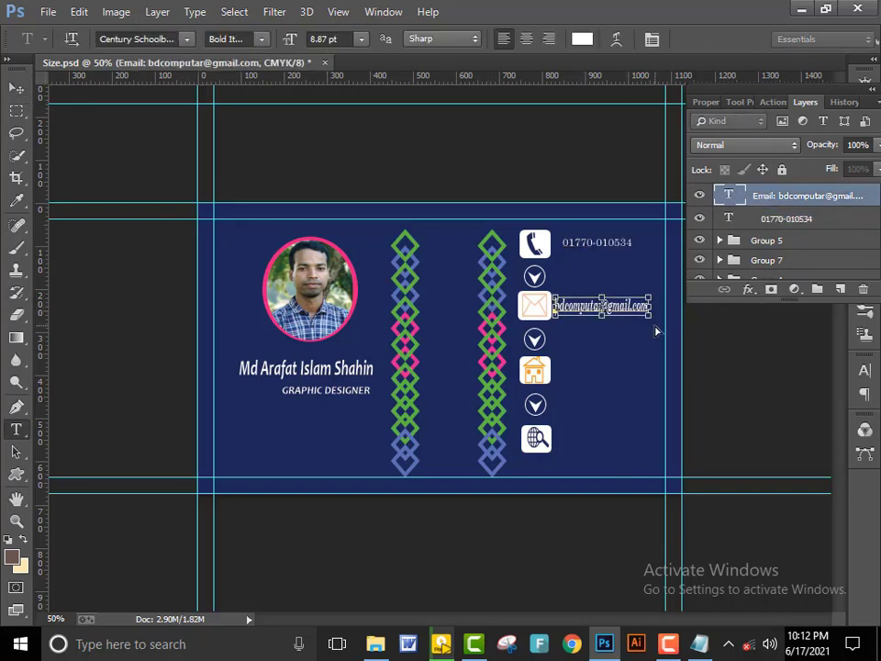
{"action": "left_click_drag", "start_coordinate": [649, 315], "coordinate": [663, 317]}
{"action": "left_click", "coordinate": [20, 88]}
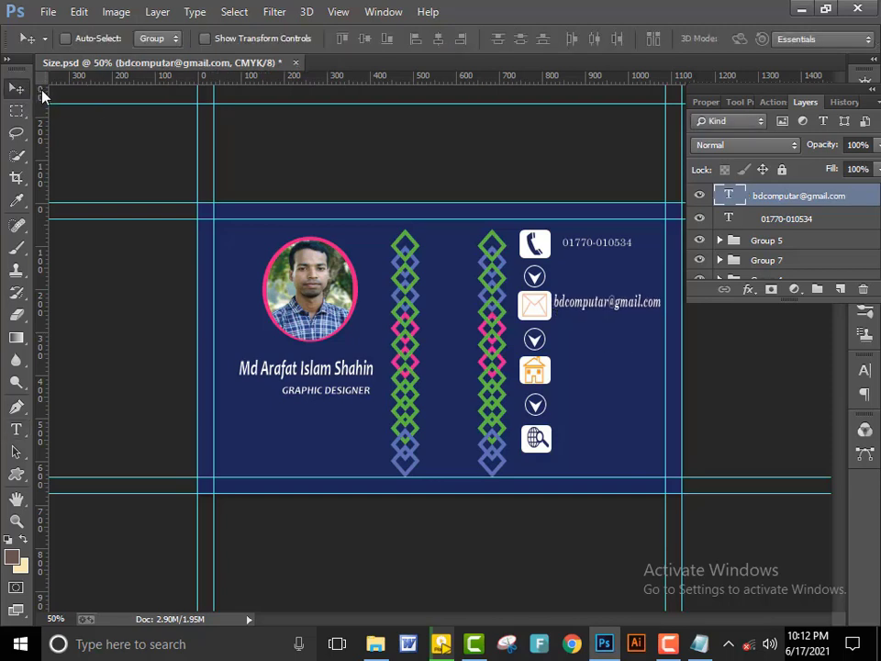
Move the Shape 5 and Rounded Rectangle 2 layers into Group 7.
{"action": "left_click", "coordinate": [699, 242]}
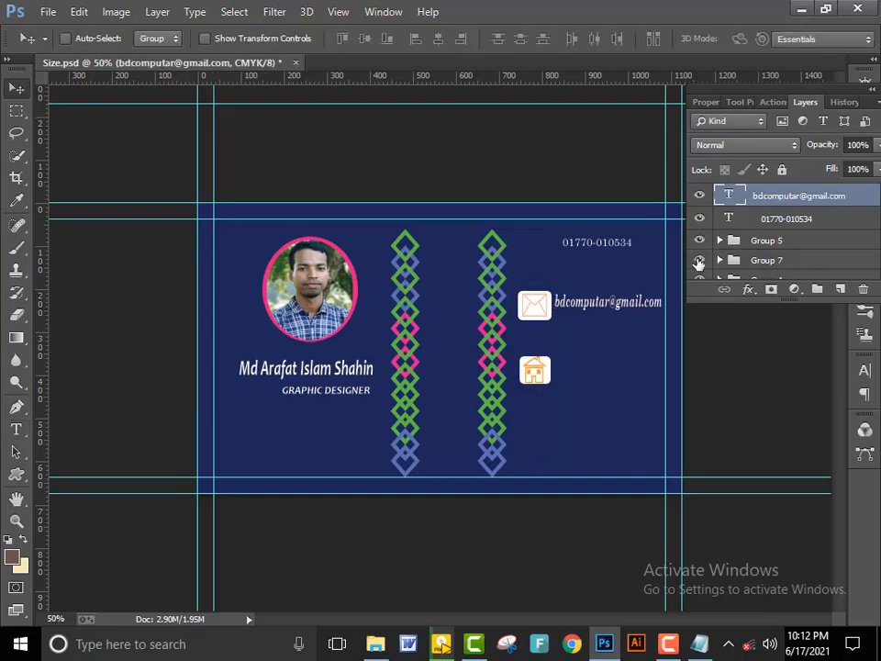
{"action": "left_click", "coordinate": [698, 243]}
{"action": "scroll", "coordinate": [724, 250], "scroll_direction": "down", "scroll_amount": 2}
{"action": "left_click", "coordinate": [720, 258]}
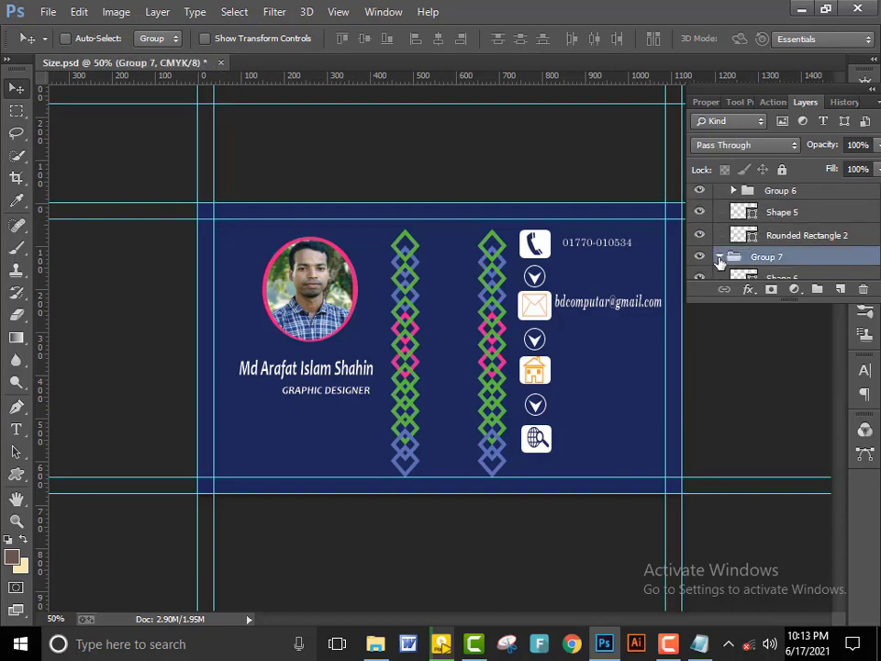
{"action": "left_click", "coordinate": [779, 217]}
{"action": "left_click", "coordinate": [794, 237], "text": "shift"}
{"action": "left_click_drag", "start_coordinate": [795, 240], "coordinate": [780, 256]}
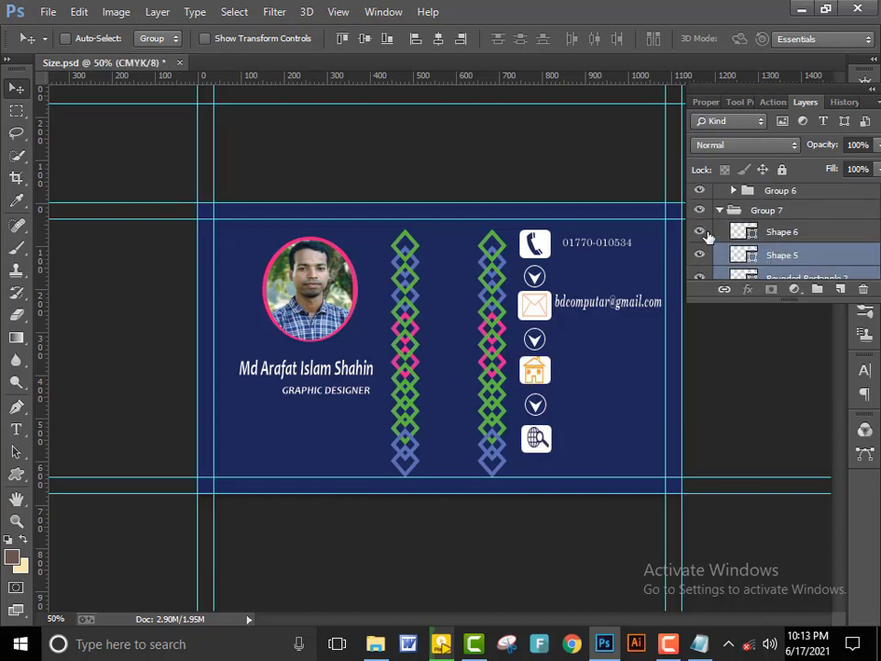
{"action": "key", "text": "super"}
{"action": "key", "text": "super"}
Move the house icon down, Rounded Rectangle 3 into the third slot, and the lowest arrow lower.
{"action": "mouse_move", "coordinate": [537, 370]}
{"action": "left_mouse_down"}
{"action": "mouse_move", "coordinate": [544, 364]}
{"action": "mouse_move", "coordinate": [567, 506]}
{"action": "left_mouse_up"}
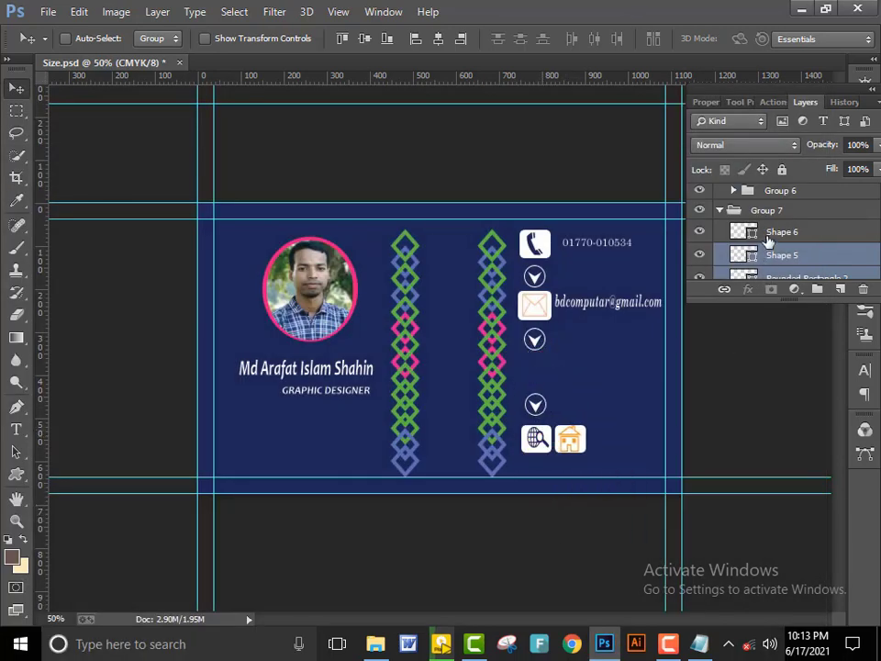
{"action": "scroll", "coordinate": [761, 262], "scroll_direction": "down", "scroll_amount": 2}
{"action": "left_click", "coordinate": [762, 257]}
{"action": "left_click_drag", "start_coordinate": [537, 463], "coordinate": [535, 395]}
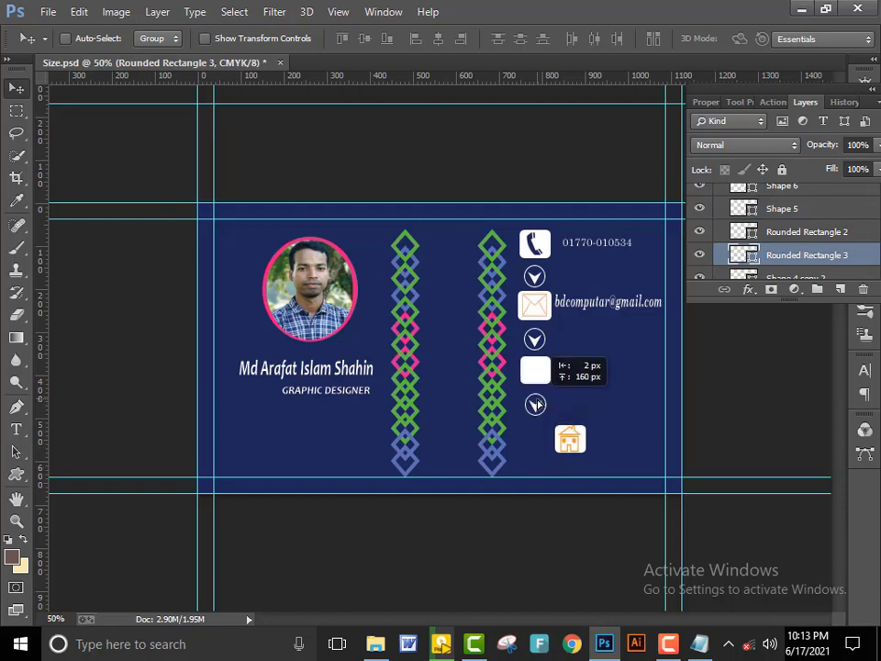
{"action": "scroll", "coordinate": [789, 238], "scroll_direction": "down", "scroll_amount": 1}
{"action": "left_click", "coordinate": [795, 255]}
{"action": "left_click_drag", "start_coordinate": [540, 450], "coordinate": [539, 464]}
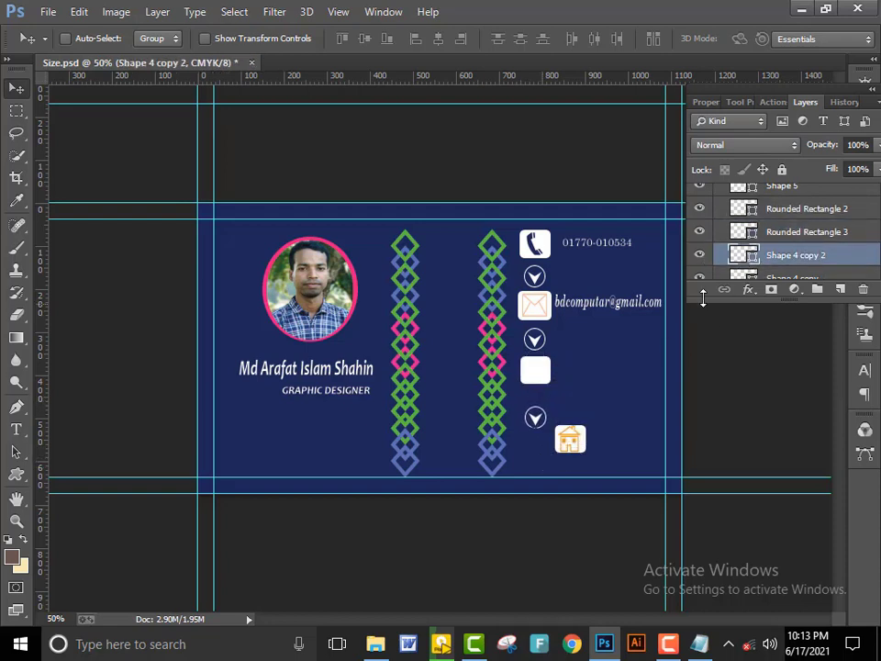
Move the globe icon Shape 6 onto the white box below the email, then nudge the house icon.
{"action": "scroll", "coordinate": [725, 216], "scroll_direction": "up", "scroll_amount": 2}
{"action": "left_click", "coordinate": [750, 213]}
{"action": "left_click_drag", "start_coordinate": [545, 336], "coordinate": [546, 404]}
{"action": "scroll", "coordinate": [734, 229], "scroll_direction": "up", "scroll_amount": 1}
{"action": "left_click", "coordinate": [703, 256]}
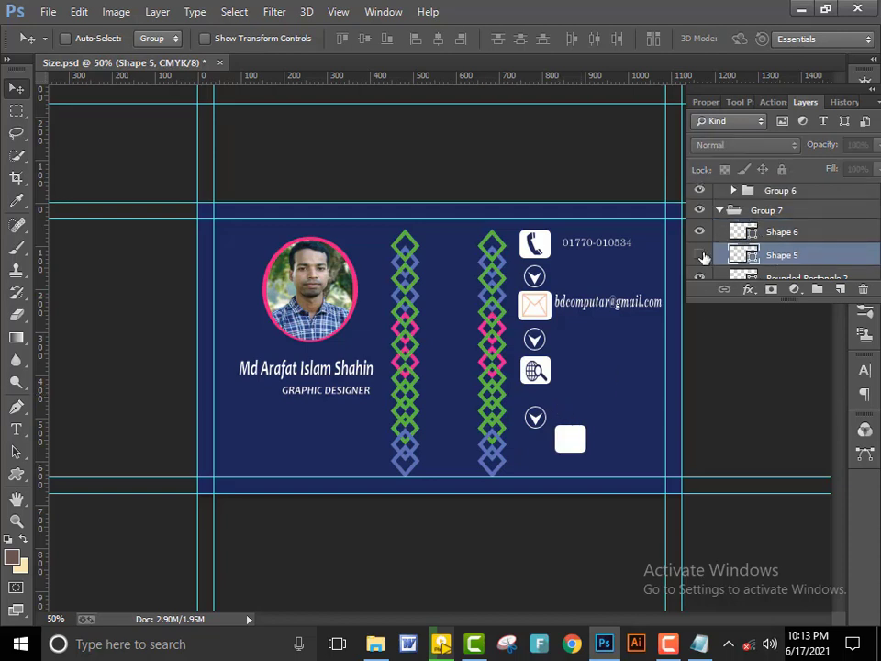
{"action": "left_click", "coordinate": [703, 256]}
{"action": "left_click", "coordinate": [753, 275]}
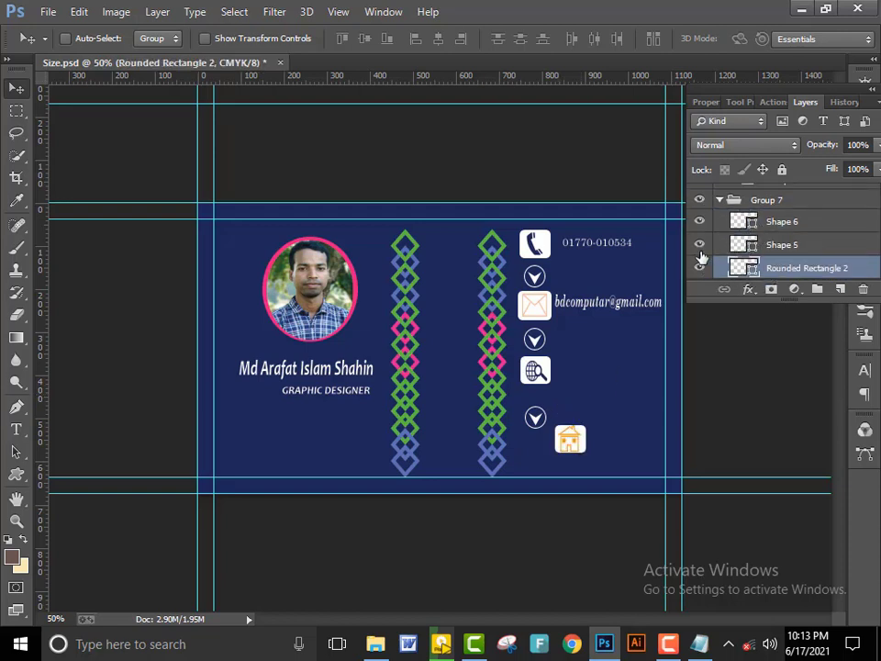
{"action": "left_click", "coordinate": [743, 243], "text": "shift"}
{"action": "left_click_drag", "start_coordinate": [595, 454], "coordinate": [604, 468]}
Raise the lowest arrow layer Shape 4 copy 2 slightly.
{"action": "left_click", "coordinate": [699, 226]}
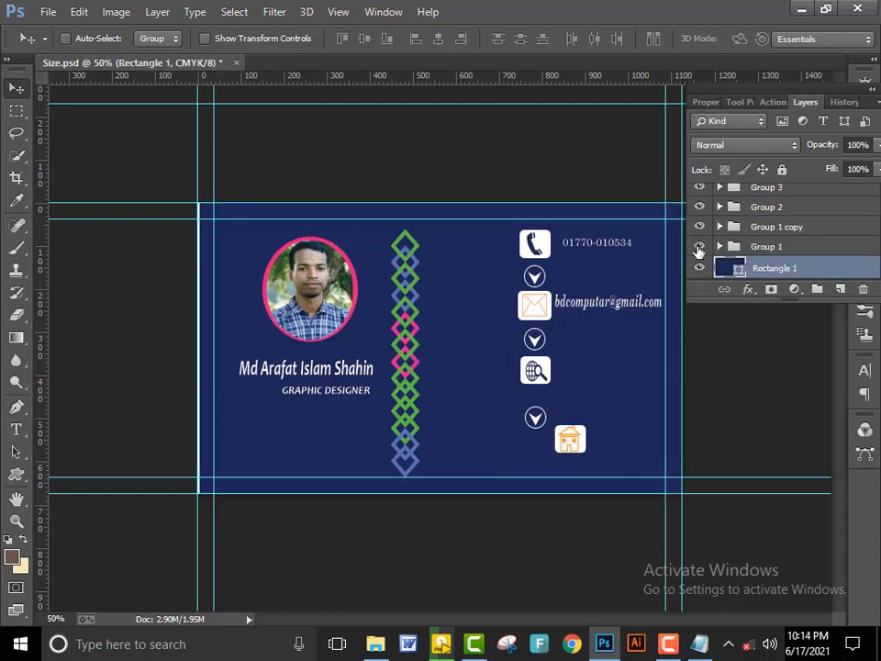
{"action": "left_click", "coordinate": [699, 226]}
{"action": "left_click", "coordinate": [703, 207]}
{"action": "left_click", "coordinate": [703, 207]}
{"action": "scroll", "coordinate": [703, 202], "scroll_direction": "up", "scroll_amount": 2}
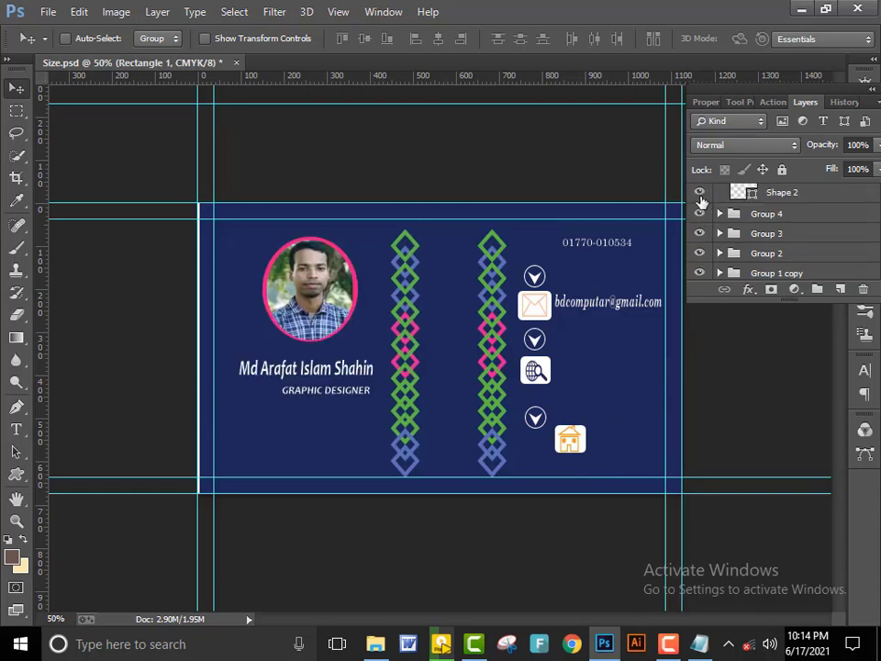
{"action": "scroll", "coordinate": [701, 209], "scroll_direction": "up", "scroll_amount": 2}
{"action": "left_click", "coordinate": [699, 215]}
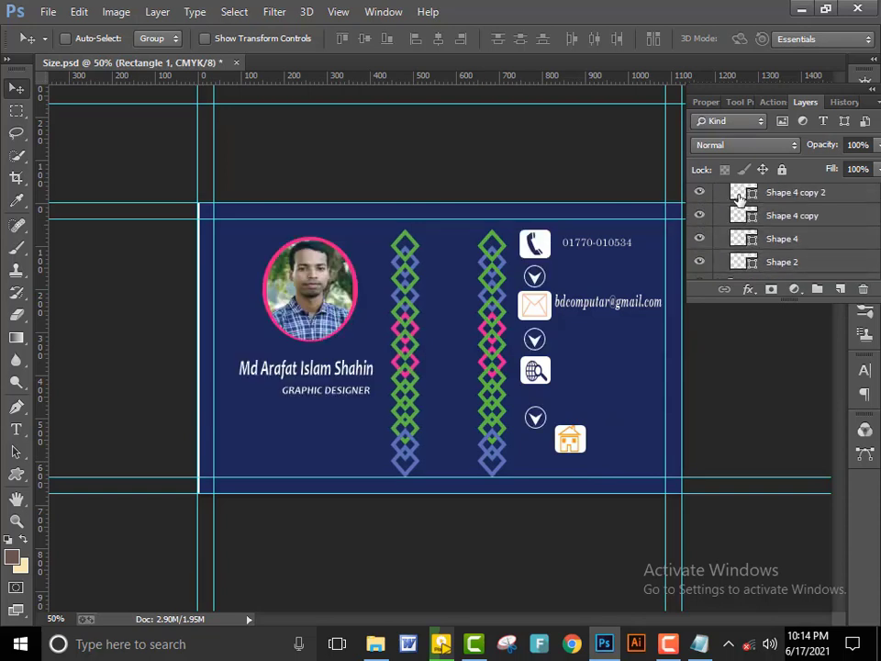
{"action": "left_click", "coordinate": [739, 198]}
{"action": "left_click_drag", "start_coordinate": [535, 418], "coordinate": [535, 402]}
Hide the white box Rounded Rectangle 3 and nudge the navy background Rectangle 1.
{"action": "scroll", "coordinate": [758, 266], "scroll_direction": "up", "scroll_amount": 2}
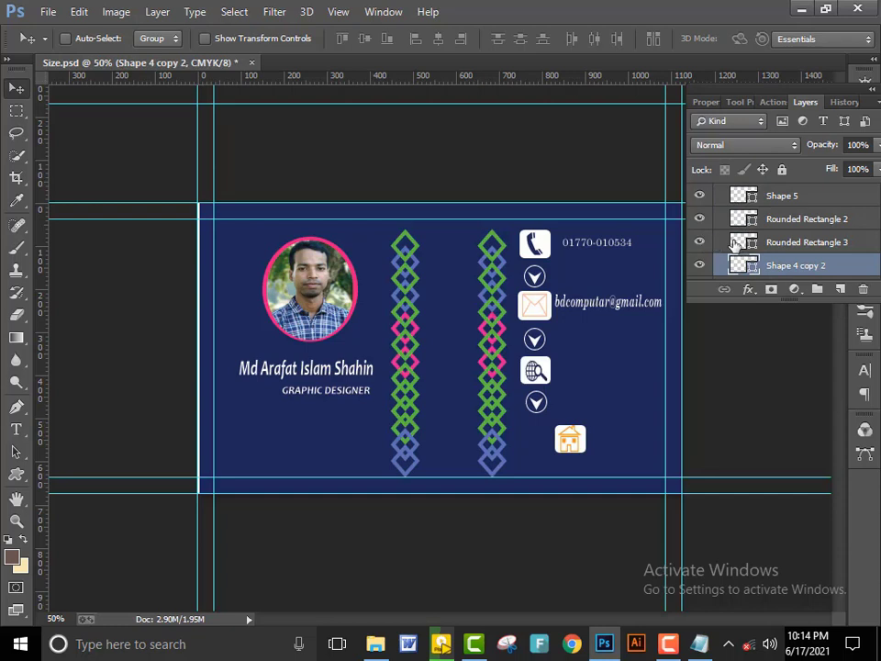
{"action": "left_click", "coordinate": [734, 242]}
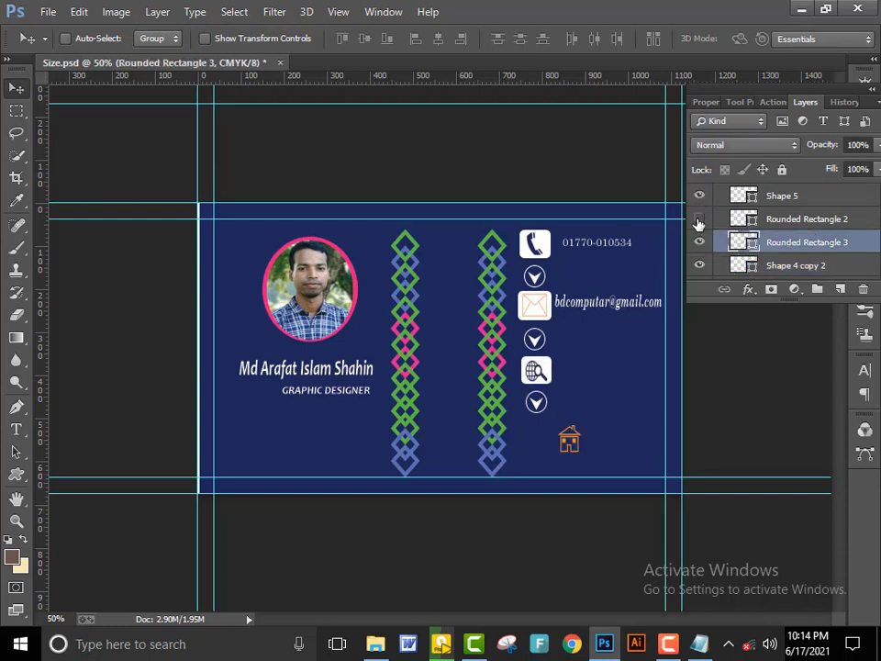
{"action": "left_click", "coordinate": [698, 220]}
{"action": "left_click", "coordinate": [766, 219]}
{"action": "left_click_drag", "start_coordinate": [569, 464], "coordinate": [580, 472]}
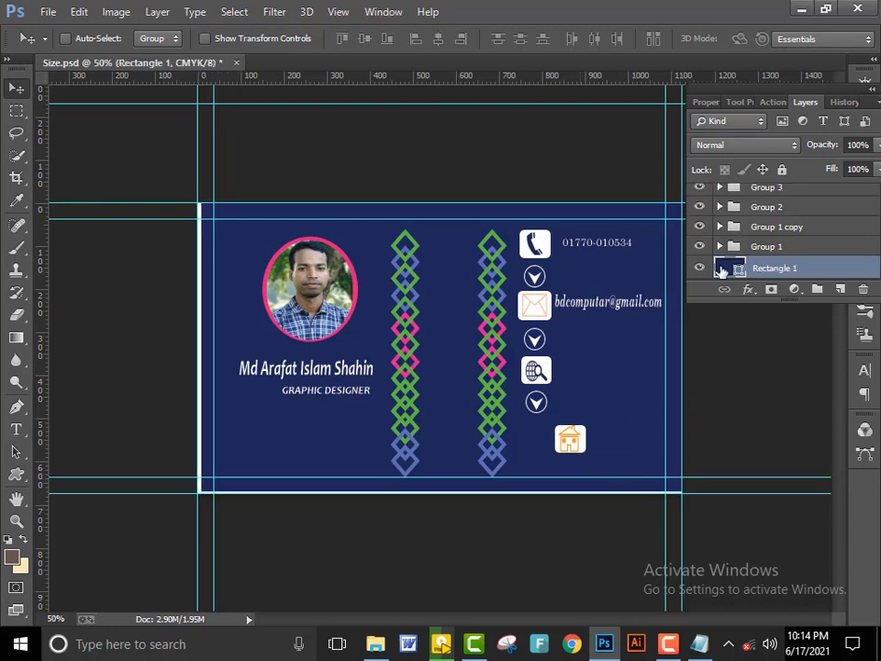
{"action": "left_click", "coordinate": [621, 452]}
{"action": "left_click", "coordinate": [408, 253]}
{"action": "left_click", "coordinate": [751, 268]}
{"action": "left_click_drag", "start_coordinate": [597, 404], "coordinate": [606, 418]}
Extend the navy background's bottom edge slightly lower with Free Transform, then float the Layers panel.
{"action": "key", "text": "ctrl+t"}
{"action": "left_click_drag", "start_coordinate": [440, 487], "coordinate": [440, 493]}
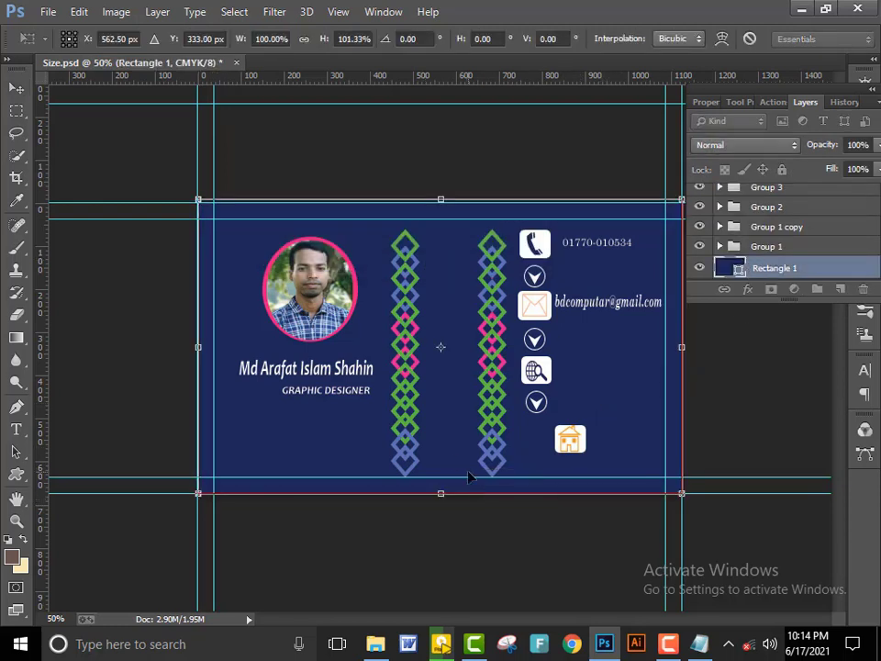
{"action": "key", "text": "Return"}
{"action": "left_click_drag", "start_coordinate": [815, 95], "coordinate": [743, 96]}
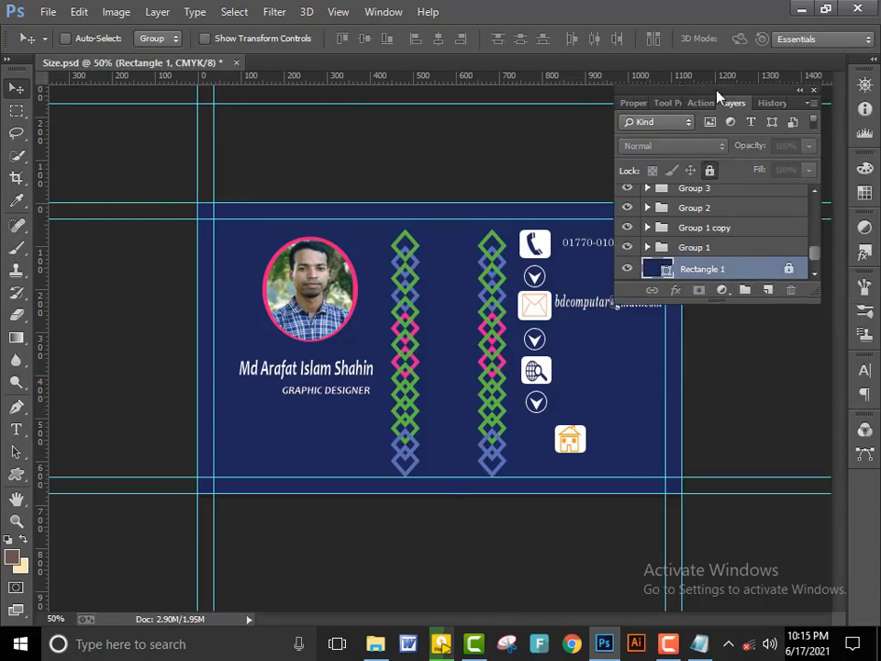
{"action": "left_click_drag", "start_coordinate": [717, 96], "coordinate": [777, 97]}
{"action": "scroll", "coordinate": [697, 220], "scroll_direction": "up", "scroll_amount": 5}
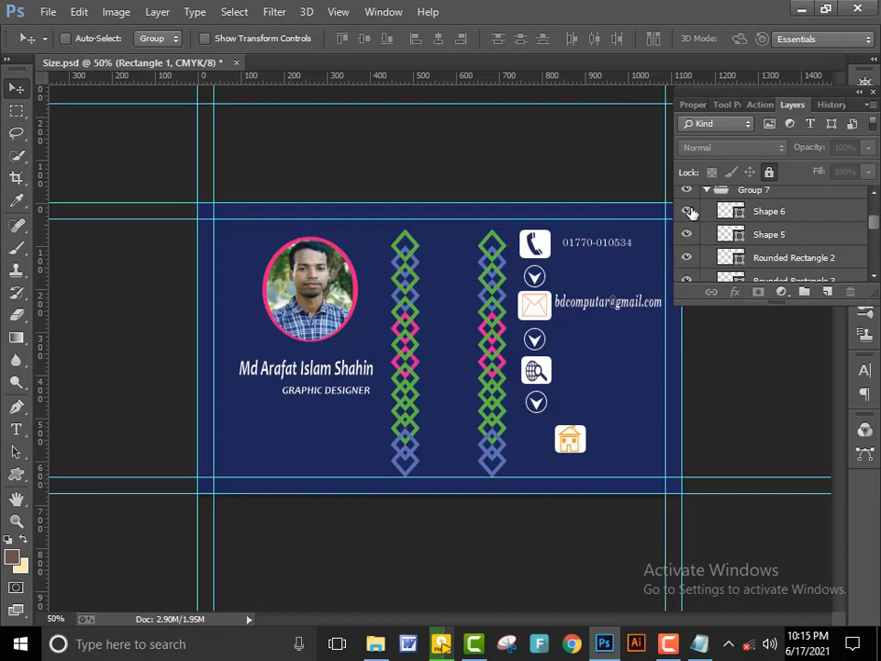
Show the white box behind the house icon and select it with Shape 5.
{"action": "left_click", "coordinate": [687, 257]}
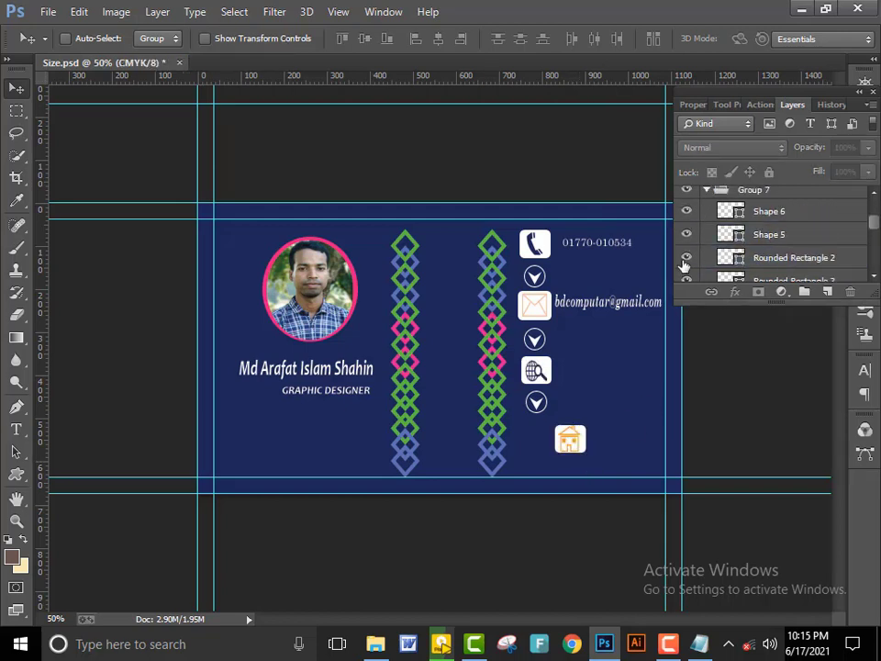
{"action": "left_click", "coordinate": [768, 234]}
{"action": "left_click", "coordinate": [759, 258], "text": "shift"}
{"action": "left_click_drag", "start_coordinate": [569, 463], "coordinate": [586, 449]}
{"action": "scroll", "coordinate": [758, 227], "scroll_direction": "up", "scroll_amount": 1}
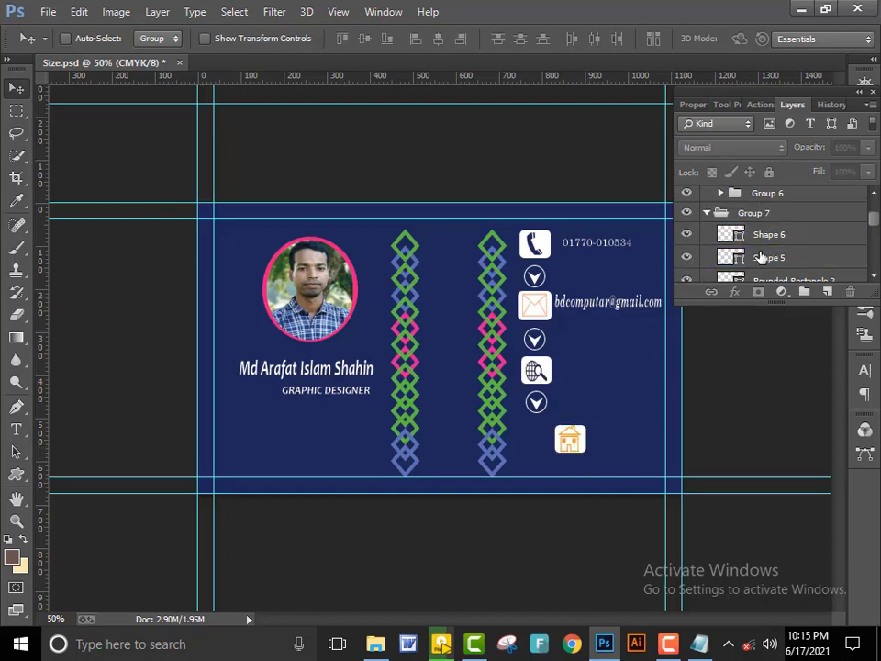
{"action": "scroll", "coordinate": [760, 257], "scroll_direction": "down", "scroll_amount": 1}
Group the house icon Shape 5 with Rounded Rectangle 2 and move the group left under the arrows.
{"action": "left_click", "coordinate": [777, 270]}
{"action": "left_click", "coordinate": [773, 247]}
{"action": "left_click", "coordinate": [687, 248]}
{"action": "left_click", "coordinate": [686, 248]}
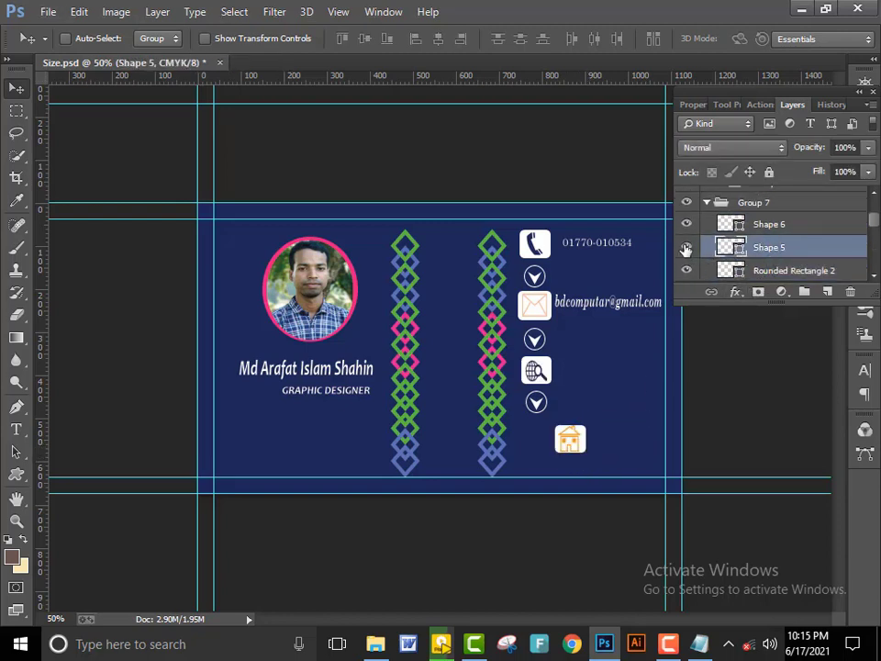
{"action": "left_click", "coordinate": [760, 269], "text": "shift"}
{"action": "key", "text": "ctrl+g"}
{"action": "left_click_drag", "start_coordinate": [576, 477], "coordinate": [548, 482]}
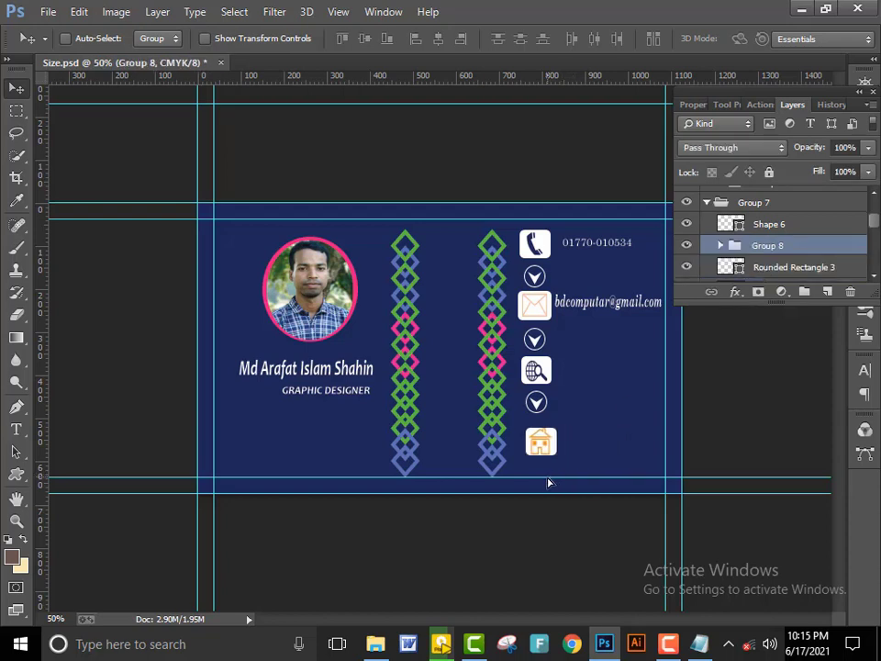
Make the lowest arrow and the Shape 4 arrow visible again.
{"action": "scroll", "coordinate": [697, 261], "scroll_direction": "down", "scroll_amount": 1}
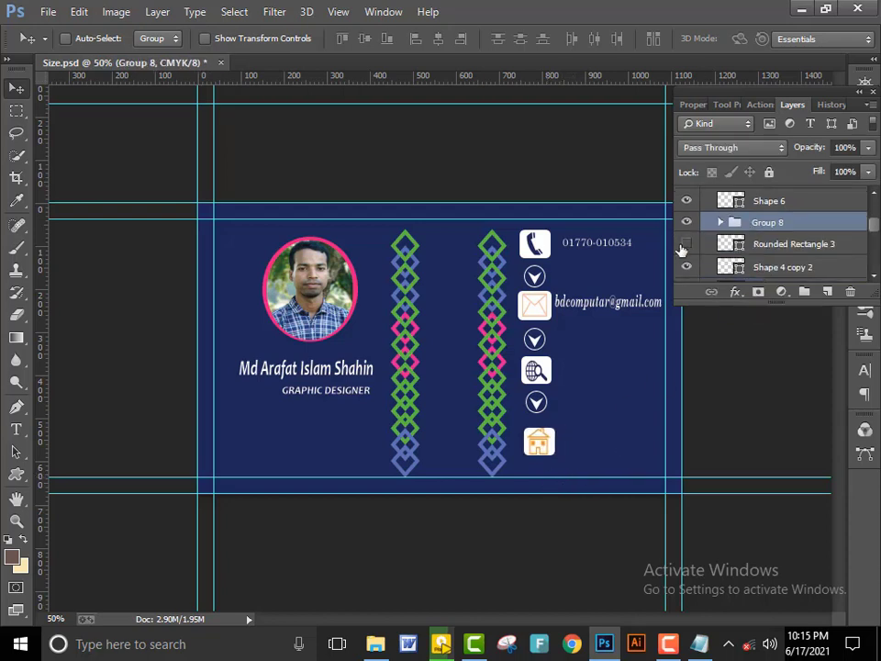
{"action": "scroll", "coordinate": [687, 271], "scroll_direction": "down", "scroll_amount": 1}
{"action": "left_click", "coordinate": [721, 267]}
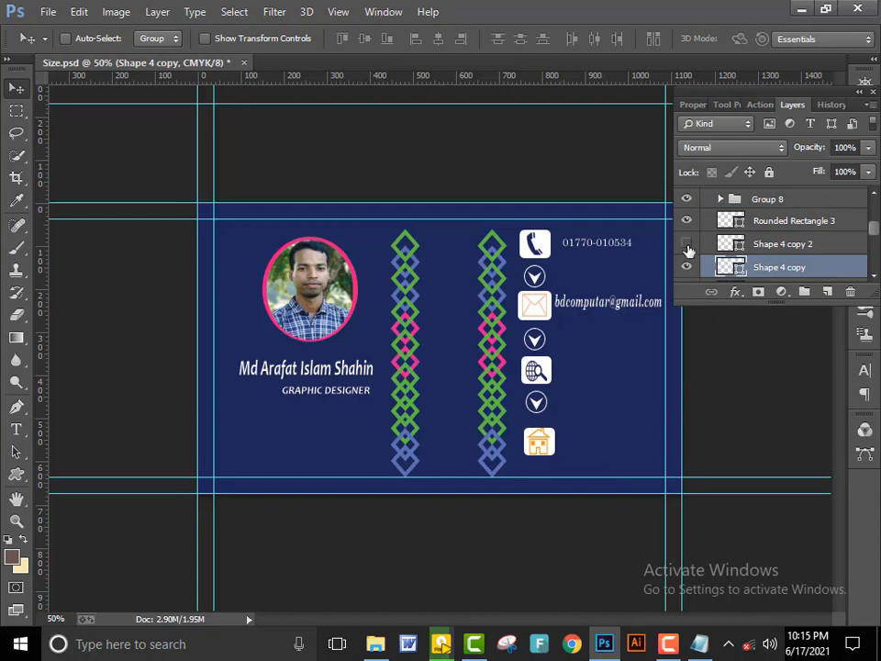
{"action": "left_click", "coordinate": [687, 244]}
{"action": "left_click", "coordinate": [732, 244]}
{"action": "scroll", "coordinate": [706, 229], "scroll_direction": "up", "scroll_amount": 1}
{"action": "left_click", "coordinate": [686, 200]}
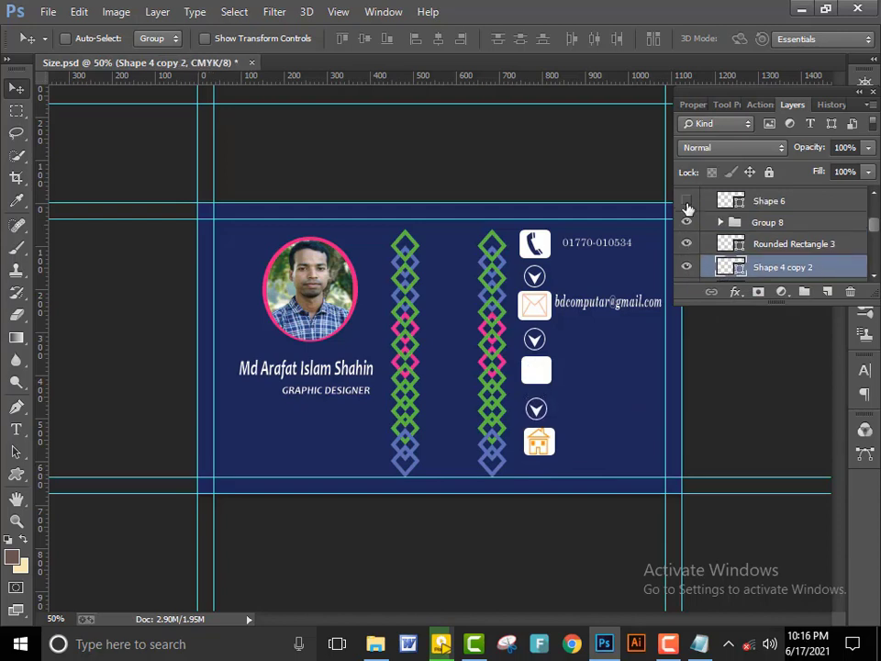
{"action": "left_click", "coordinate": [686, 200]}
{"action": "scroll", "coordinate": [686, 203], "scroll_direction": "up", "scroll_amount": 1}
{"action": "scroll", "coordinate": [690, 264], "scroll_direction": "down", "scroll_amount": 5}
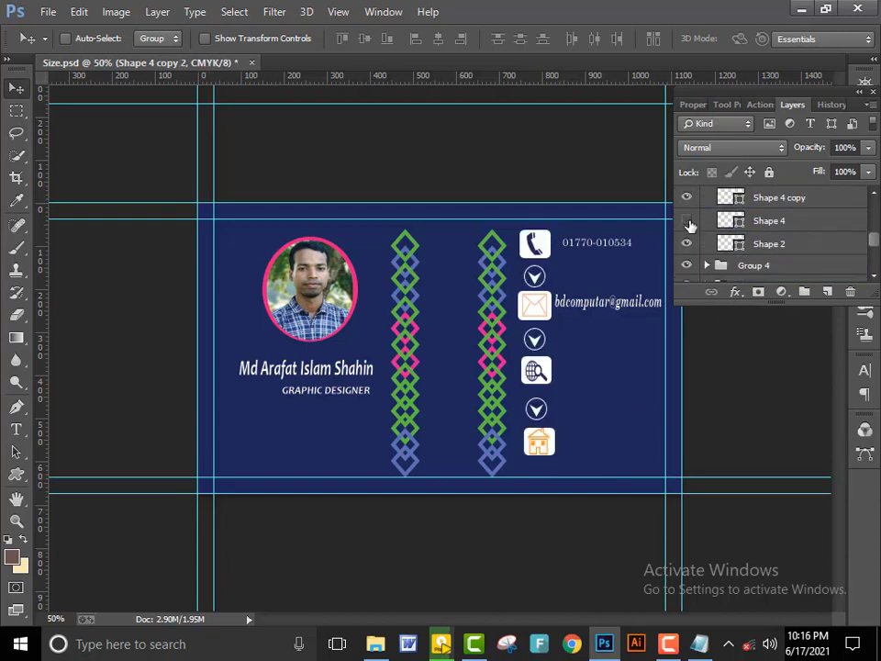
{"action": "left_click", "coordinate": [686, 220]}
Select the globe icon's layers and bring up the Notepad contact notes.
{"action": "scroll", "coordinate": [690, 224], "scroll_direction": "up", "scroll_amount": 1}
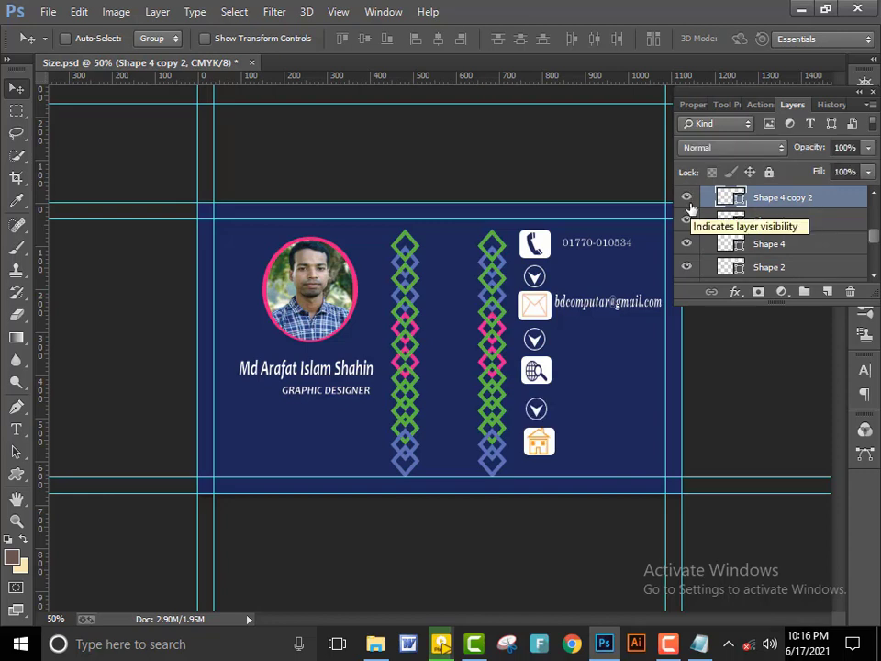
{"action": "scroll", "coordinate": [690, 215], "scroll_direction": "up", "scroll_amount": 2}
{"action": "left_click", "coordinate": [709, 223]}
{"action": "scroll", "coordinate": [720, 227], "scroll_direction": "up", "scroll_amount": 3}
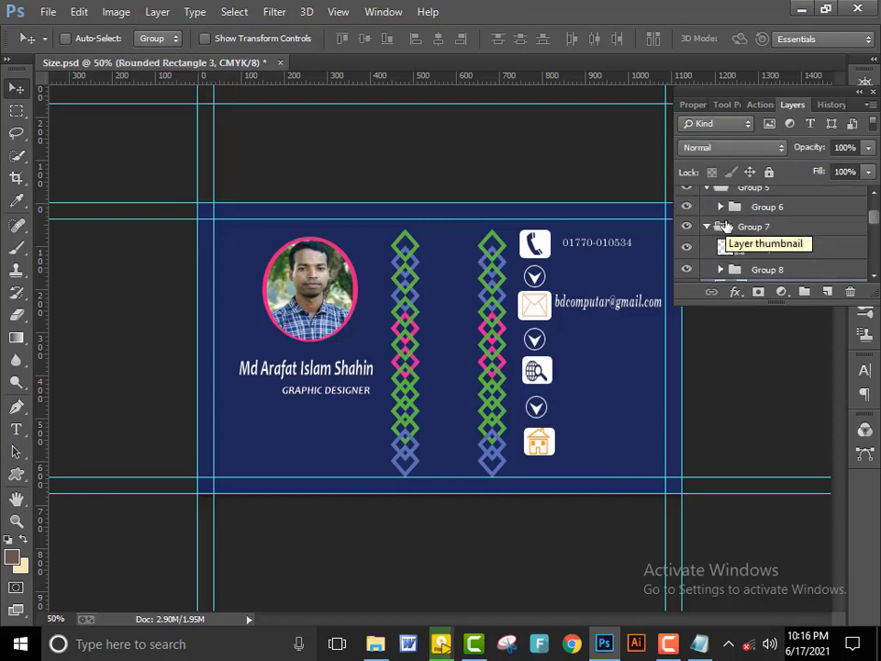
{"action": "scroll", "coordinate": [690, 244], "scroll_direction": "down", "scroll_amount": 1}
{"action": "left_click", "coordinate": [734, 226]}
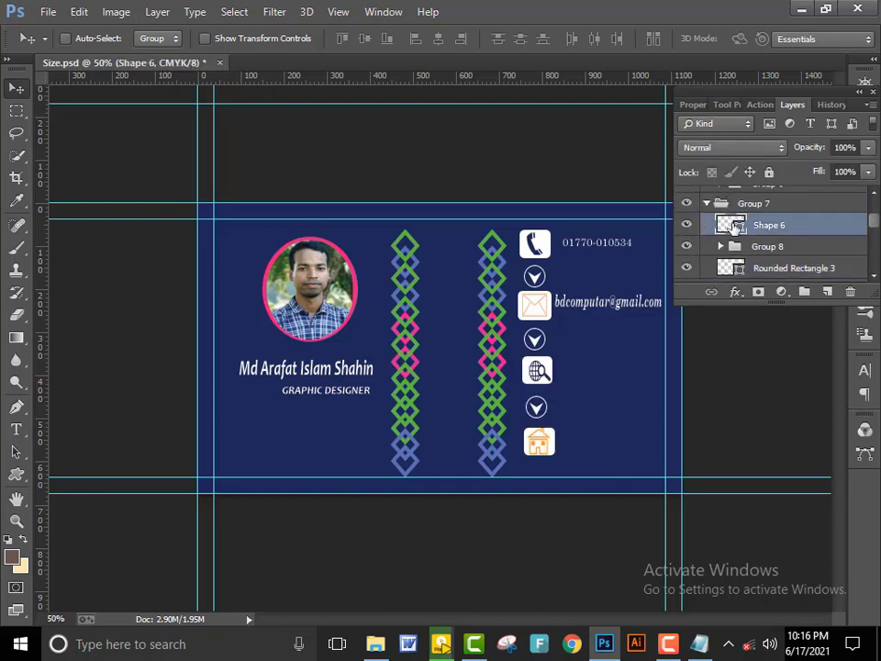
{"action": "key", "text": "alt+Tab"}
Copy the website address from the notes.
{"action": "left_click_drag", "start_coordinate": [354, 530], "coordinate": [142, 530]}
{"action": "left_click", "coordinate": [181, 530]}
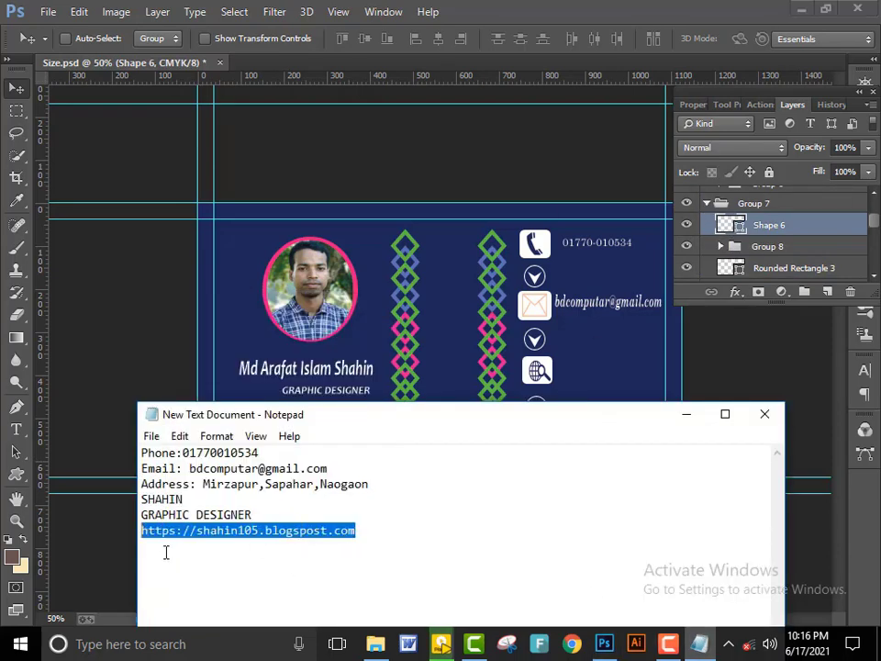
{"action": "right_click", "coordinate": [165, 527]}
{"action": "left_click", "coordinate": [204, 354]}
{"action": "left_click", "coordinate": [169, 218]}
Paste the website address as text beside the globe icon and scale it to fit.
{"action": "left_click", "coordinate": [16, 429]}
{"action": "left_click", "coordinate": [559, 369]}
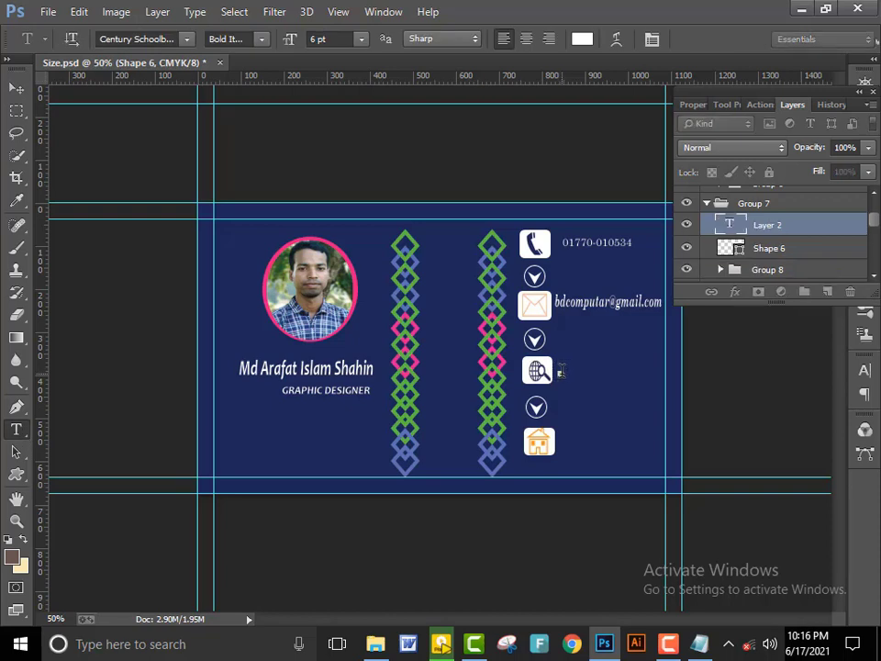
{"action": "type", "text": "https://shahin105.blogspot.com"}
{"action": "left_click_drag", "start_coordinate": [734, 373], "coordinate": [674, 351]}
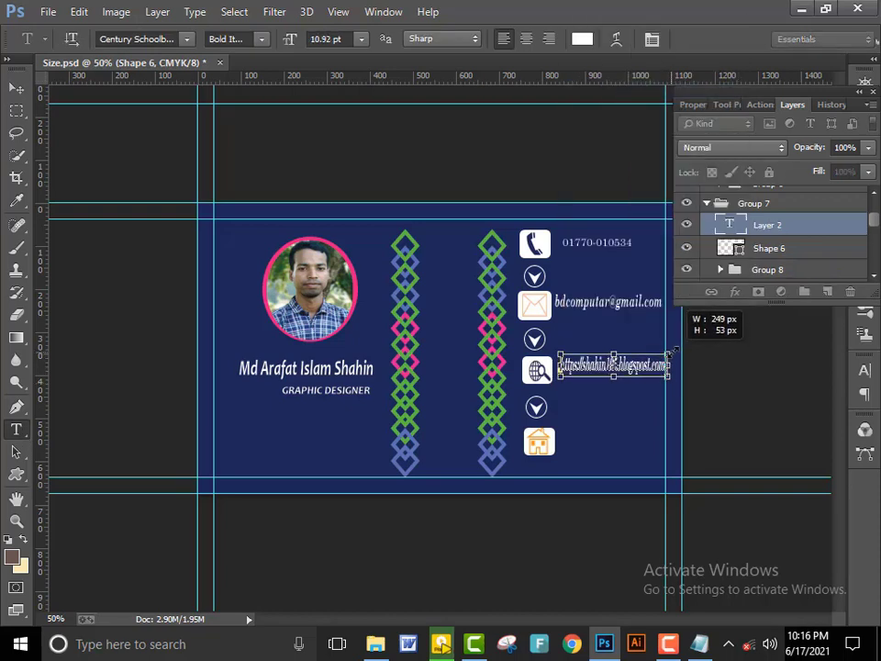
{"action": "left_click_drag", "start_coordinate": [674, 351], "coordinate": [666, 360]}
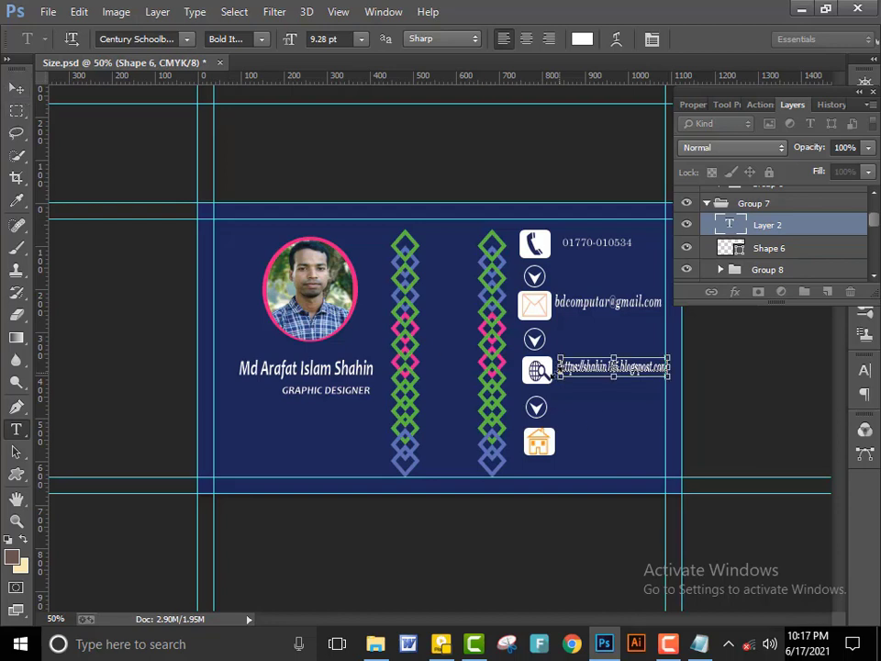
{"action": "left_click", "coordinate": [17, 87]}
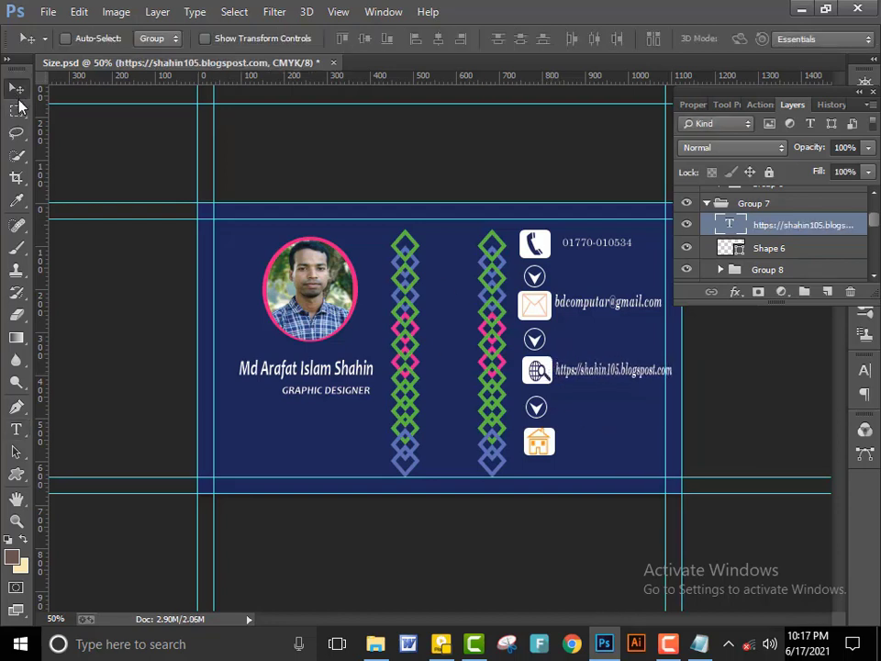
Copy the postal address line from the notes.
{"action": "left_click", "coordinate": [699, 644]}
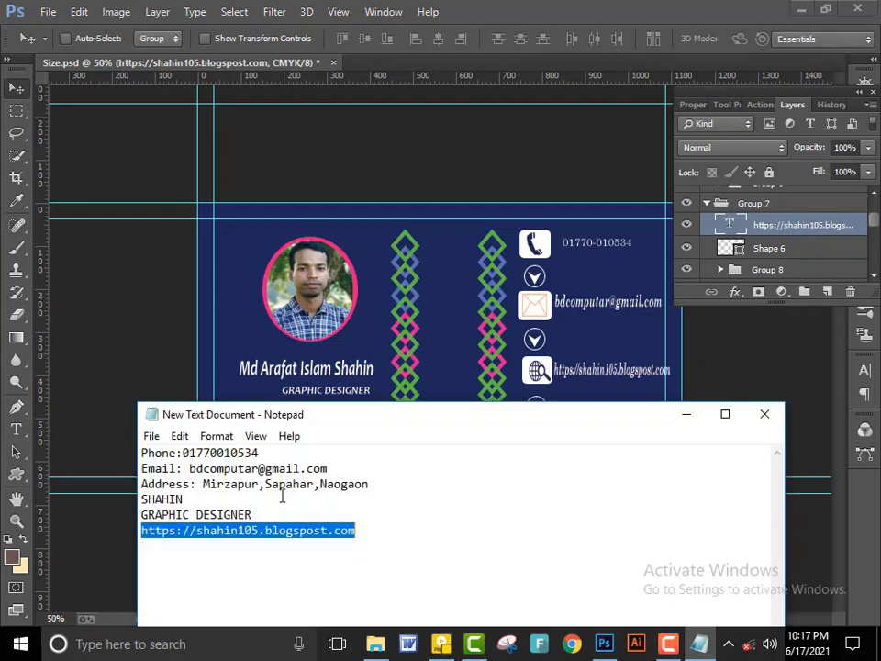
{"action": "left_click_drag", "start_coordinate": [368, 484], "coordinate": [289, 468]}
{"action": "left_click_drag", "start_coordinate": [203, 483], "coordinate": [369, 483]}
{"action": "right_click", "coordinate": [357, 481]}
{"action": "left_click", "coordinate": [399, 297]}
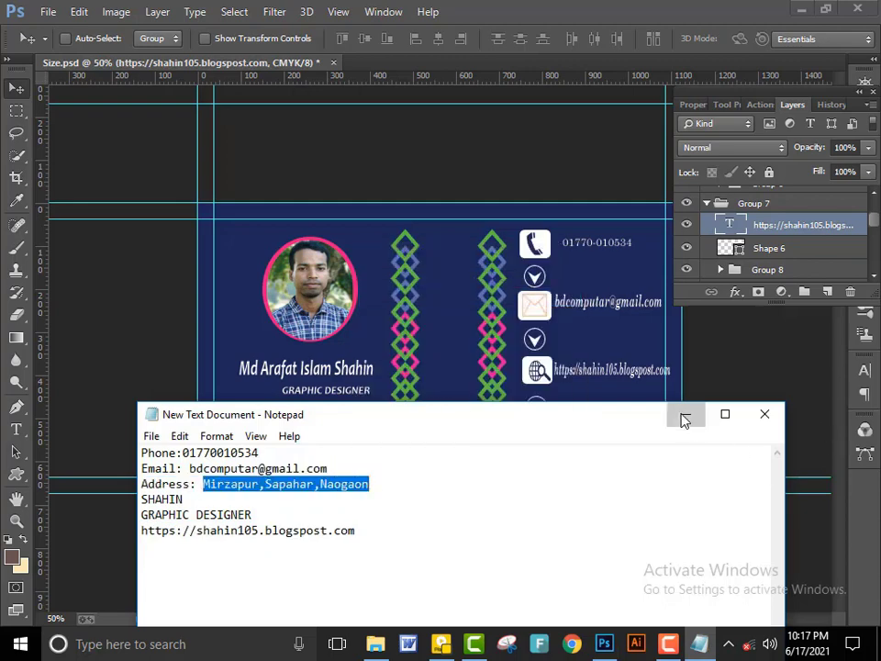
{"action": "left_click", "coordinate": [687, 414]}
Paste the postal address beside the house icon, centre-aligned on two lines.
{"action": "left_click", "coordinate": [16, 429]}
{"action": "left_click", "coordinate": [562, 444]}
{"action": "right_click", "coordinate": [562, 444]}
{"action": "left_click", "coordinate": [606, 162]}
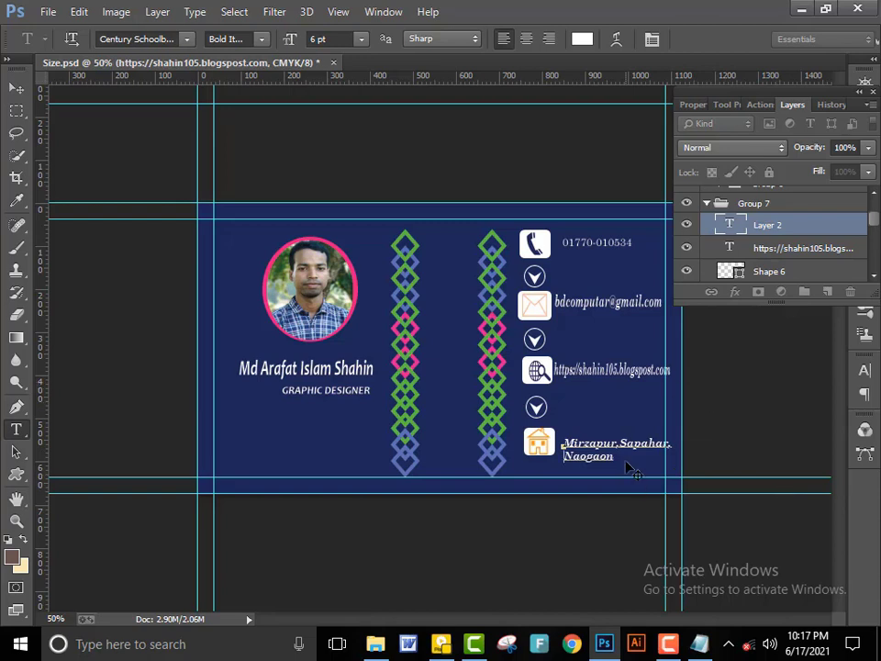
{"action": "key", "text": "ctrl+a"}
{"action": "left_click", "coordinate": [526, 38]}
{"action": "left_click_drag", "start_coordinate": [605, 514], "coordinate": [645, 515]}
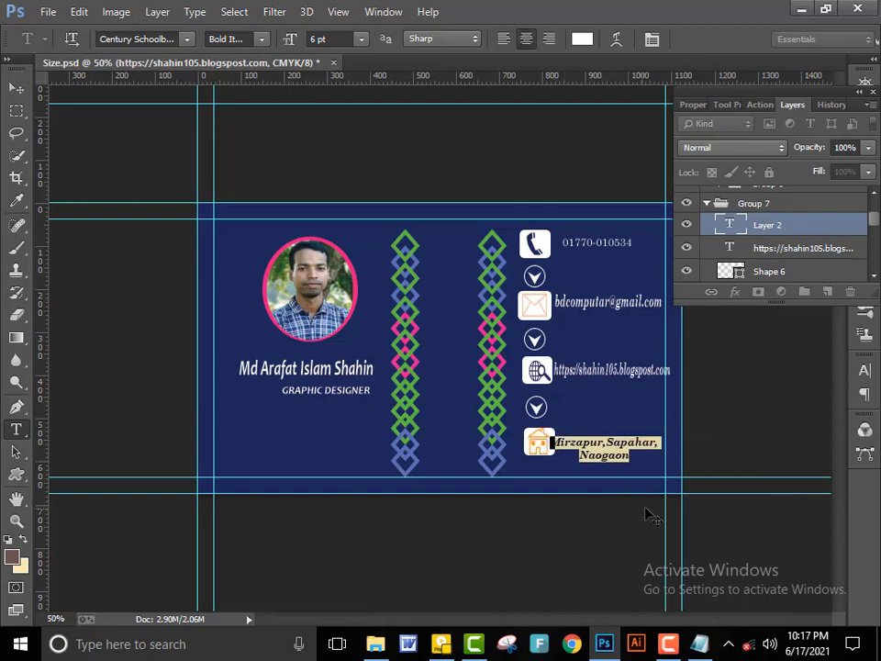
{"action": "left_click", "coordinate": [16, 88]}
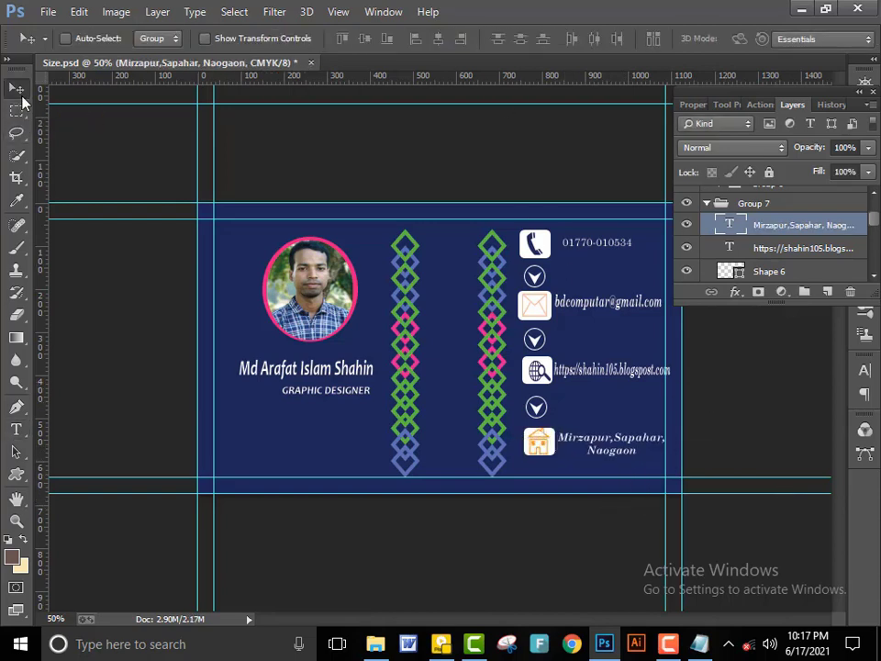
Save the card as a Photoshop document named 555555555.psd.
{"action": "left_click", "coordinate": [45, 11]}
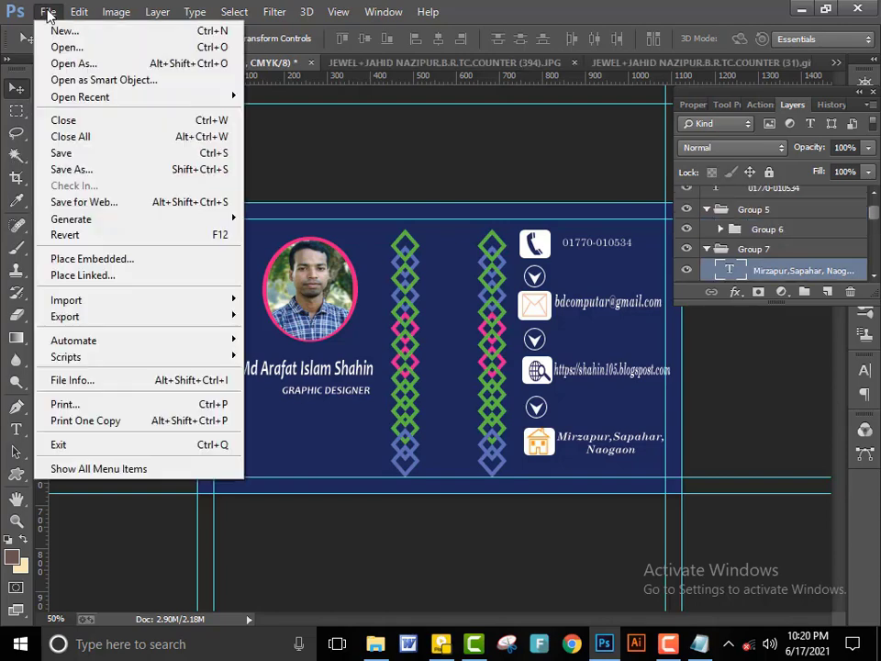
{"action": "left_click", "coordinate": [86, 167]}
{"action": "left_click", "coordinate": [318, 434]}
{"action": "left_click", "coordinate": [262, 450]}
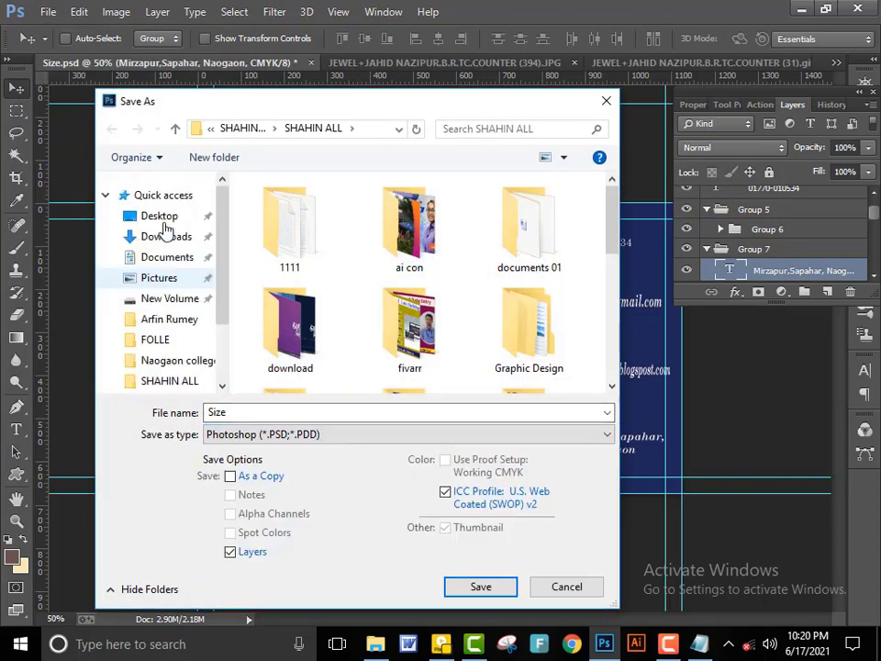
{"action": "left_click", "coordinate": [480, 585]}
{"action": "left_click", "coordinate": [544, 328]}
{"action": "type", "text": "5"}
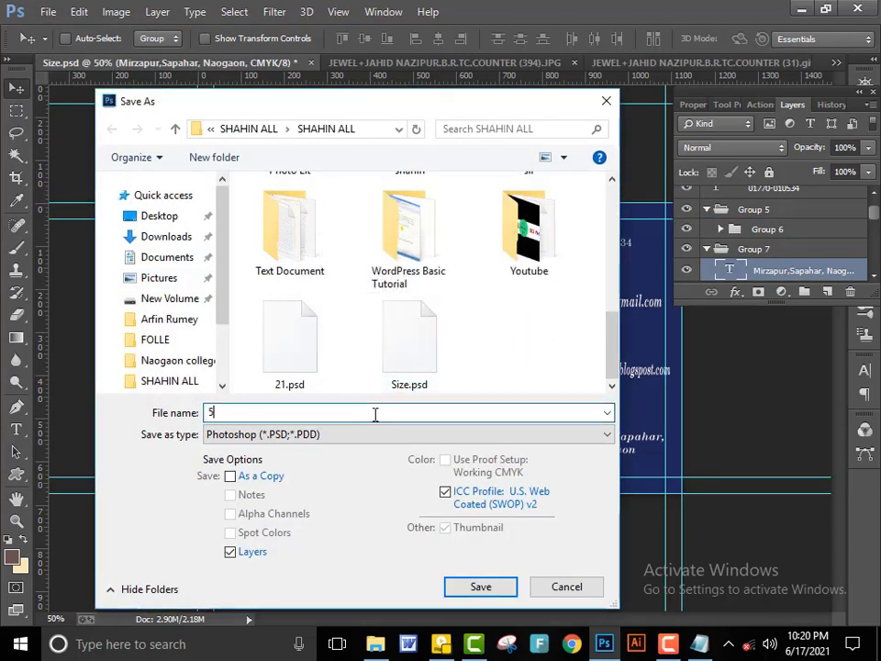
{"action": "type", "text": "55555555"}
{"action": "key", "text": "Return"}
{"action": "key", "text": "Return"}
Save a JPEG copy of the card, accepting the JPEG quality options.
{"action": "left_click", "coordinate": [47, 11]}
{"action": "left_click", "coordinate": [137, 169]}
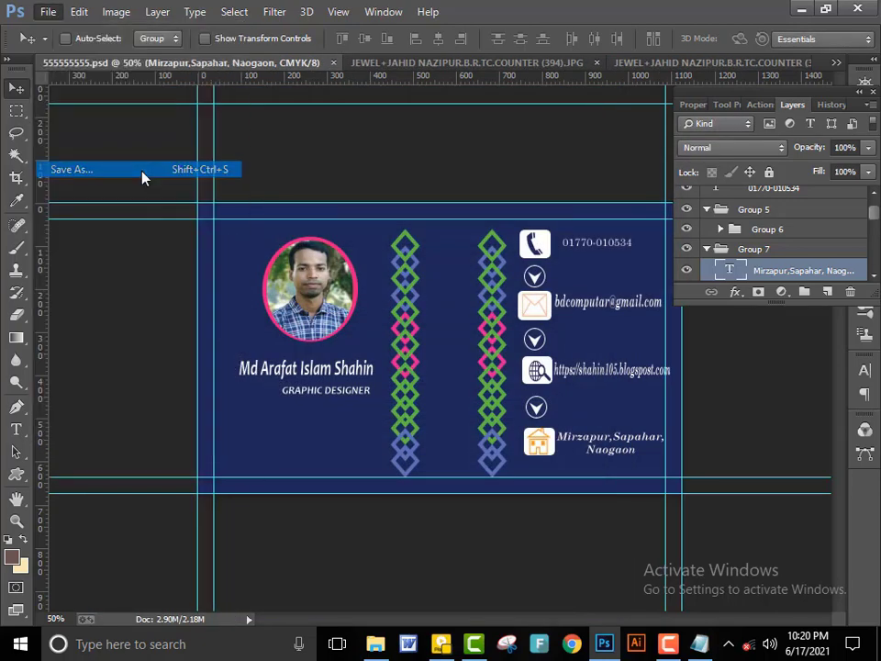
{"action": "left_click", "coordinate": [350, 434]}
{"action": "left_click", "coordinate": [266, 544]}
{"action": "left_click", "coordinate": [514, 587]}
{"action": "left_click", "coordinate": [541, 158]}
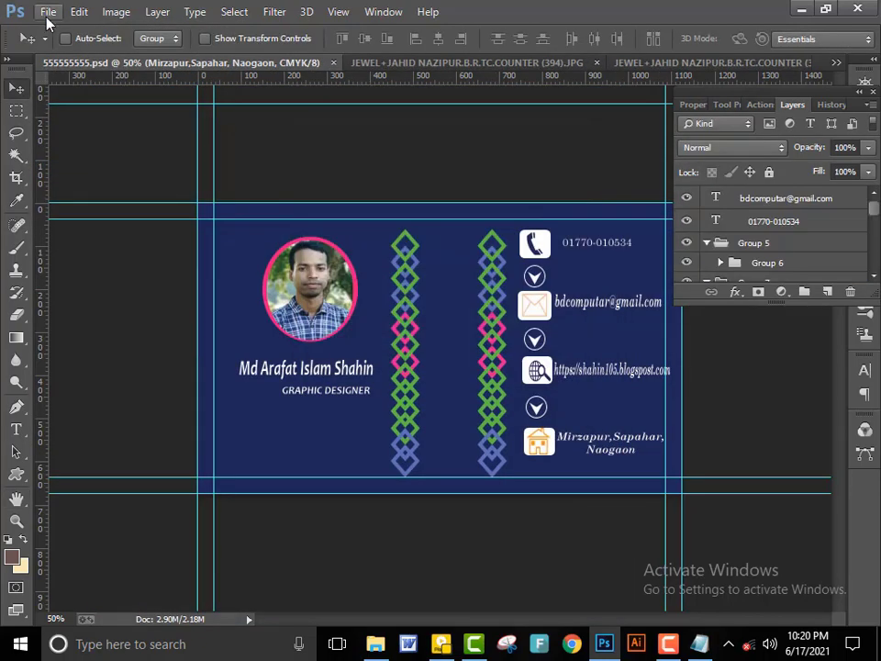
Save the 555555555 JPEG again, this time into the Desktop folder.
{"action": "left_click", "coordinate": [48, 12]}
{"action": "left_click", "coordinate": [98, 172]}
{"action": "left_click", "coordinate": [357, 434]}
{"action": "left_click", "coordinate": [358, 443]}
{"action": "scroll", "coordinate": [177, 222], "scroll_direction": "up", "scroll_amount": 2}
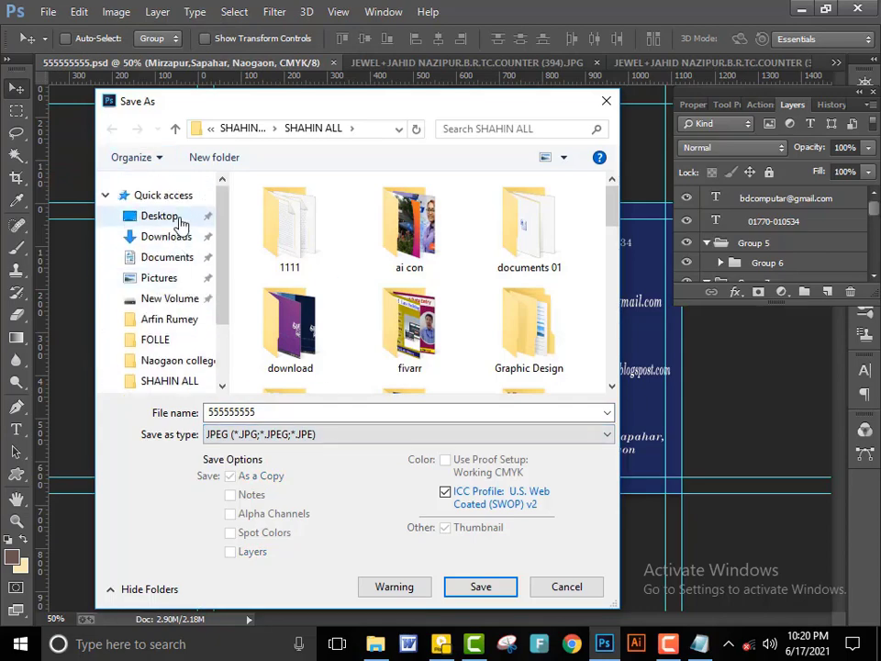
{"action": "left_click", "coordinate": [175, 218]}
{"action": "left_click", "coordinate": [478, 585]}
Close the rose image without saving, then close the card document.
{"action": "left_click", "coordinate": [597, 62]}
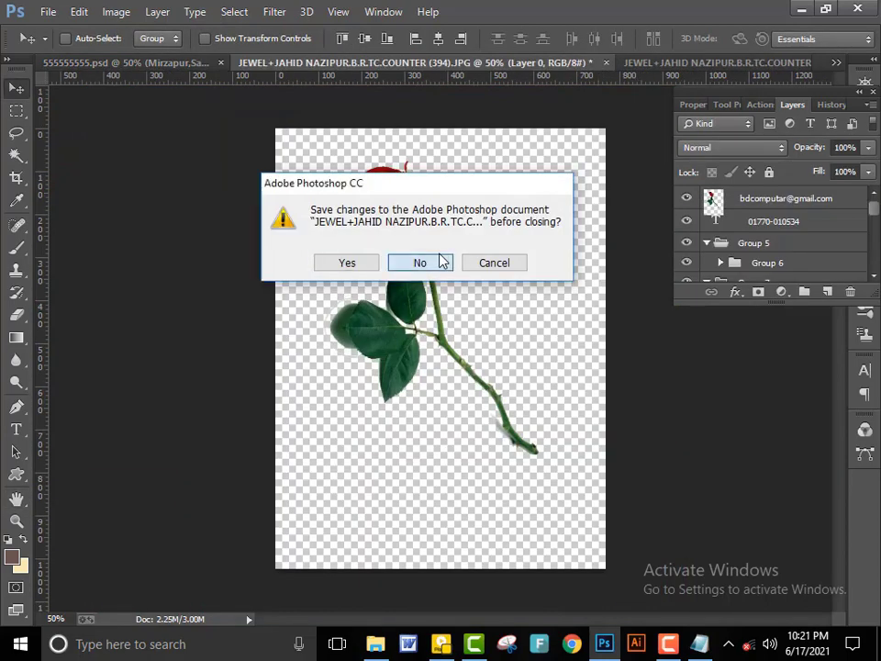
{"action": "left_click", "coordinate": [439, 259]}
{"action": "left_click", "coordinate": [332, 62]}
{"action": "left_click", "coordinate": [48, 12]}
Open 6.psd and fill the front card's smart object with the stretched 555555555 card image.
{"action": "left_click", "coordinate": [63, 48]}
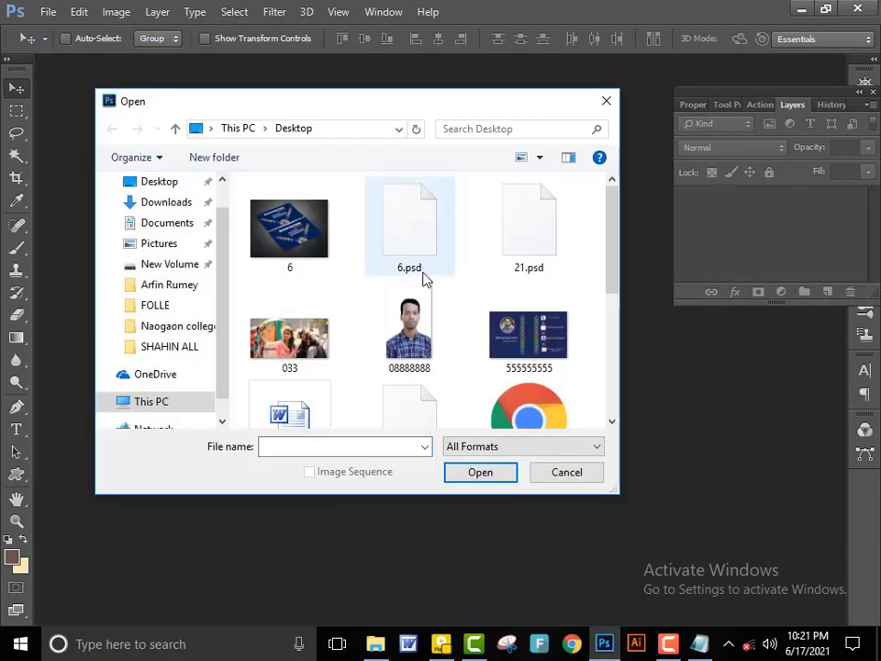
{"action": "double_click", "coordinate": [423, 279]}
{"action": "double_click", "coordinate": [715, 199]}
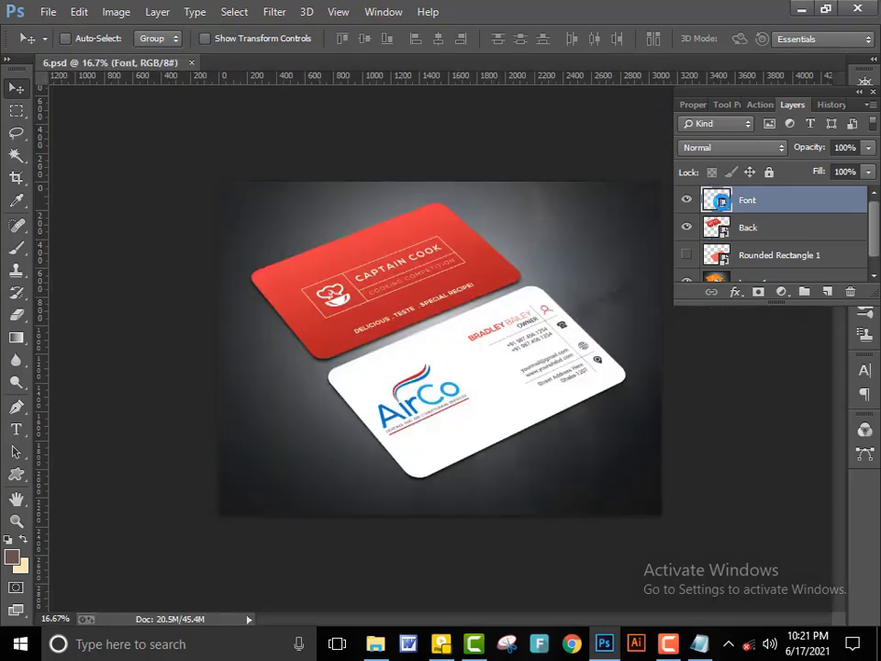
{"action": "left_click_drag", "start_coordinate": [401, 81], "coordinate": [299, 59]}
{"action": "left_click", "coordinate": [47, 12]}
{"action": "left_click", "coordinate": [92, 258]}
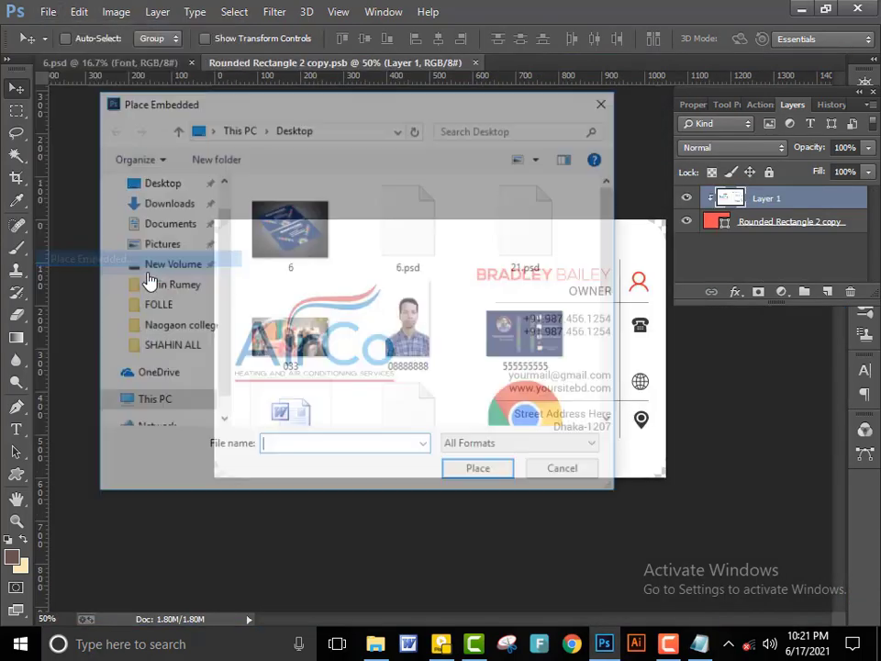
{"action": "double_click", "coordinate": [521, 325]}
{"action": "left_click_drag", "start_coordinate": [223, 349], "coordinate": [213, 349]}
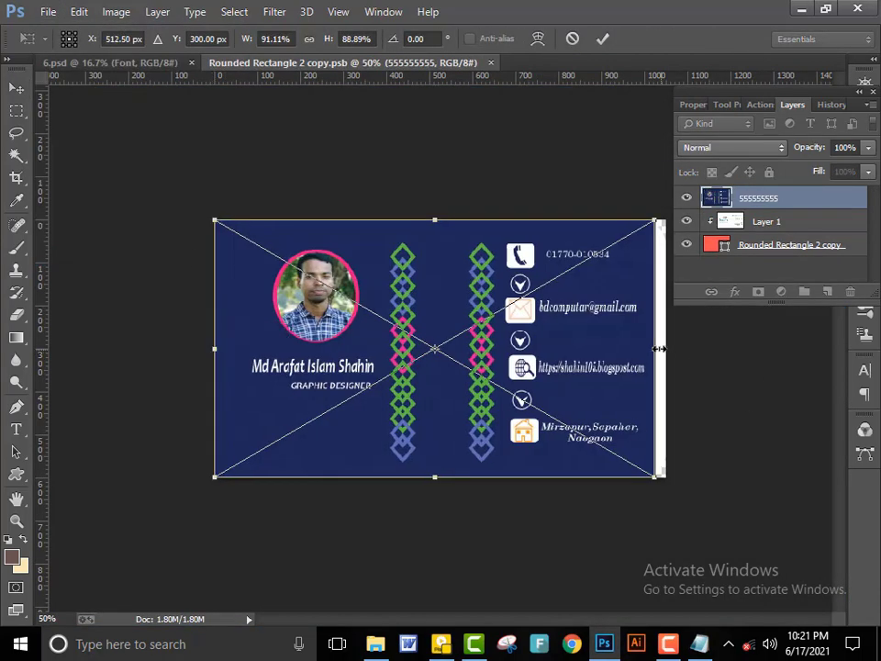
{"action": "left_click_drag", "start_coordinate": [654, 348], "coordinate": [665, 349]}
{"action": "key", "text": "Return"}
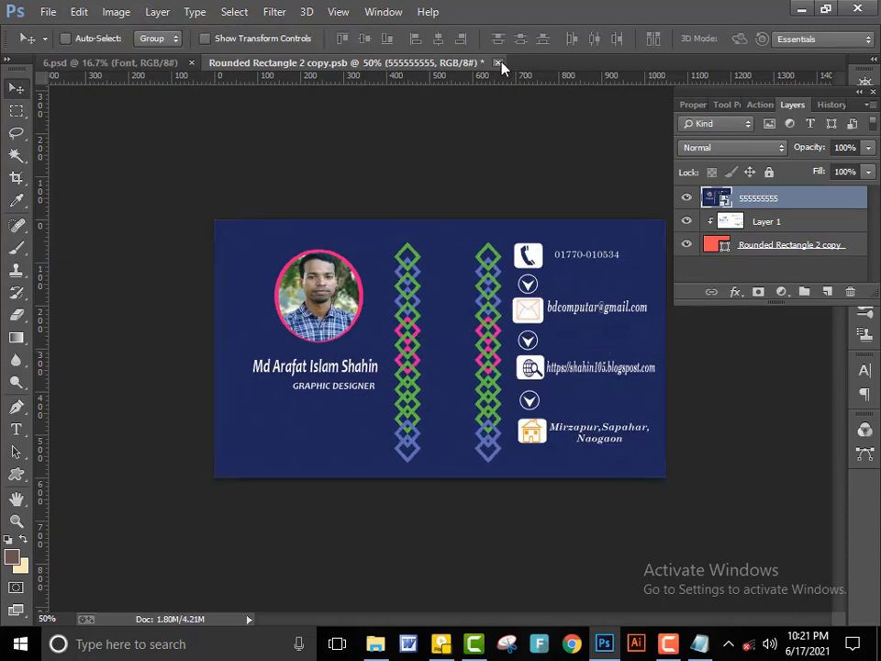
{"action": "left_click", "coordinate": [496, 63]}
{"action": "key", "text": "Return"}
Place the 555555555 card image over the back card's smart object, covering the red design.
{"action": "double_click", "coordinate": [715, 222]}
{"action": "left_click", "coordinate": [479, 288]}
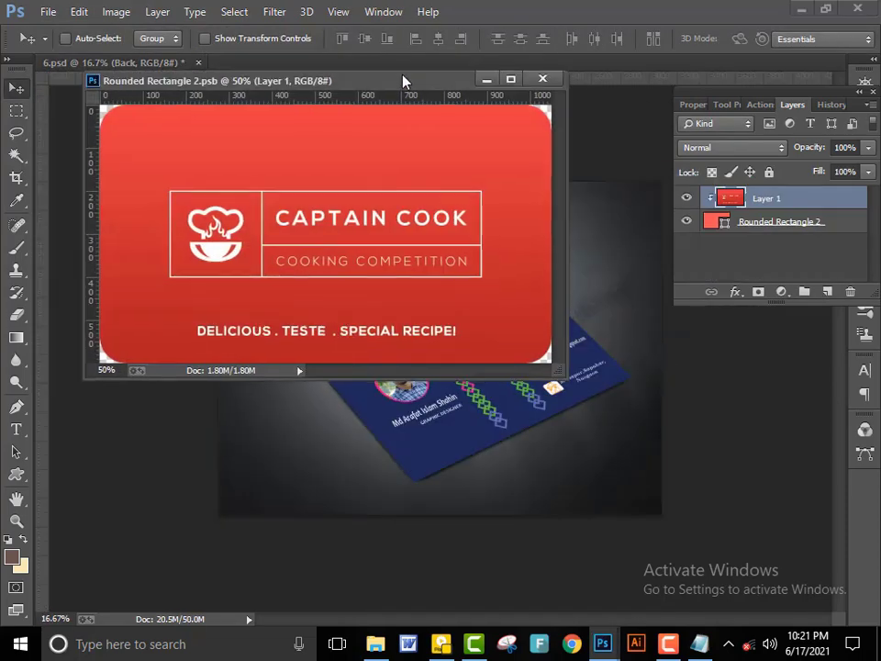
{"action": "left_click_drag", "start_coordinate": [402, 81], "coordinate": [303, 62]}
{"action": "left_click", "coordinate": [47, 11]}
{"action": "left_click", "coordinate": [101, 258]}
{"action": "double_click", "coordinate": [525, 326]}
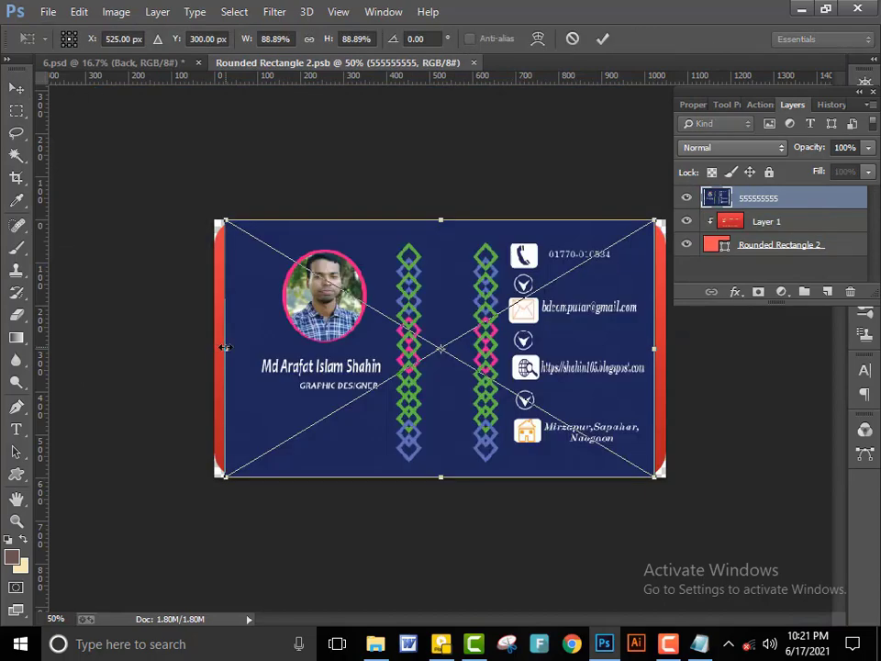
{"action": "left_click_drag", "start_coordinate": [224, 347], "coordinate": [214, 347]}
{"action": "key", "text": "Return"}
{"action": "left_click", "coordinate": [474, 62]}
{"action": "left_click", "coordinate": [330, 254]}
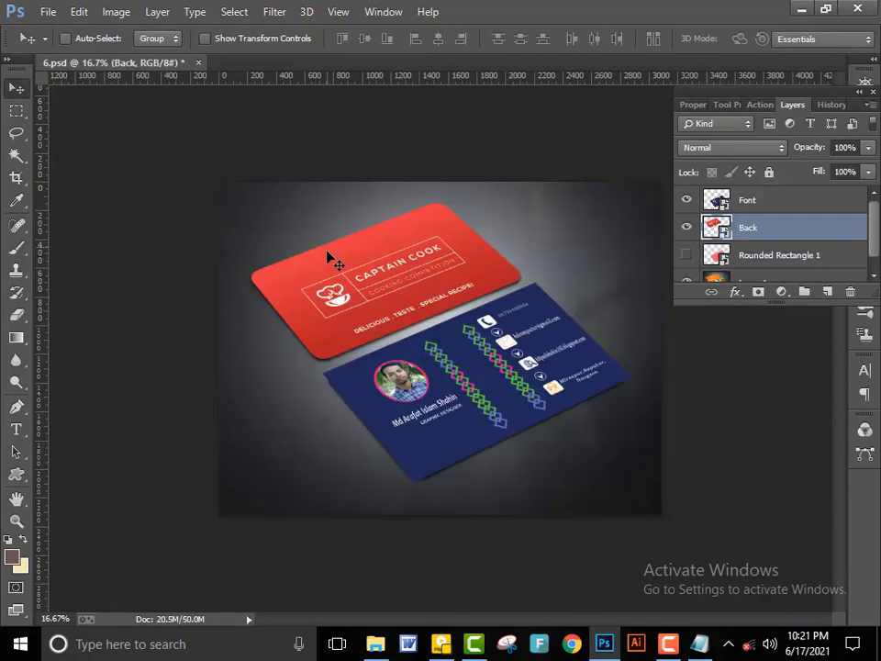
Save the mockup as a maximum-quality JPEG and reveal the desktop to find it.
{"action": "left_click", "coordinate": [48, 11]}
{"action": "left_click", "coordinate": [69, 167]}
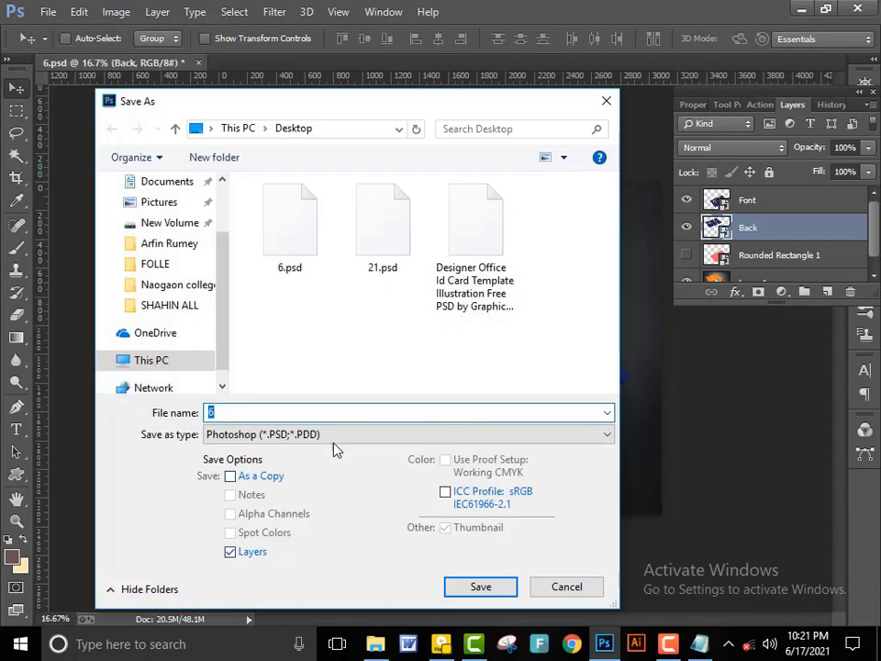
{"action": "left_click", "coordinate": [404, 434]}
{"action": "left_click", "coordinate": [360, 264]}
{"action": "left_click", "coordinate": [334, 433]}
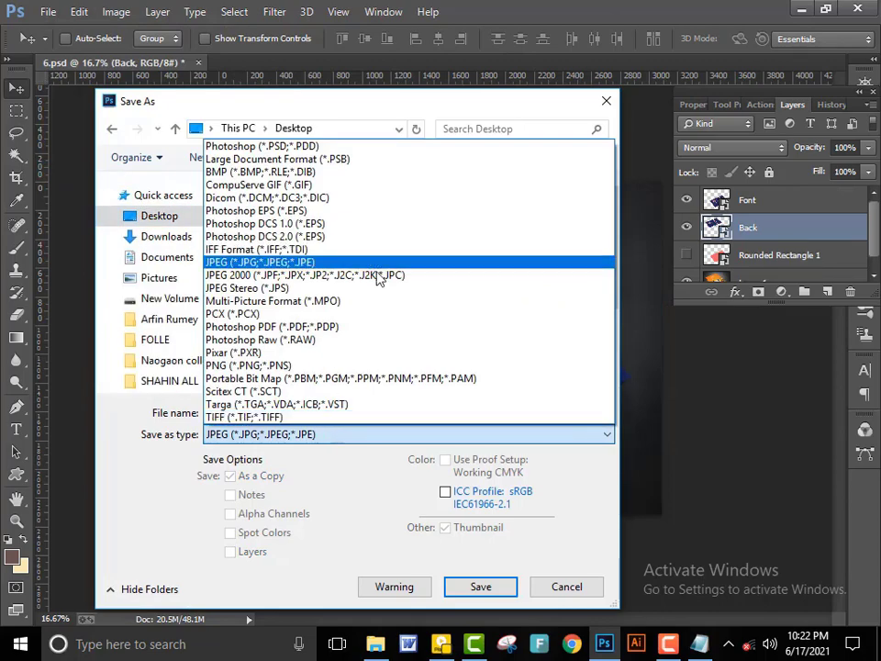
{"action": "left_click", "coordinate": [281, 202]}
{"action": "double_click", "coordinate": [302, 412]}
{"action": "left_click", "coordinate": [480, 586]}
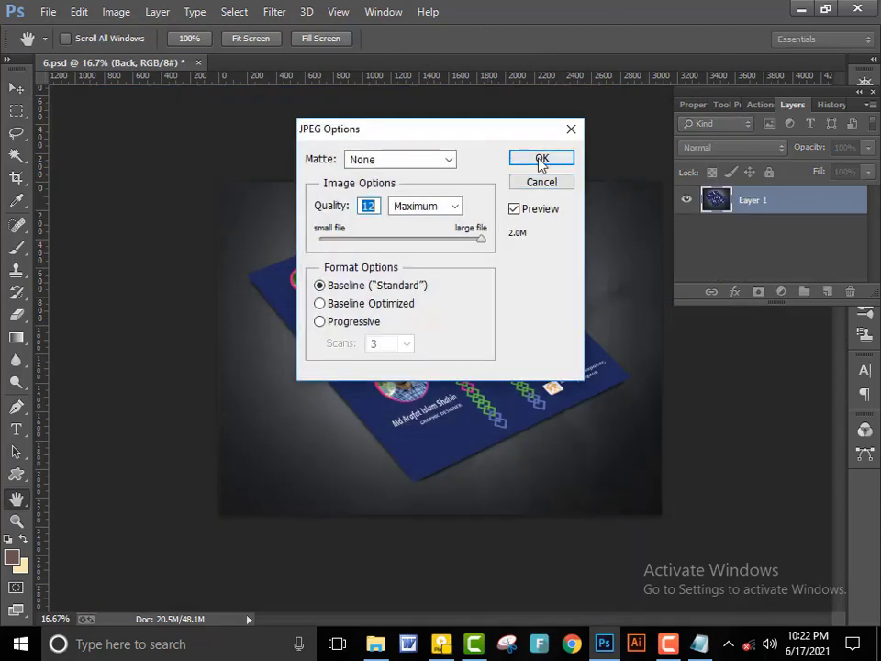
{"action": "left_click", "coordinate": [539, 158]}
{"action": "key", "text": "super+d"}
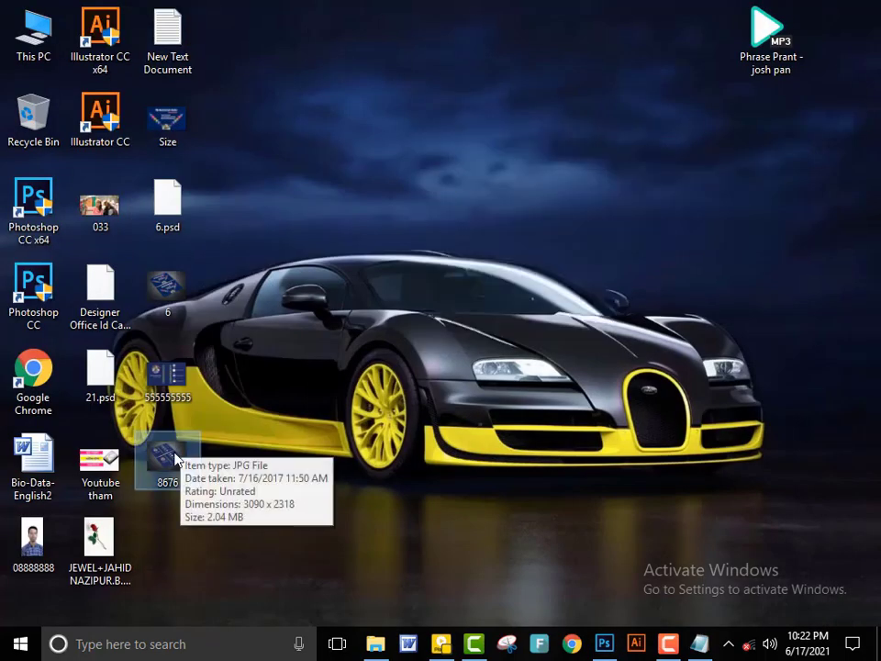
{"action": "double_click", "coordinate": [168, 463]}
{"action": "double_click", "coordinate": [312, 296]}
{"action": "scroll", "coordinate": [300, 286], "scroll_direction": "up", "scroll_amount": 3}
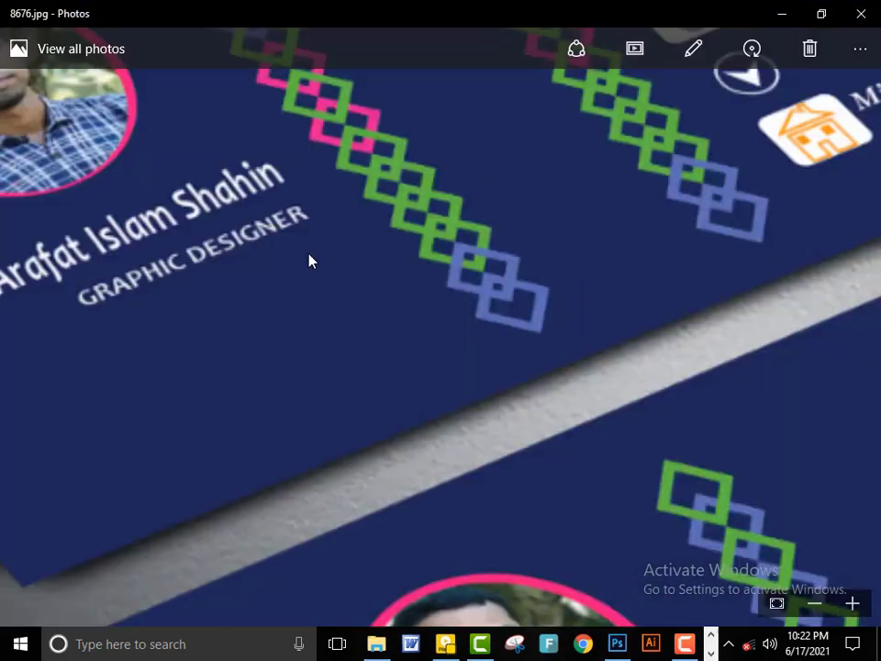
{"action": "scroll", "coordinate": [606, 209], "scroll_direction": "down", "scroll_amount": 3}
{"action": "key", "text": "super+d"}
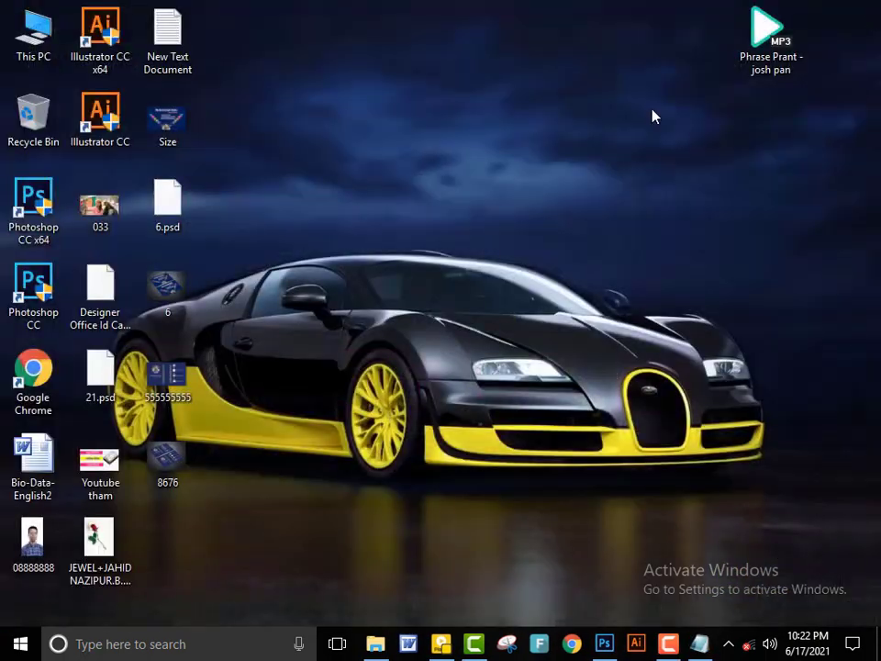